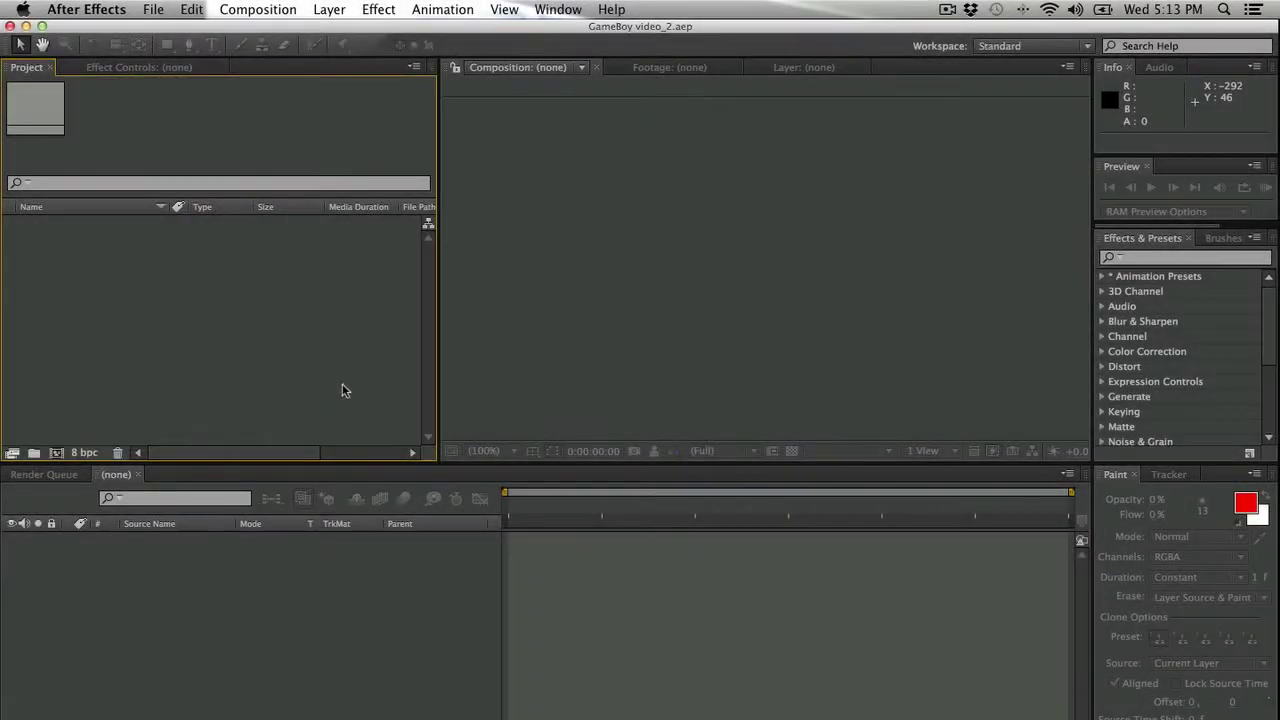
Step: Import the 2013-03-20 16.48.40.mov clip from Camera Uploads into the After Effects project
key(ctrl+Up)
click(1175, 298)
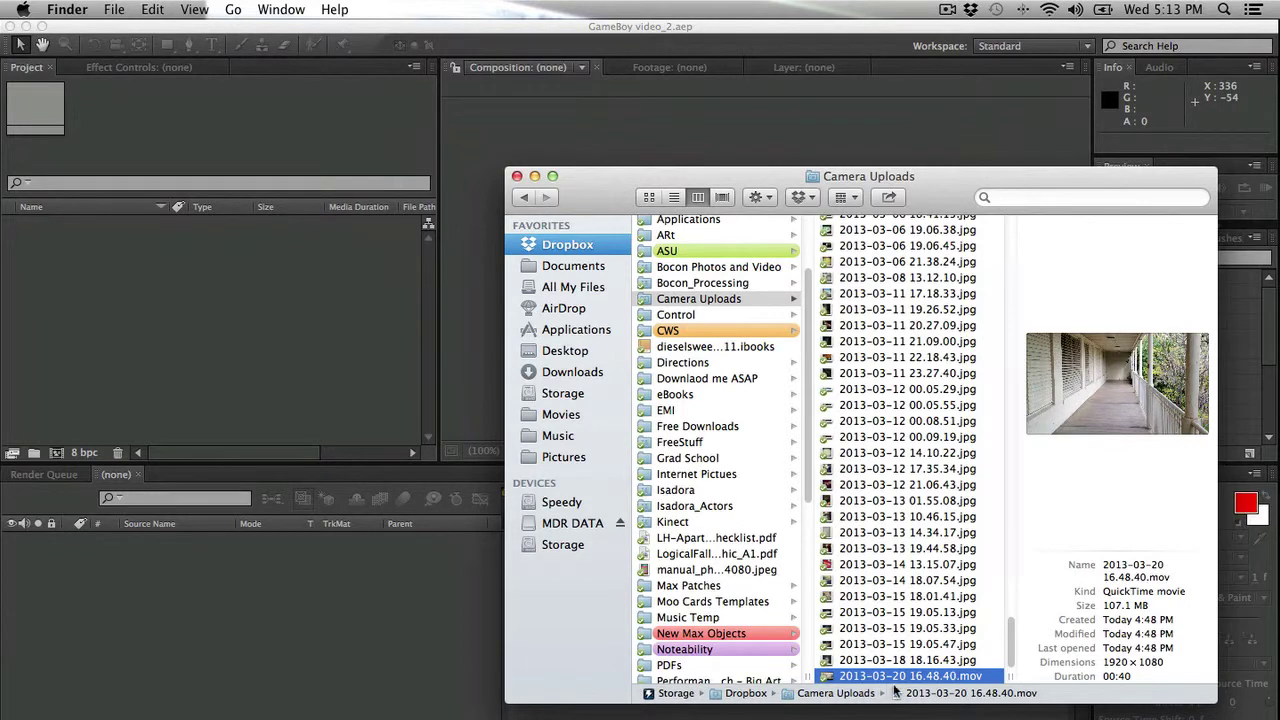
drag(913, 681, 140, 331)
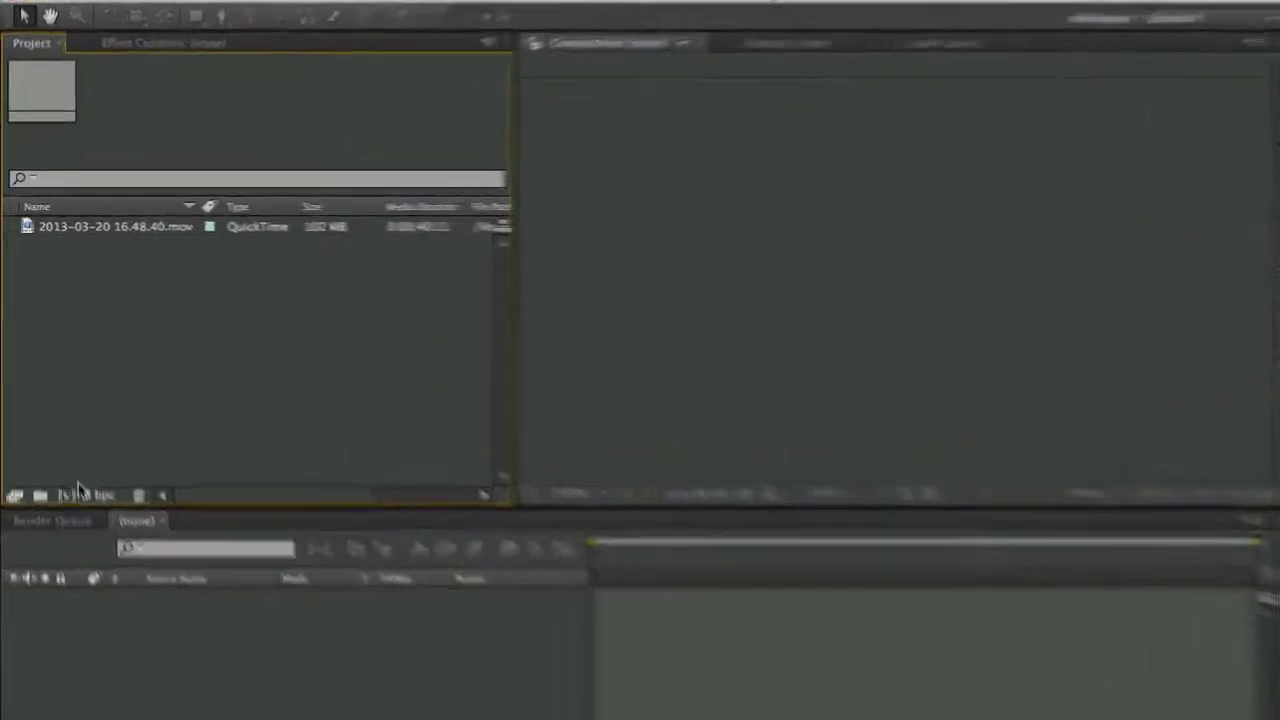
Step: Set up a new composition named photo sequence with a 30 fps frame rate
click(66, 495)
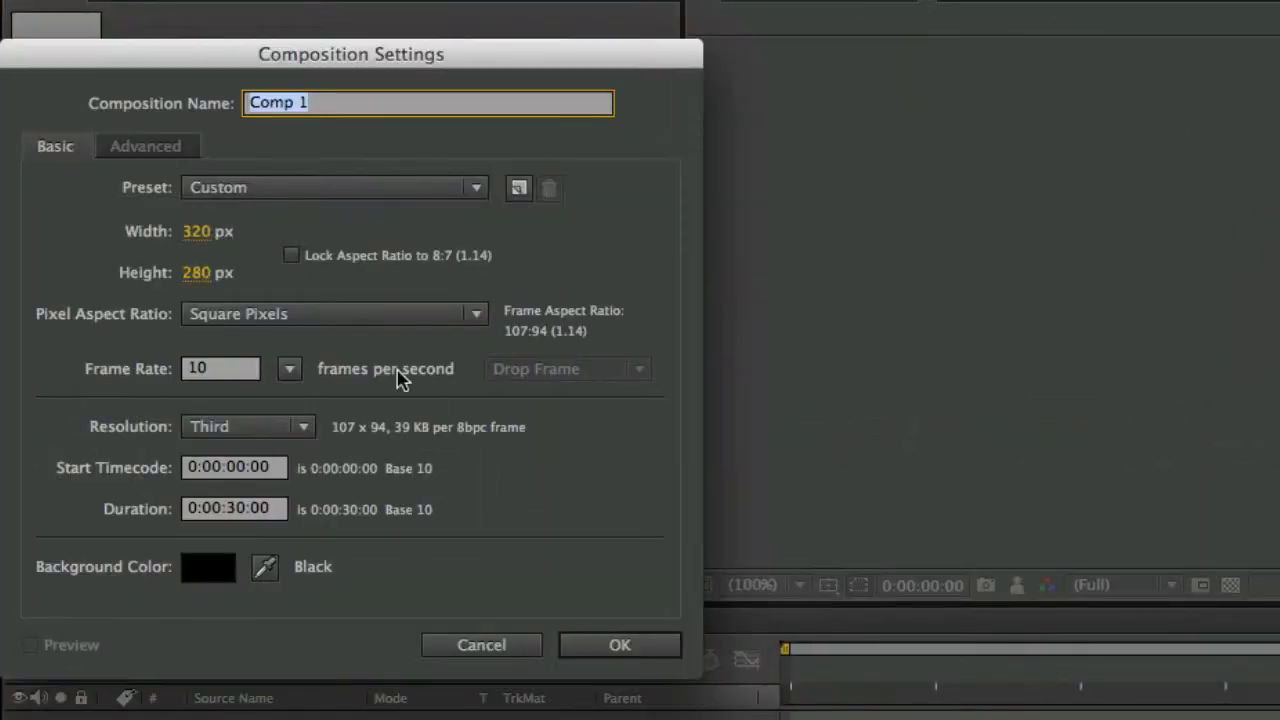
text(phot)
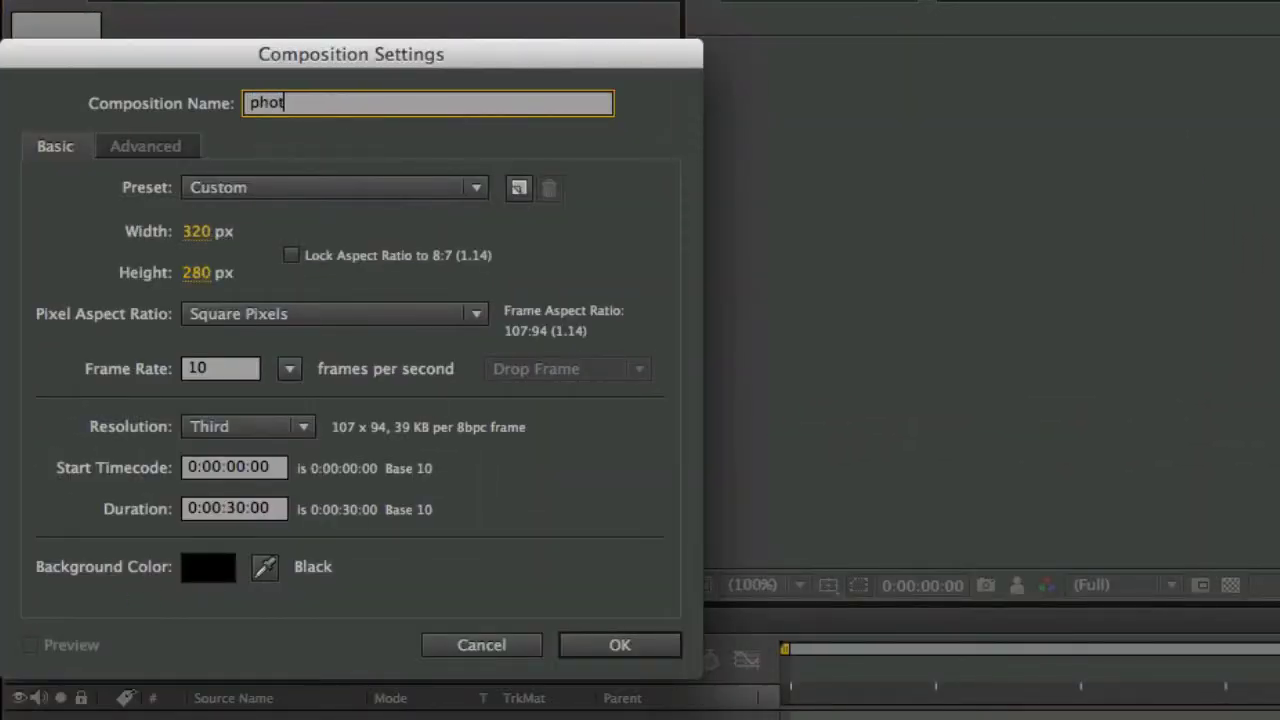
text(o sequence)
click(310, 373)
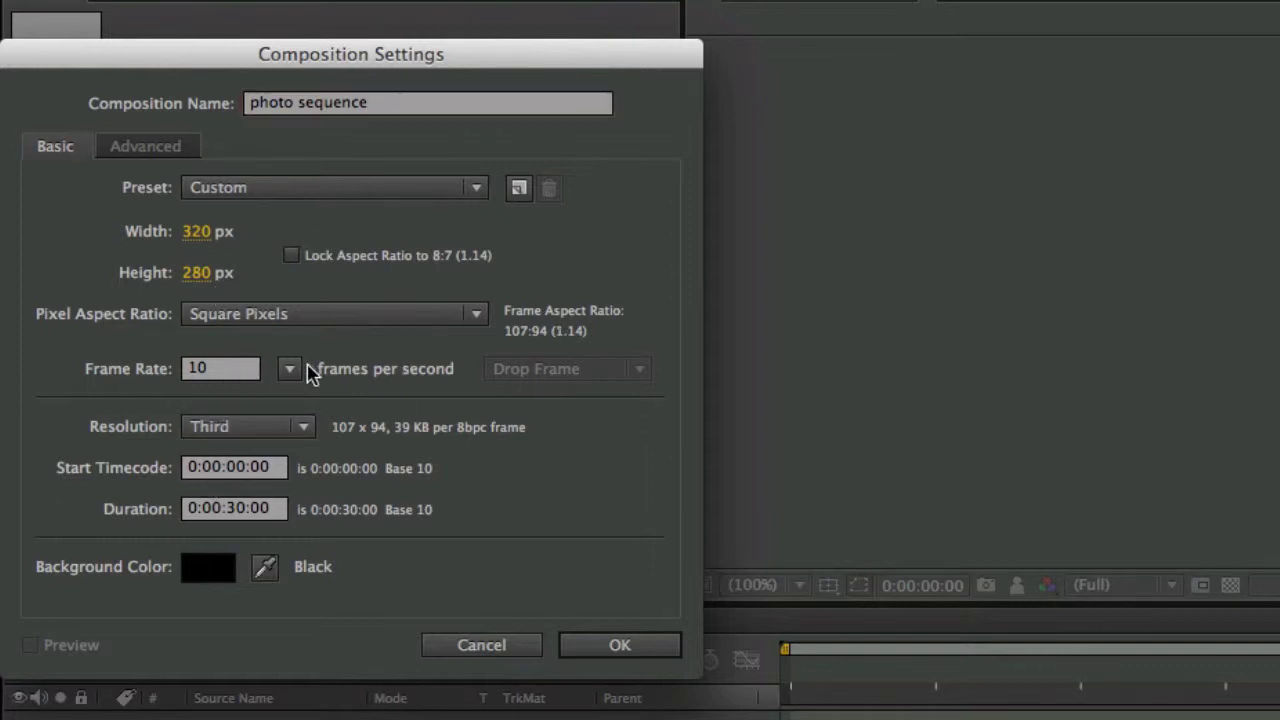
click(205, 370)
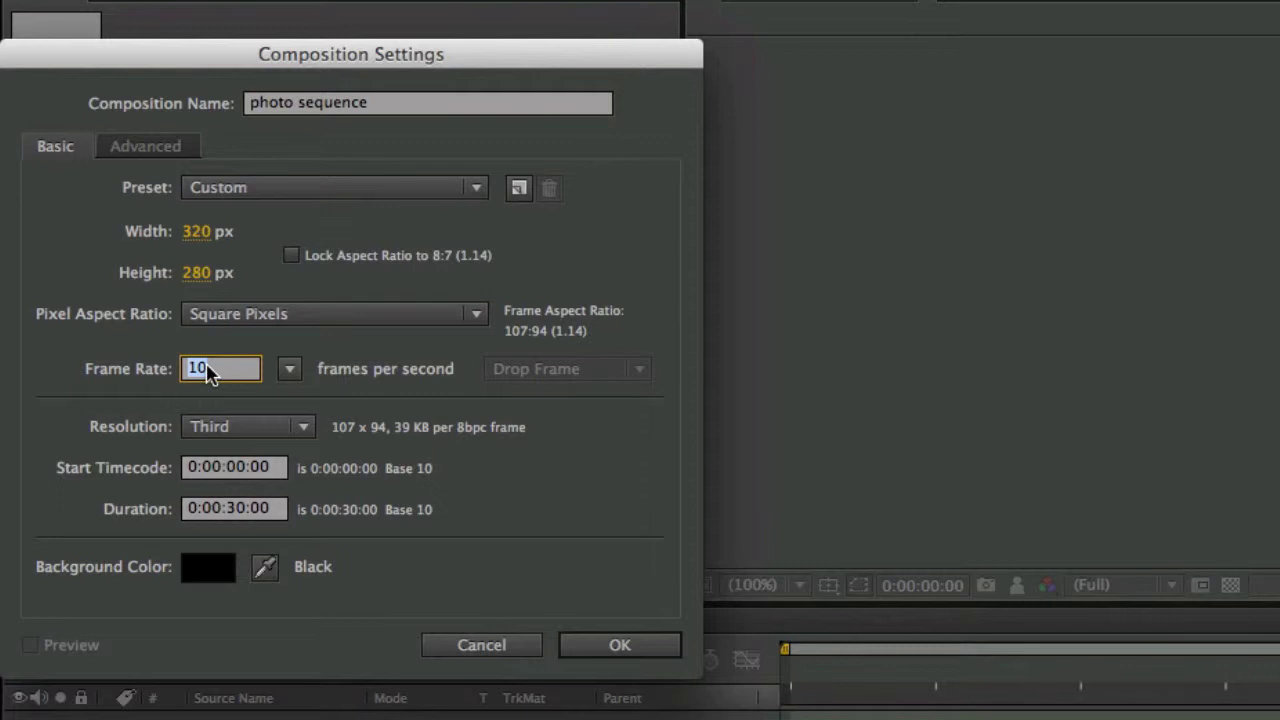
text(30)
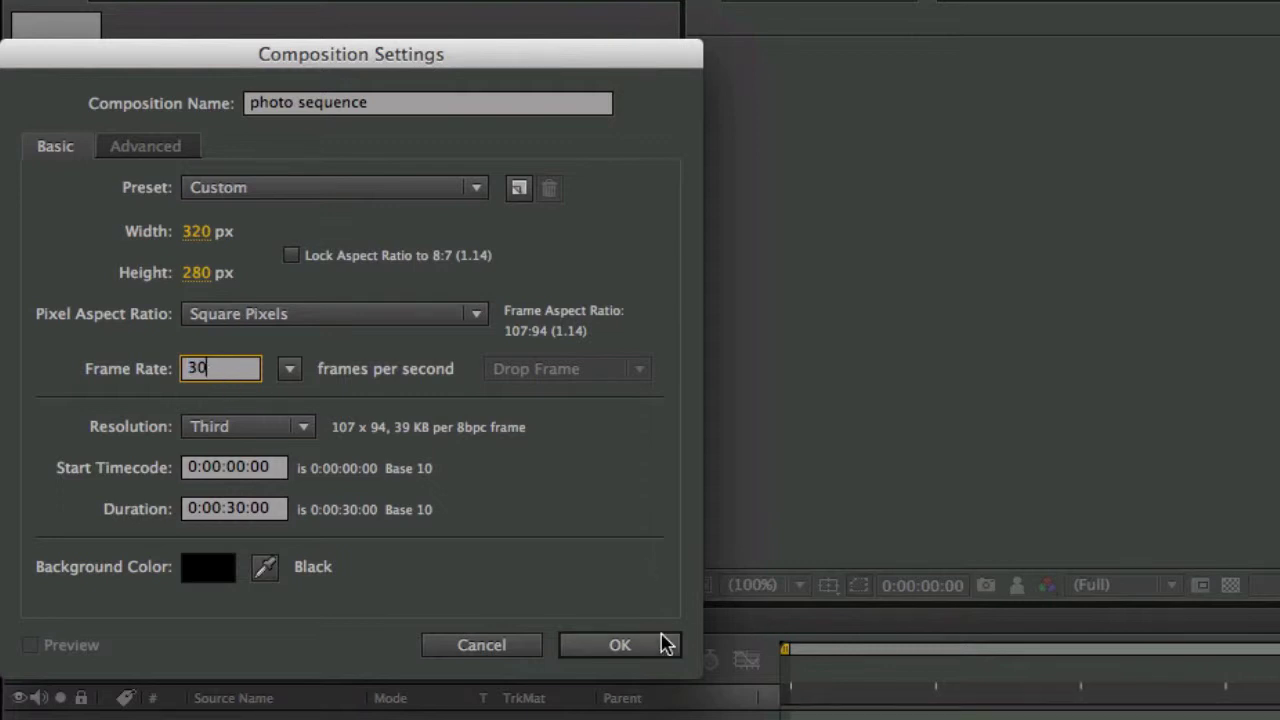
Step: Create the photo sequence composition and add the .mov clip to it as a layer
click(620, 645)
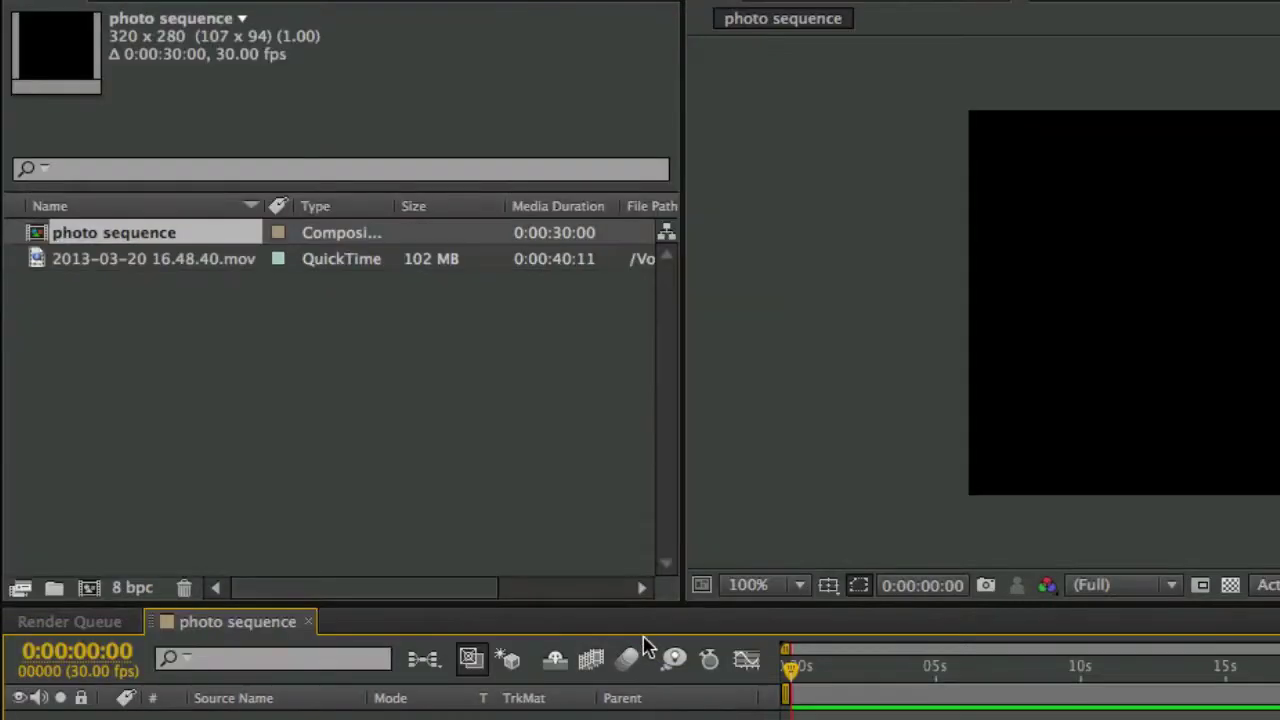
click(122, 262)
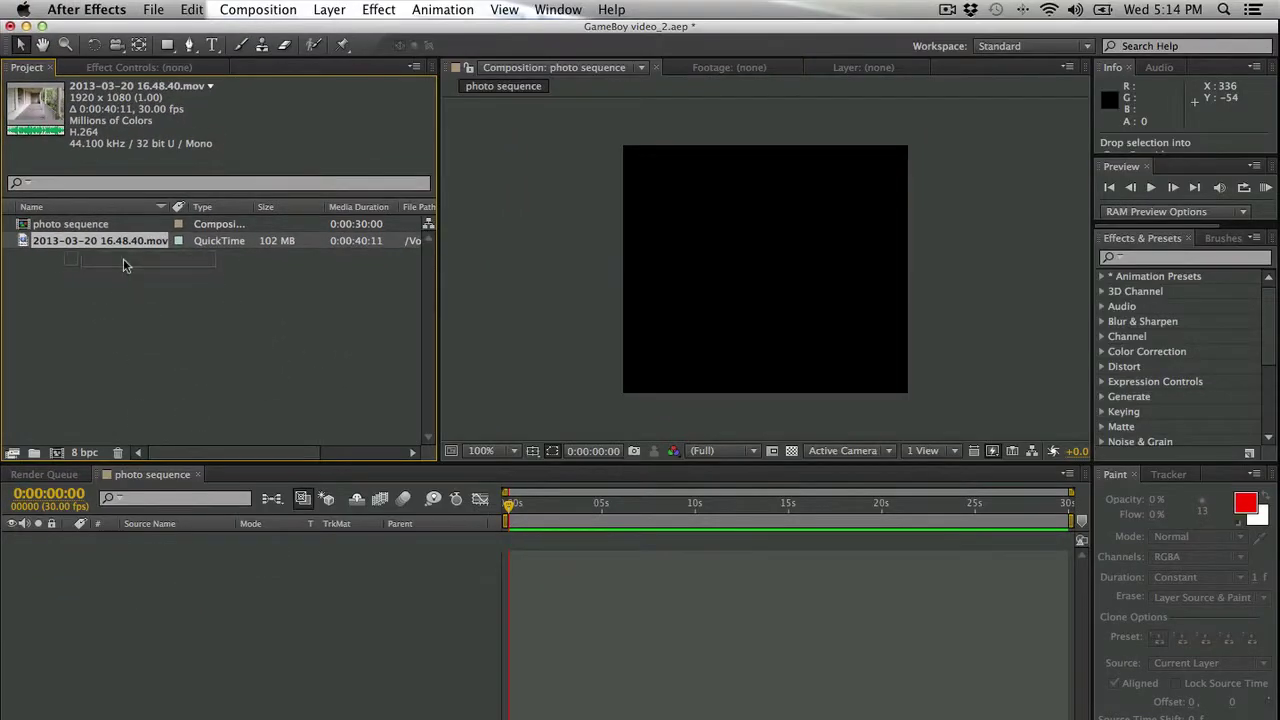
click(130, 240)
click(99, 247)
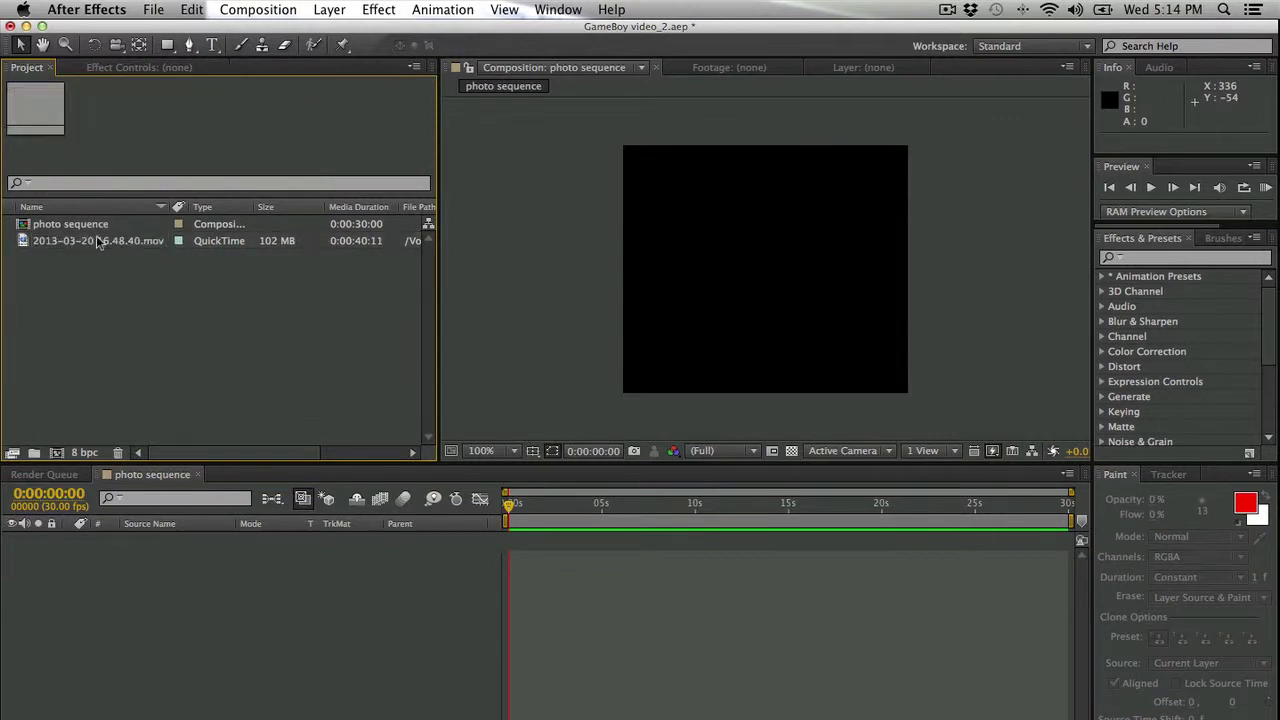
drag(130, 241, 237, 663)
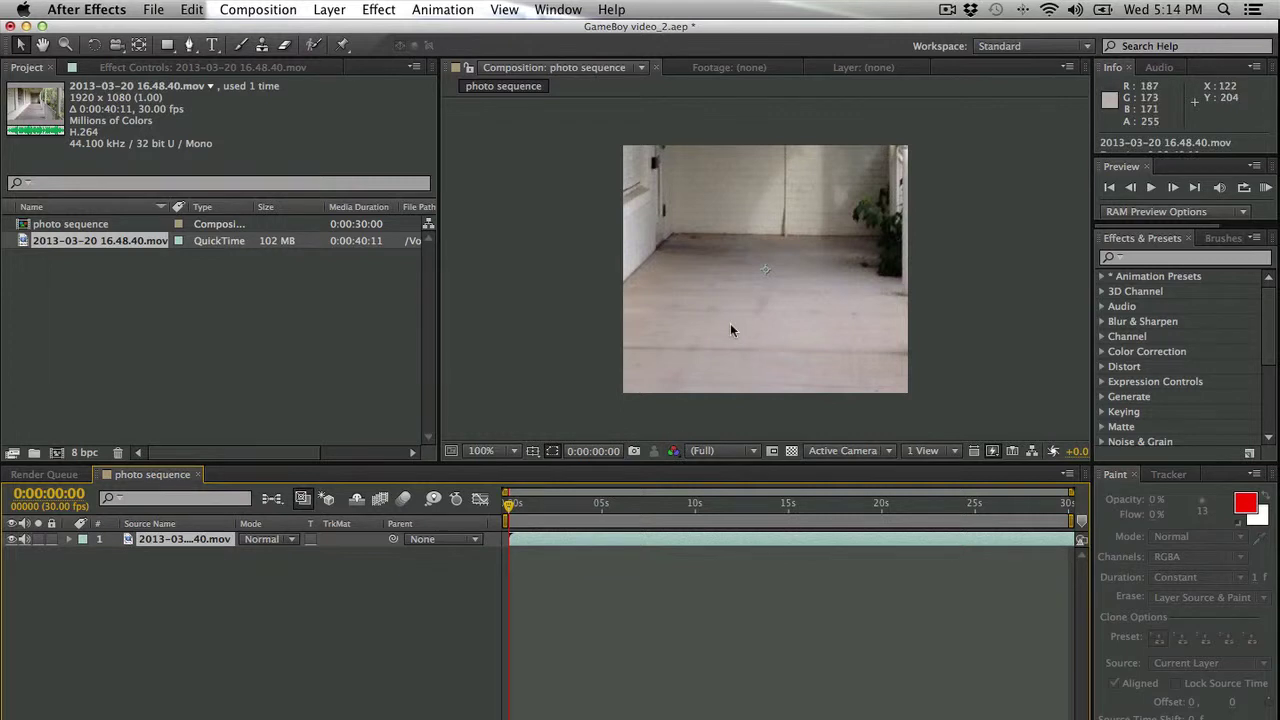
scroll(731, 323, up, 2)
scroll(731, 323, down, 4)
Step: Scale the footage layer down, reposition it, and scrub to about 15 seconds
click(651, 225)
scroll(655, 220, down, 4)
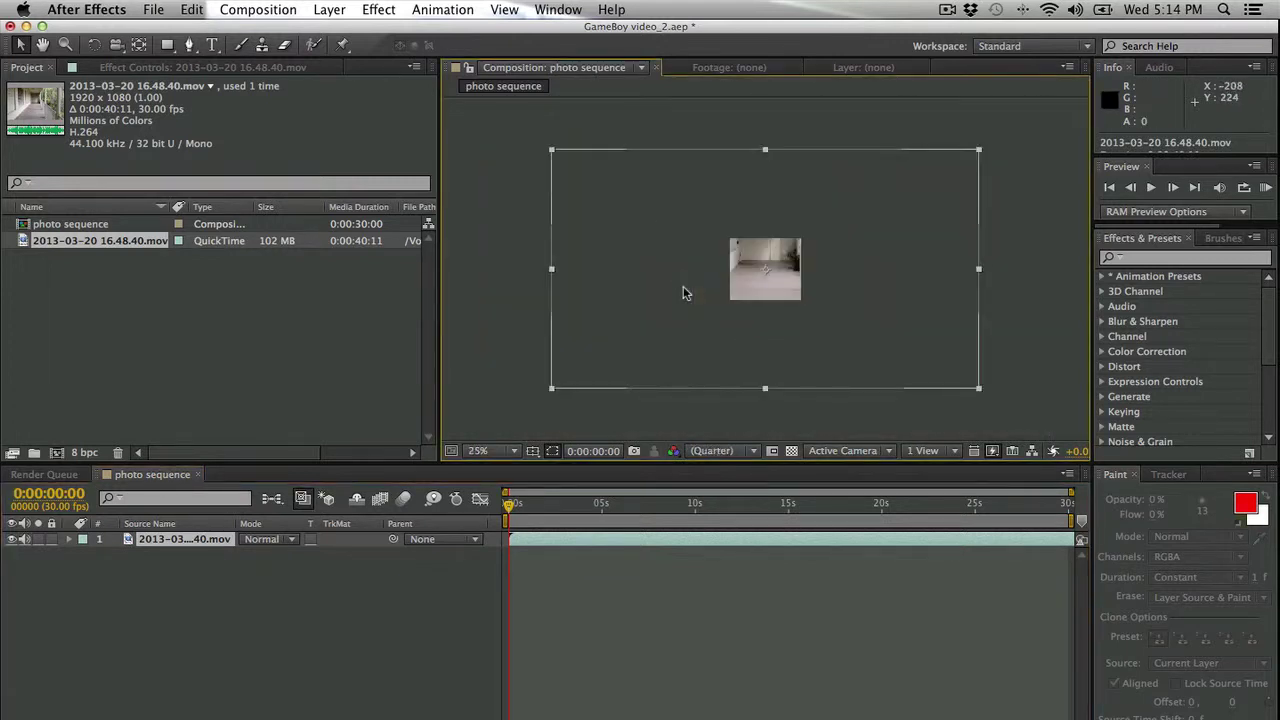
scroll(760, 290, up, 6)
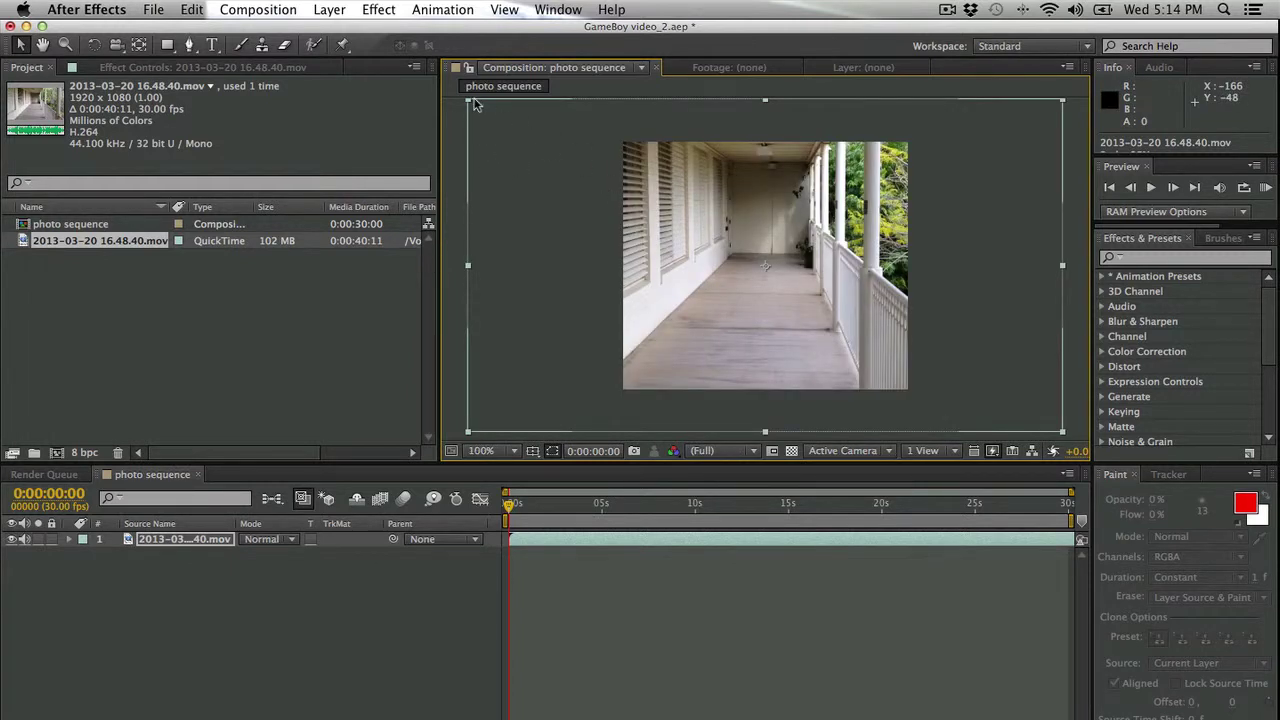
drag(470, 105, 512, 124)
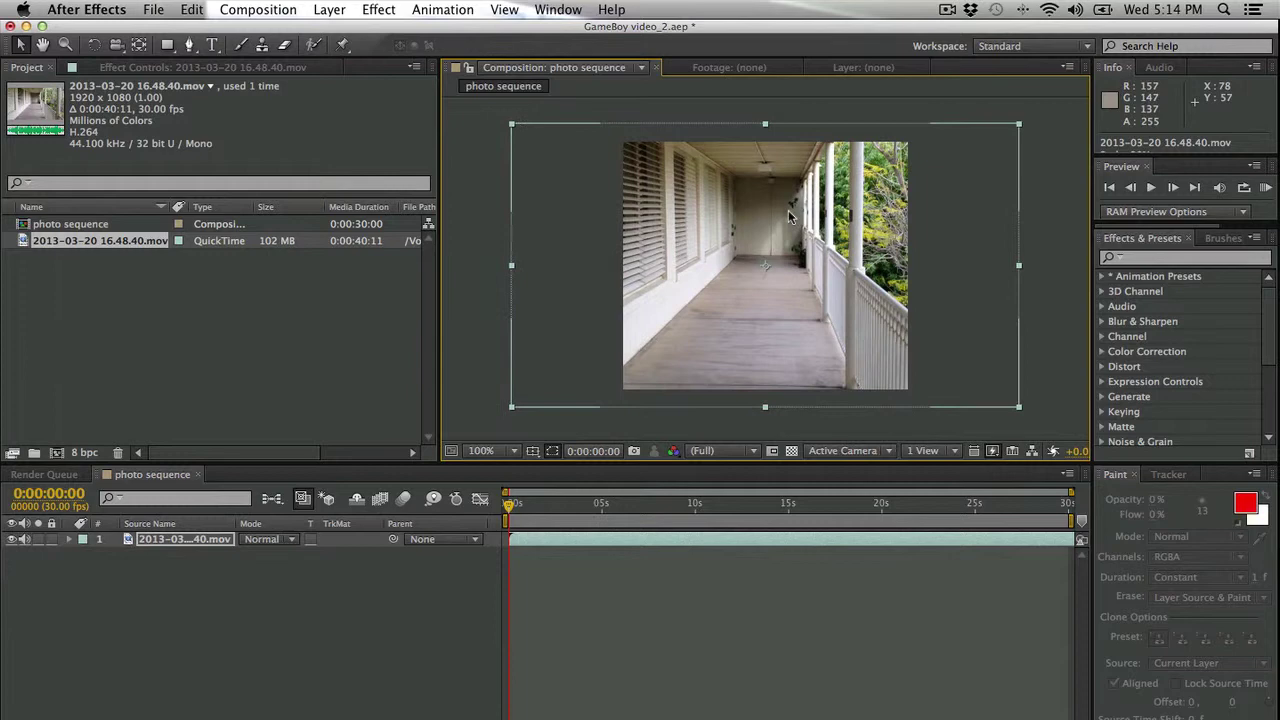
mouse_move(649, 205)
mouse_down()
mouse_move(689, 201)
mouse_move(631, 199)
mouse_up()
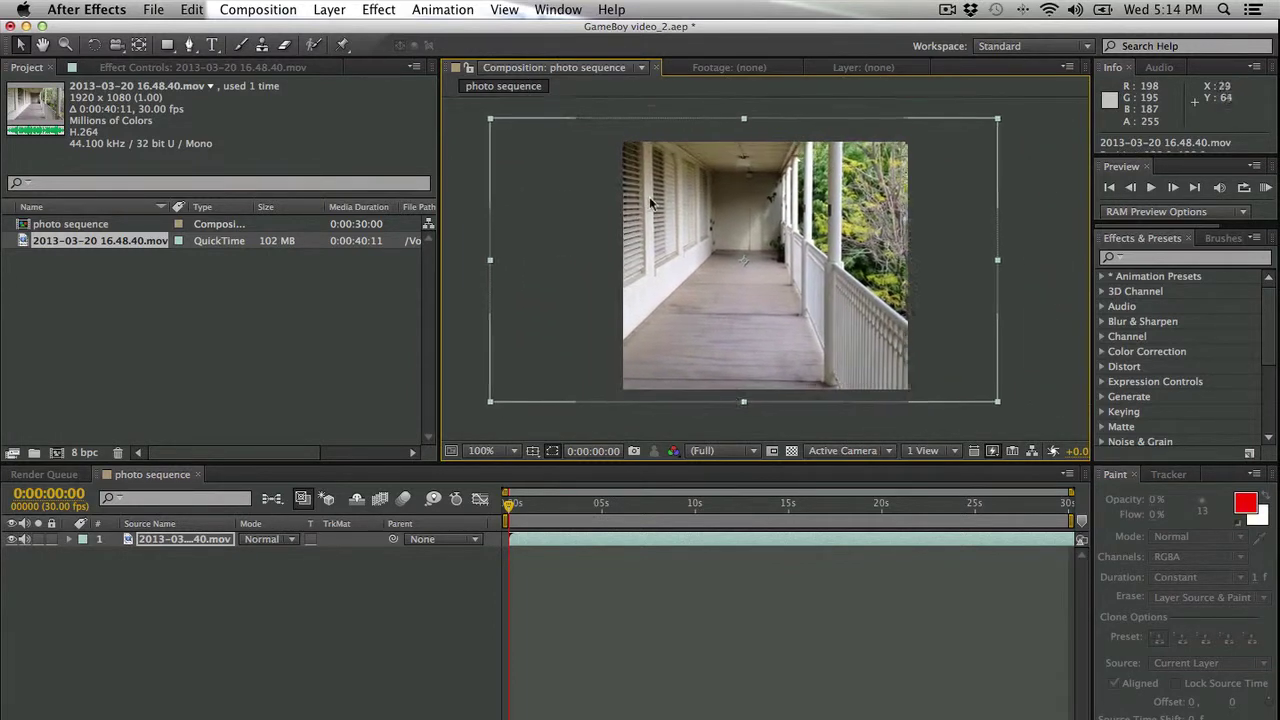
click(535, 505)
drag(548, 512, 1060, 536)
Step: Preview the comp, end its work area at 0:00:22:07, and deselect the layer
key(space)
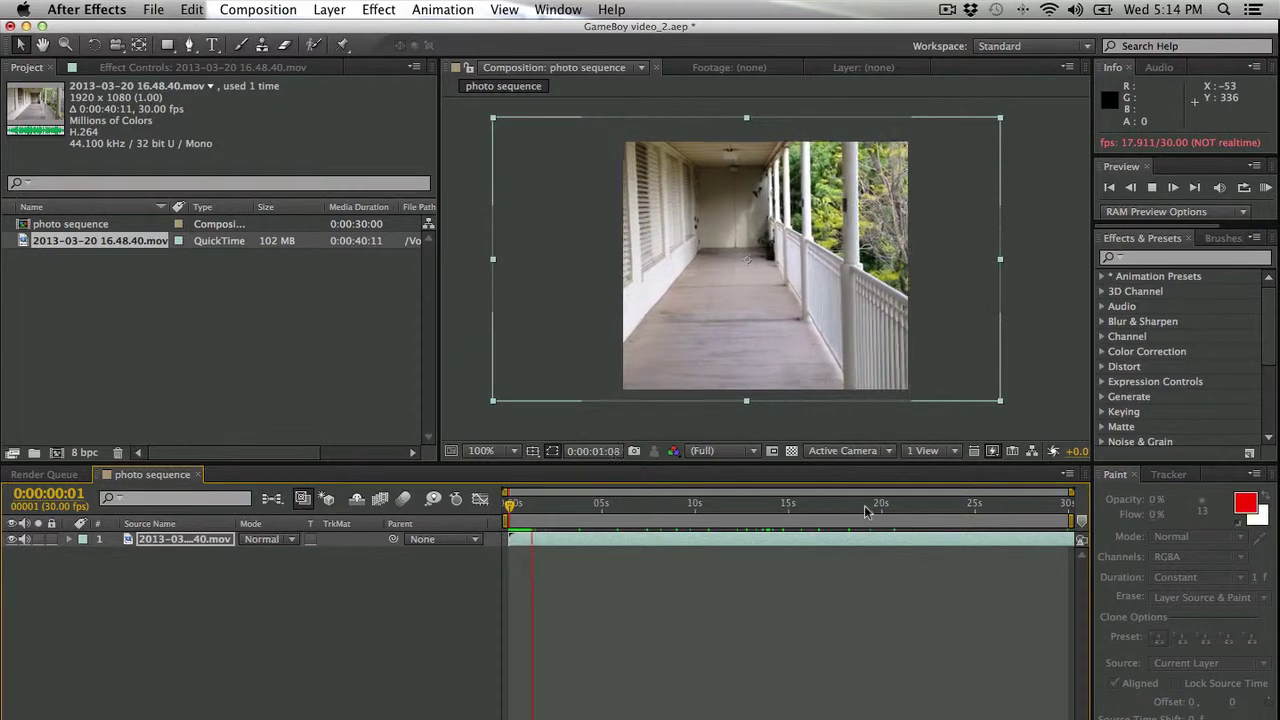
drag(798, 508, 922, 527)
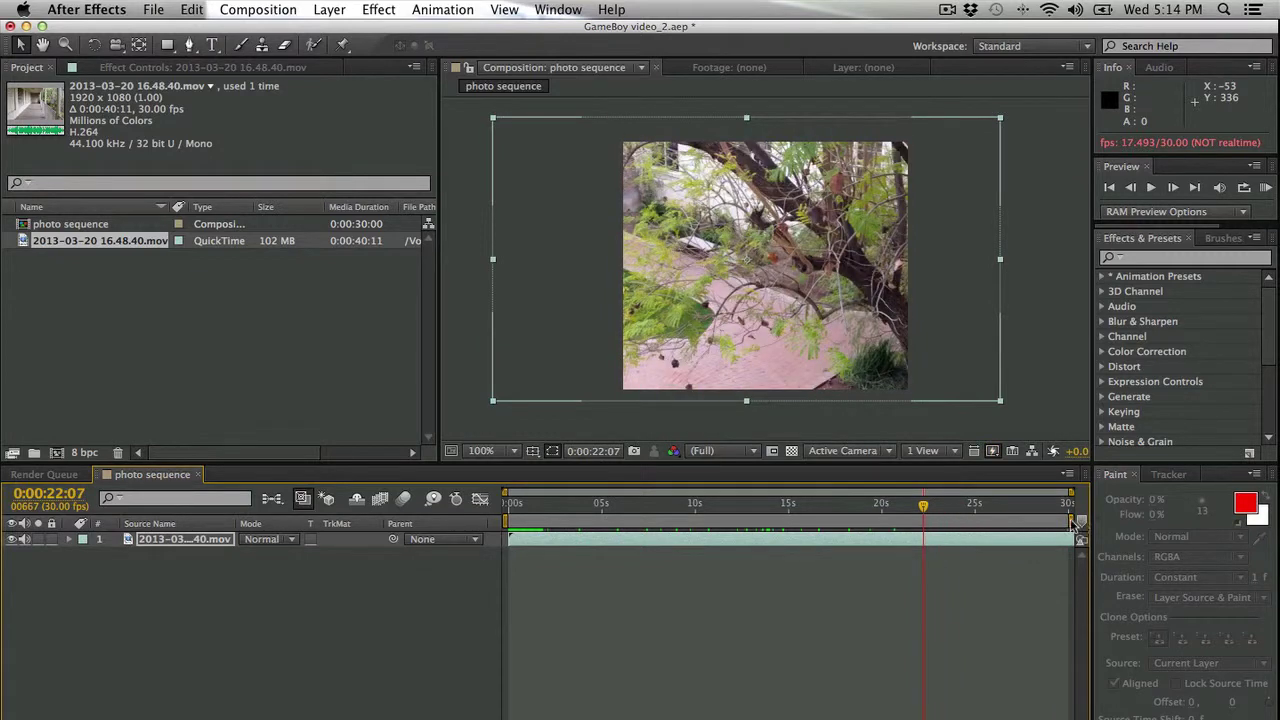
drag(1073, 522, 936, 526)
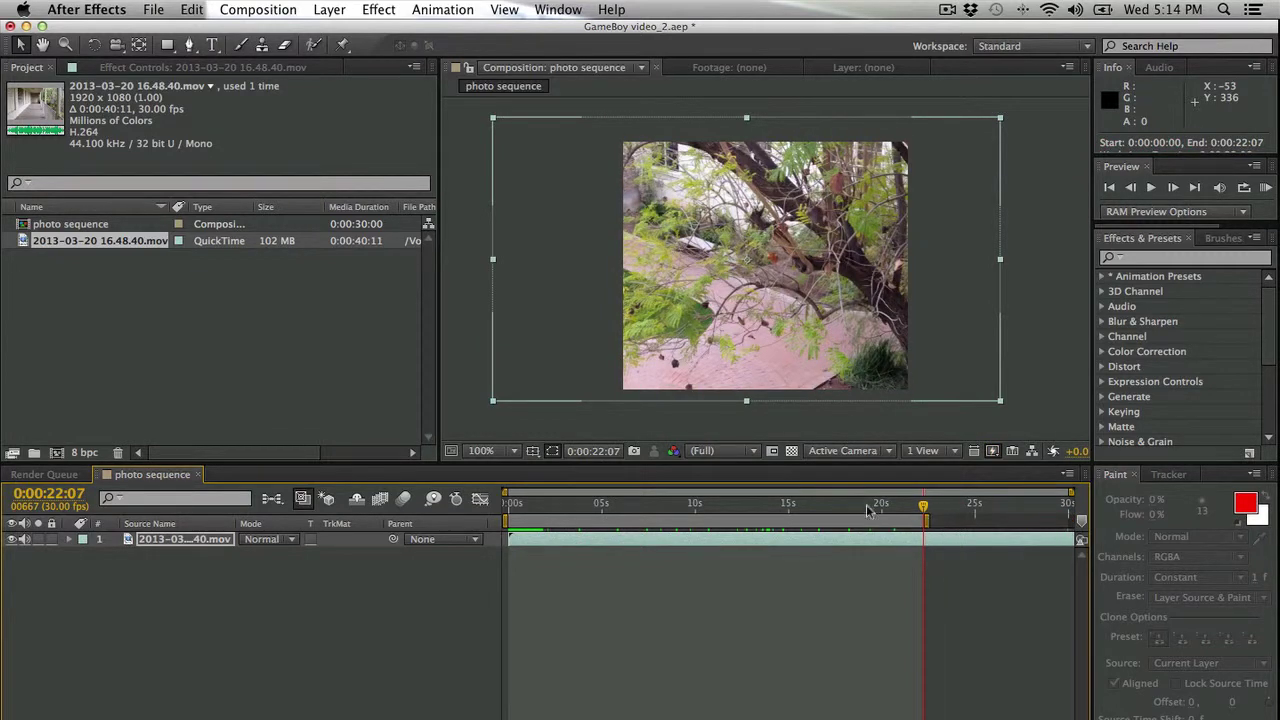
click(207, 582)
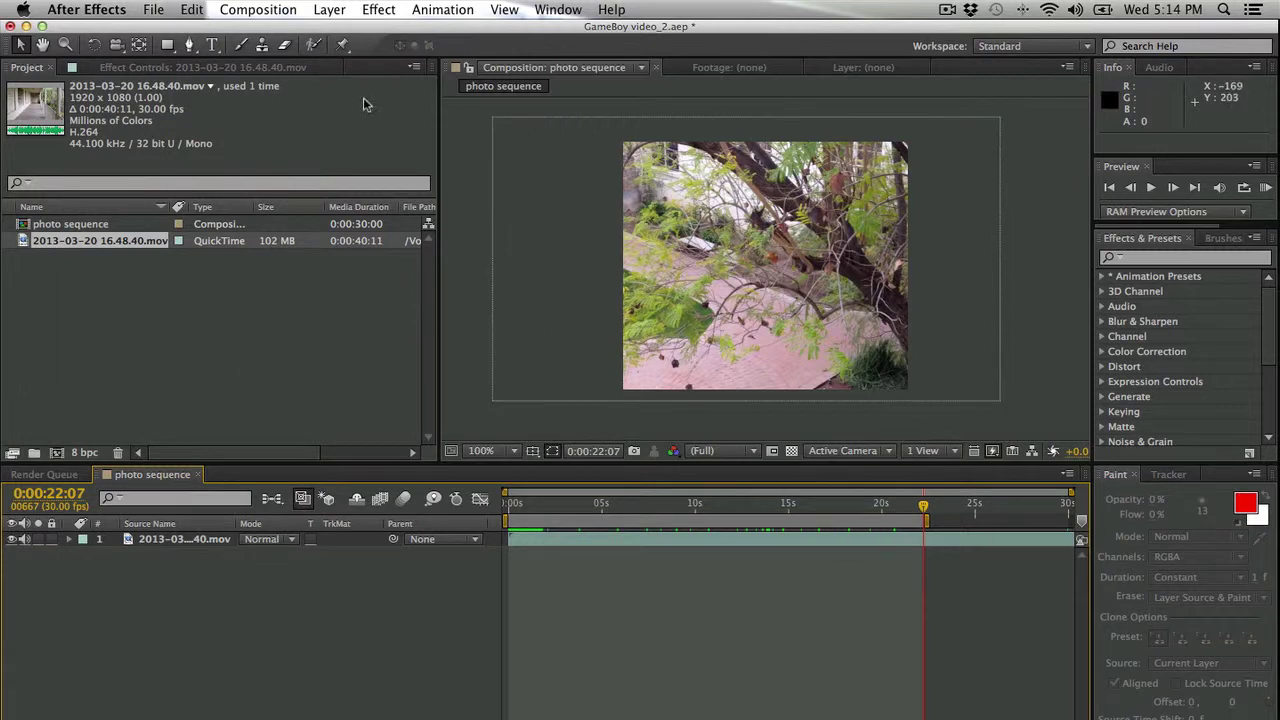
Step: Add photo sequence to the Render Queue with its output format set to JPEG Sequence
click(258, 9)
mouse_move(266, 222)
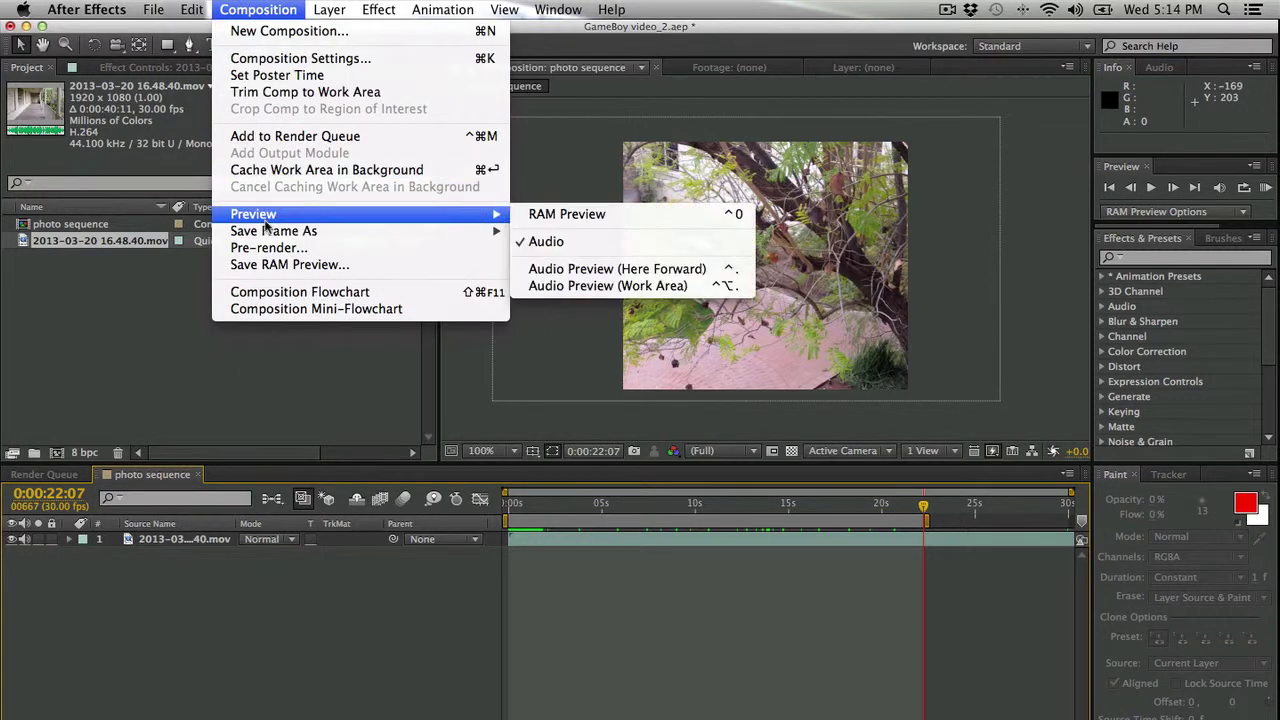
click(292, 137)
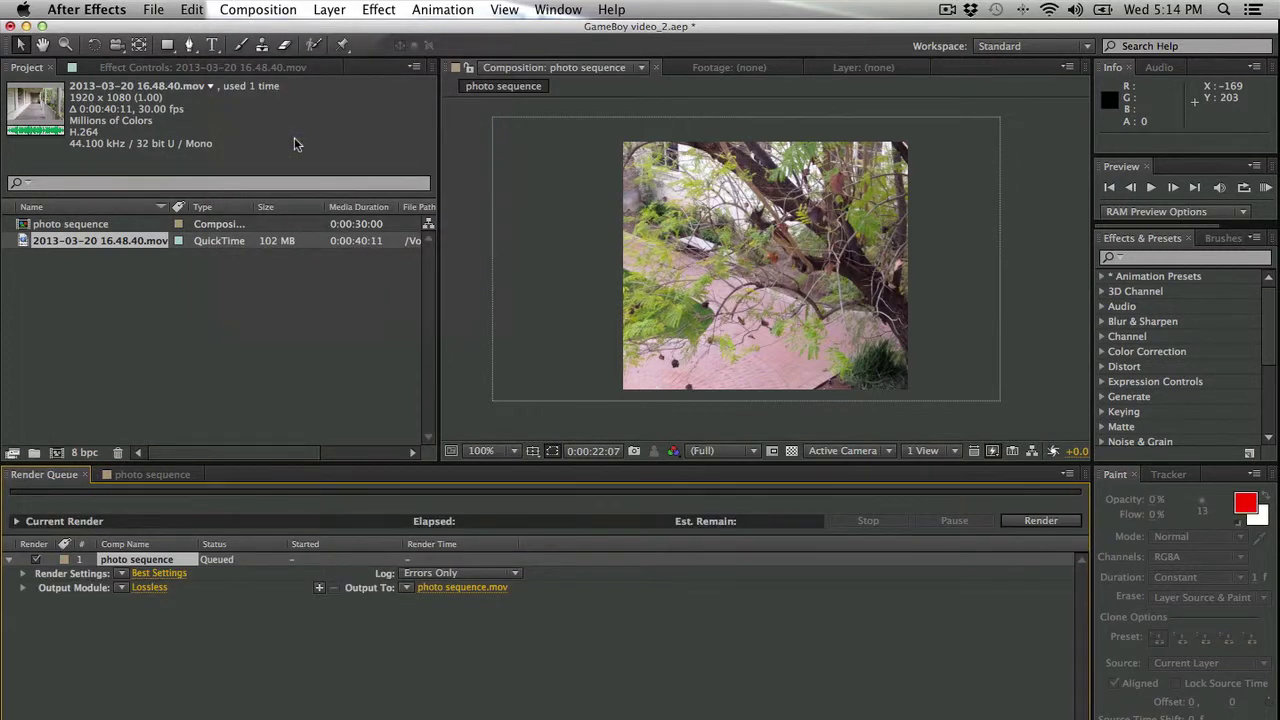
click(127, 589)
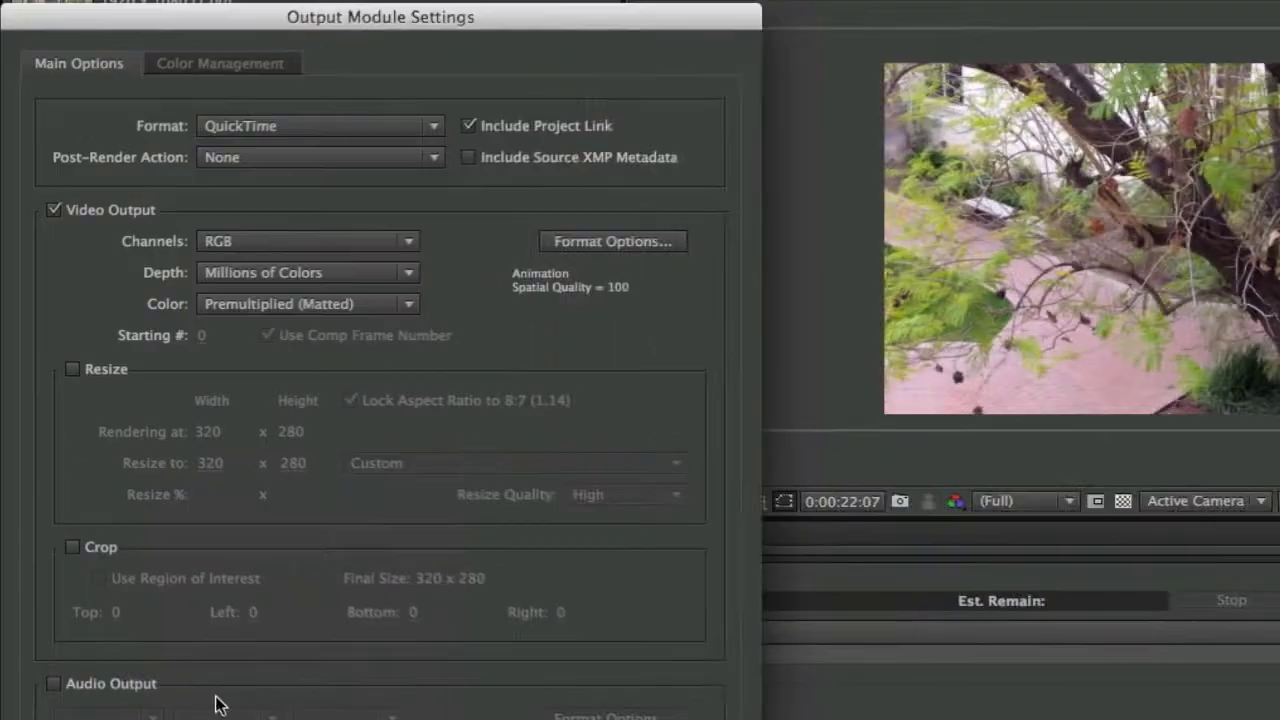
click(378, 122)
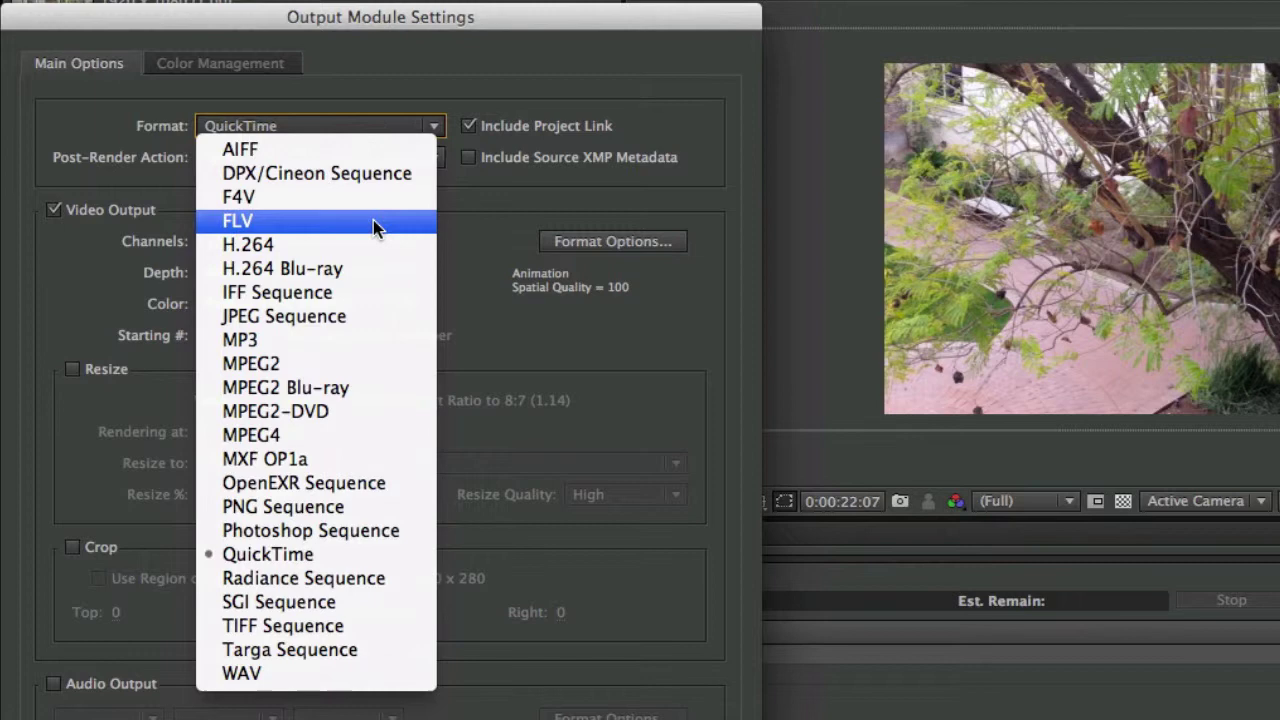
click(353, 315)
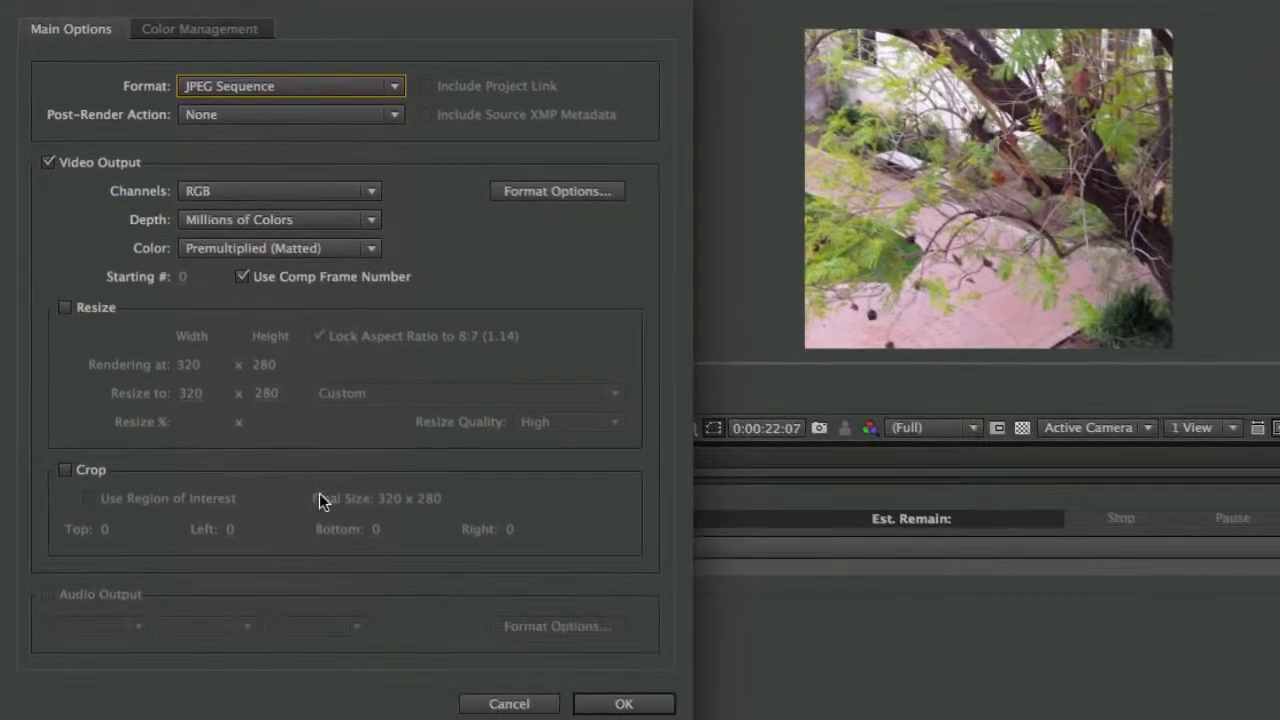
click(586, 703)
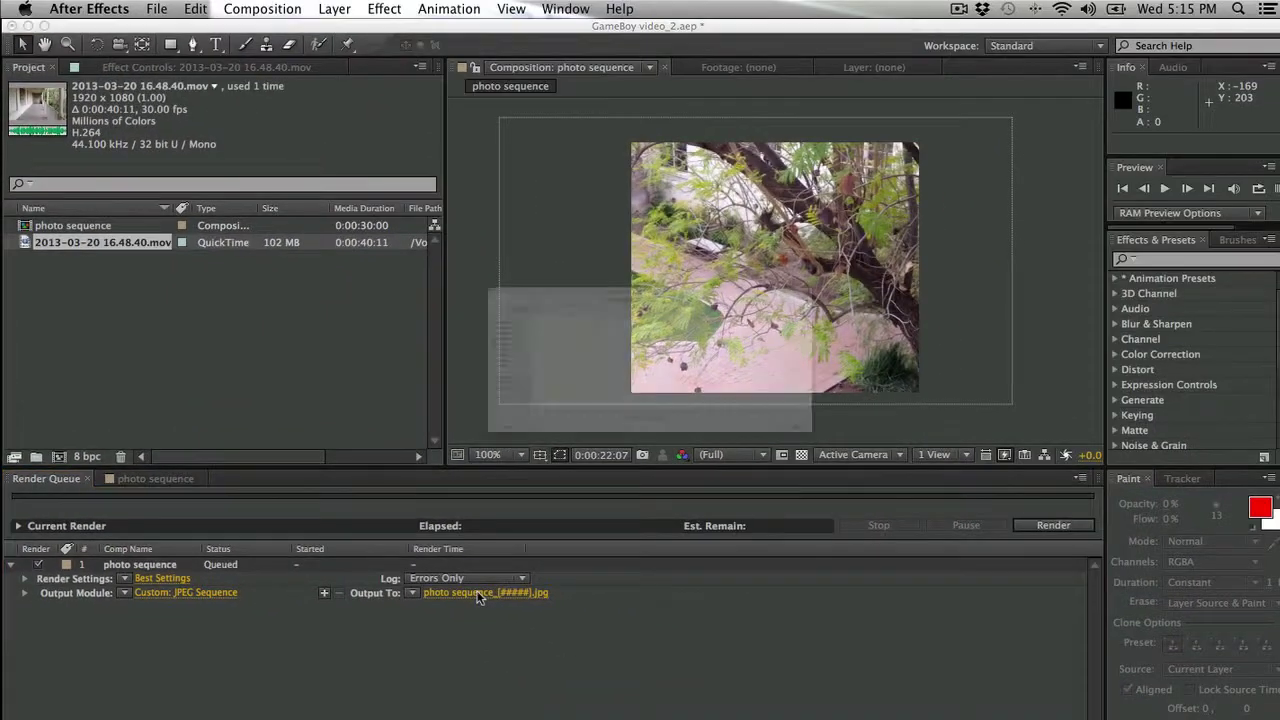
Step: Create a Photo Sequence 2 folder inside the photoshop folder as the render destination
click(606, 612)
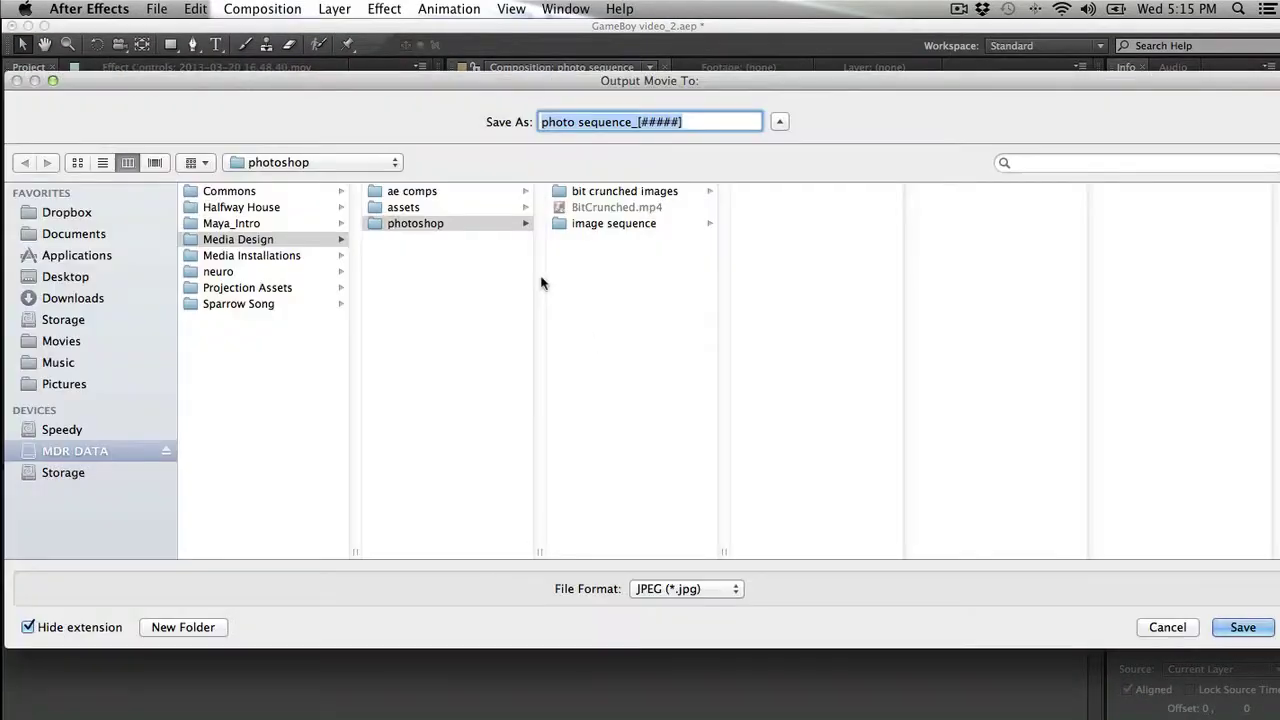
click(462, 224)
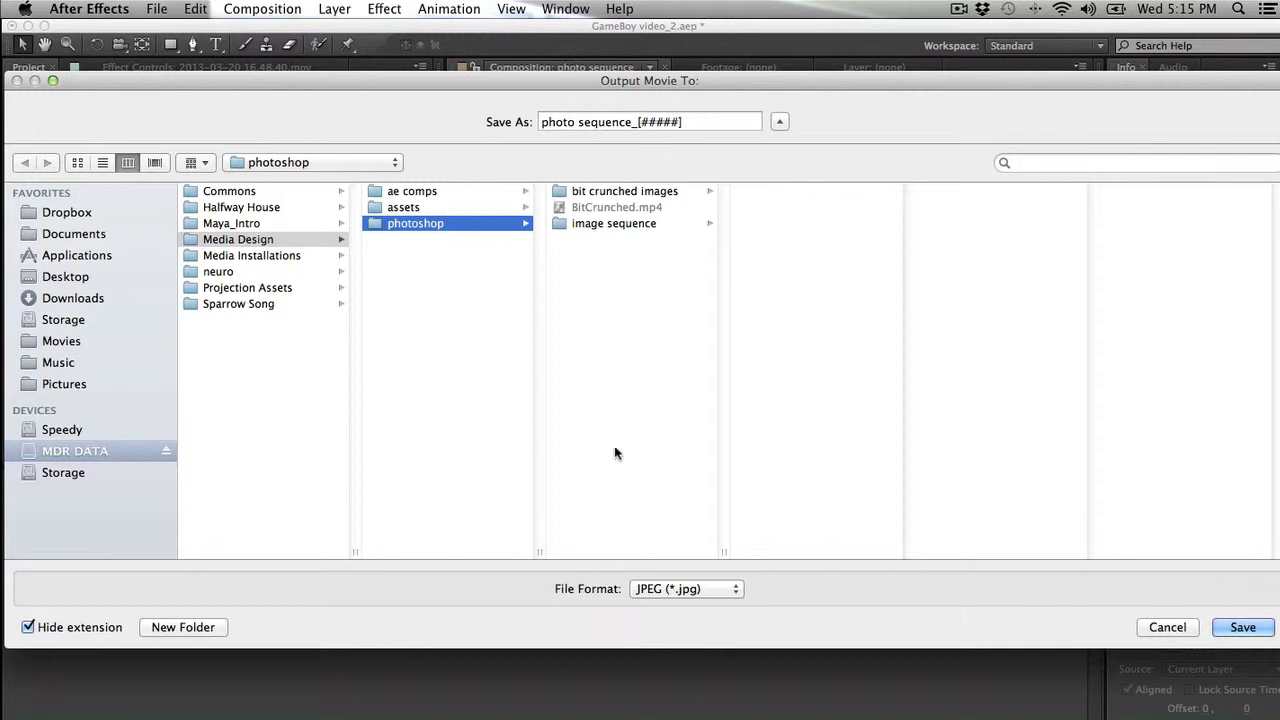
click(190, 627)
text(P)
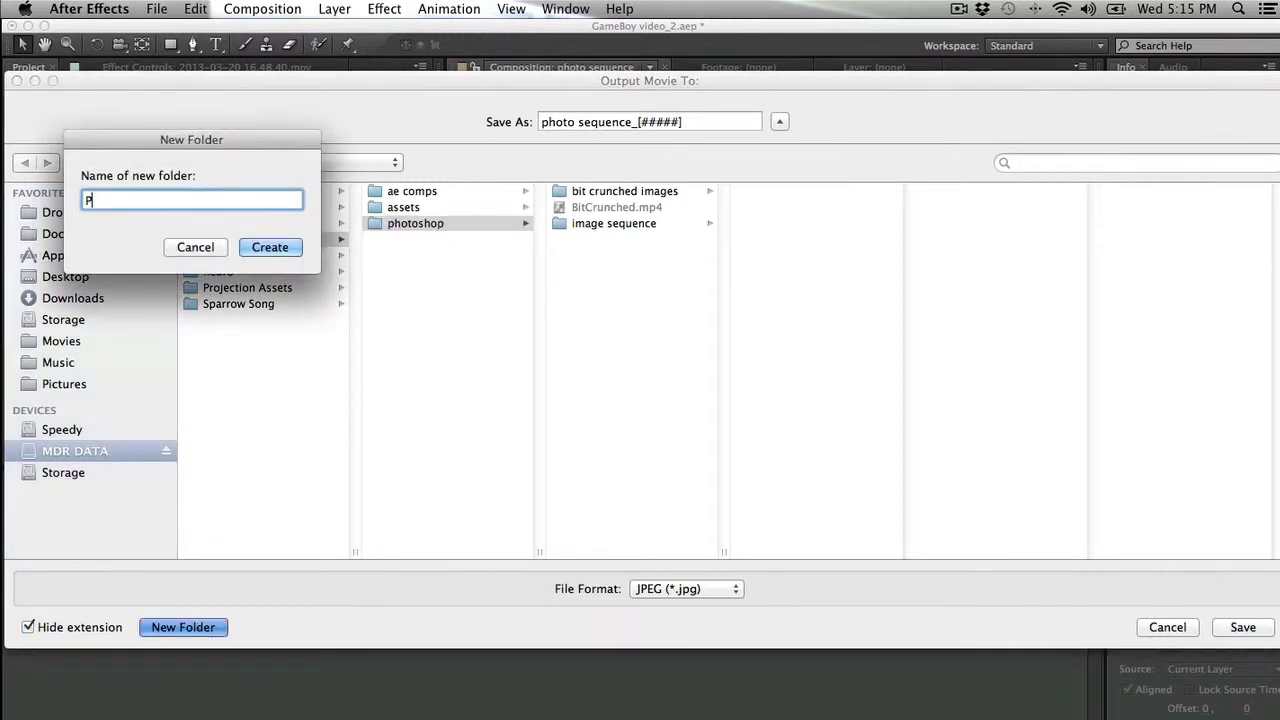
key(BackSpace)
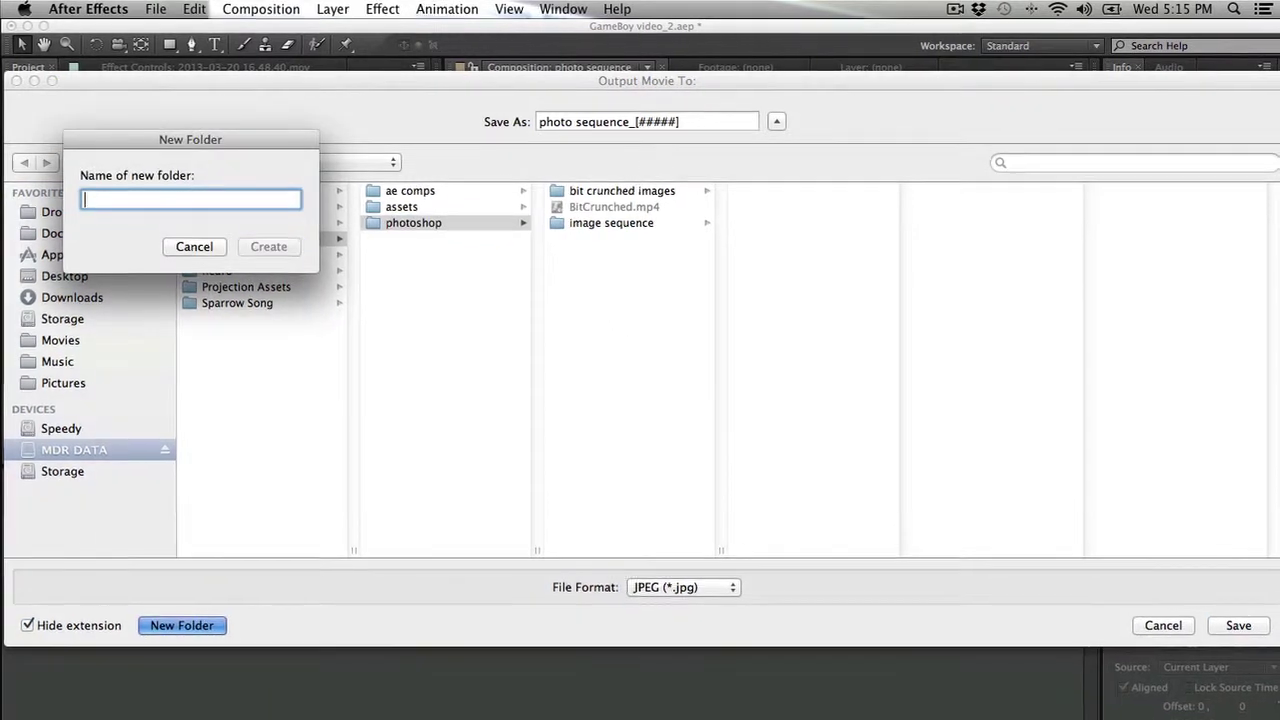
text(Photo S)
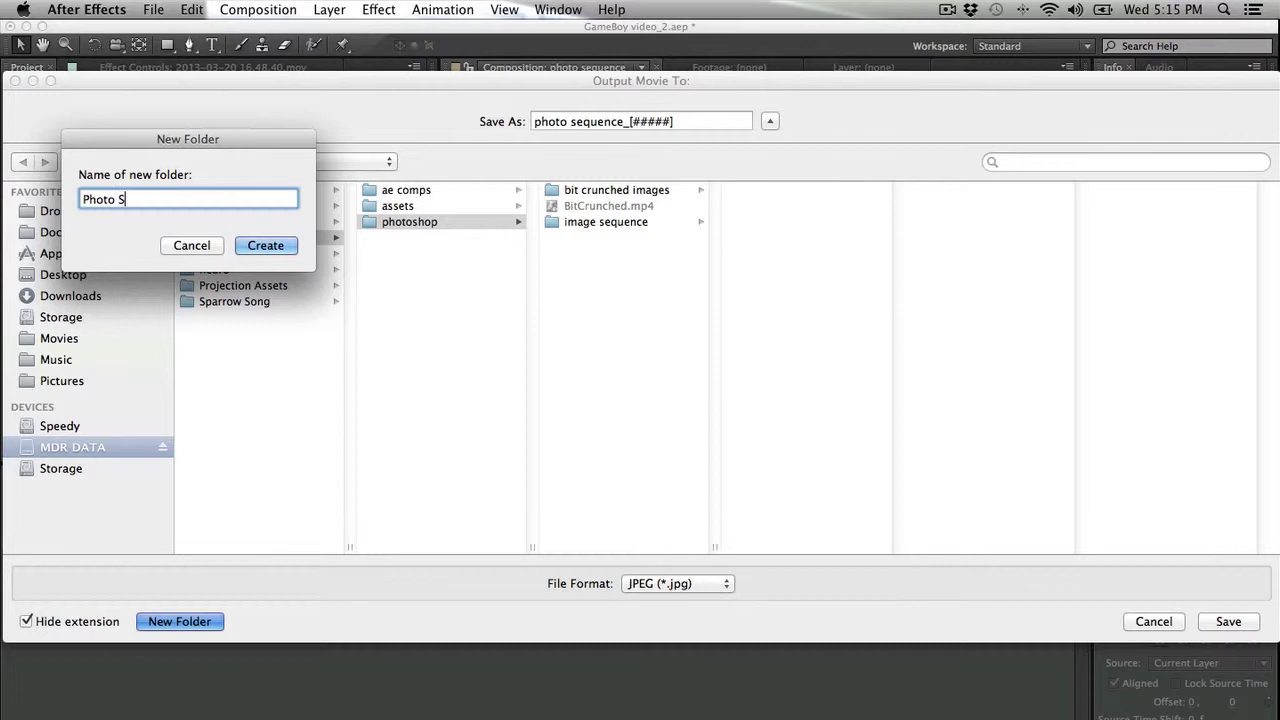
text(equence 2)
click(290, 248)
click(643, 349)
Step: Rename the output file to bit crussher2_[#####]
click(610, 239)
click(683, 123)
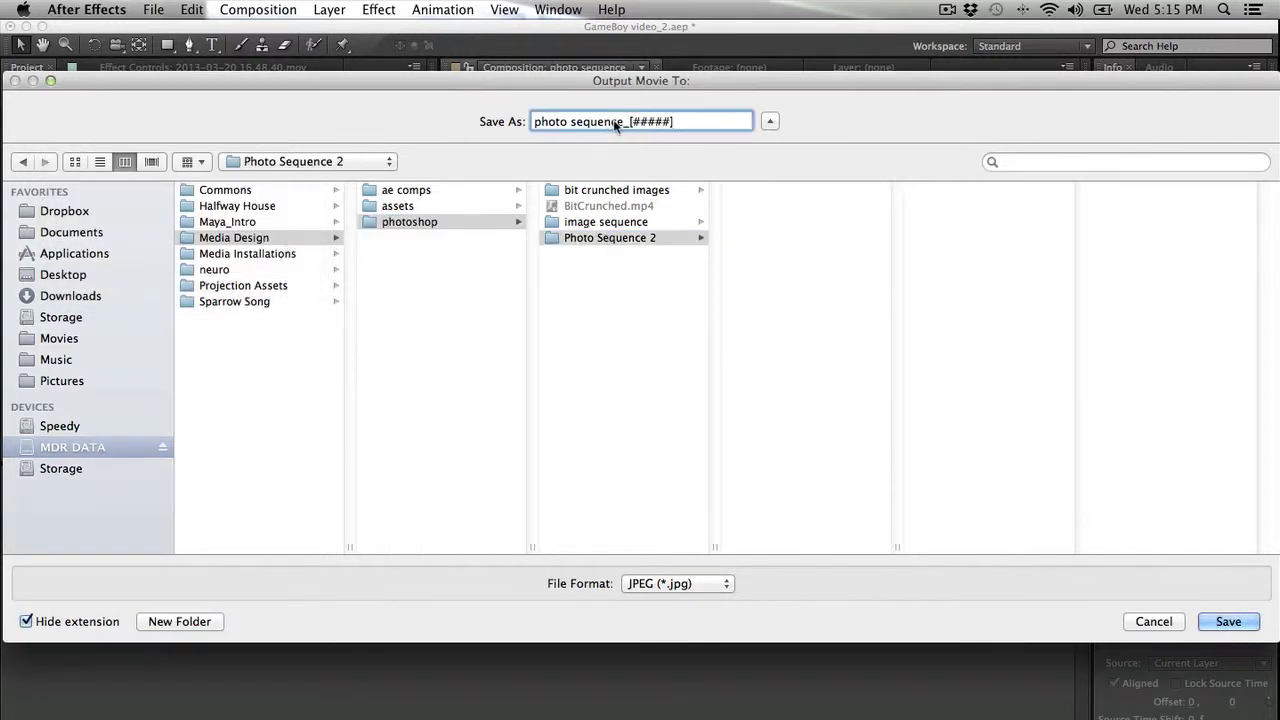
drag(627, 122, 533, 122)
text(bit crunched)
key(BackSpace)
key(BackSpace)
text(2)
Step: Confirm the output location, render the comp to JPEG frames, and save the project
click(1224, 620)
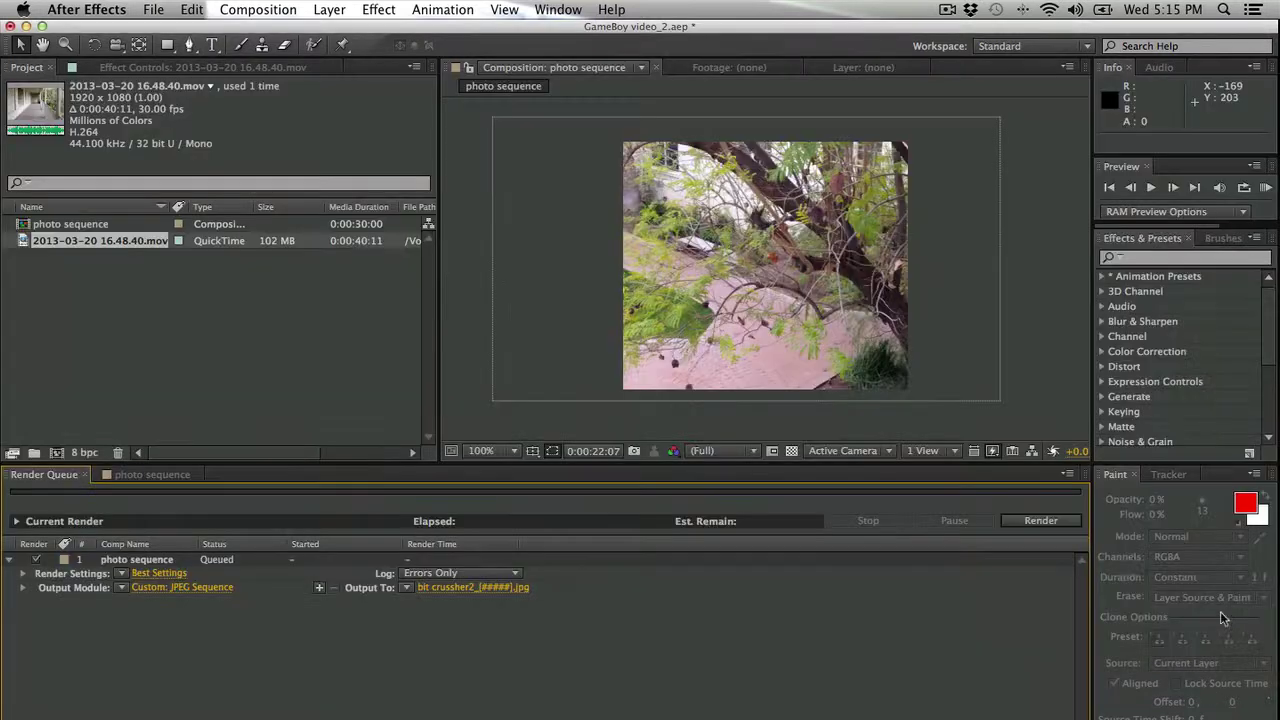
click(1042, 520)
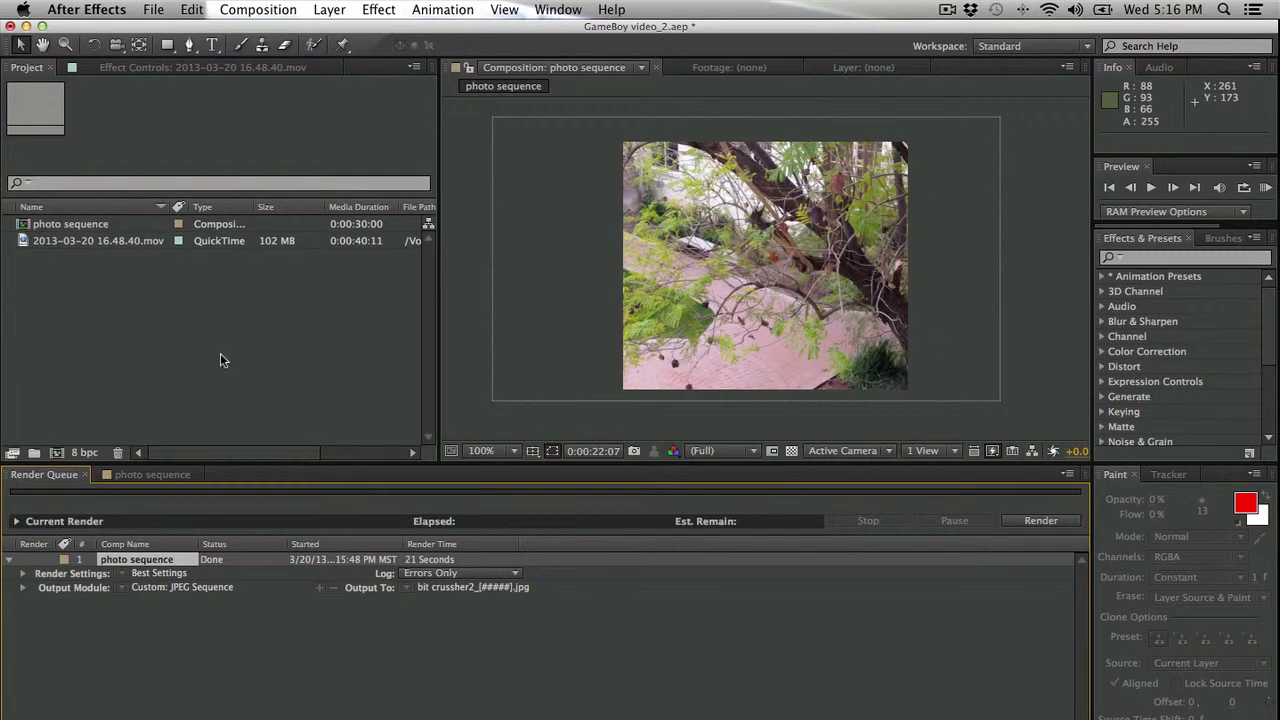
key(super+s)
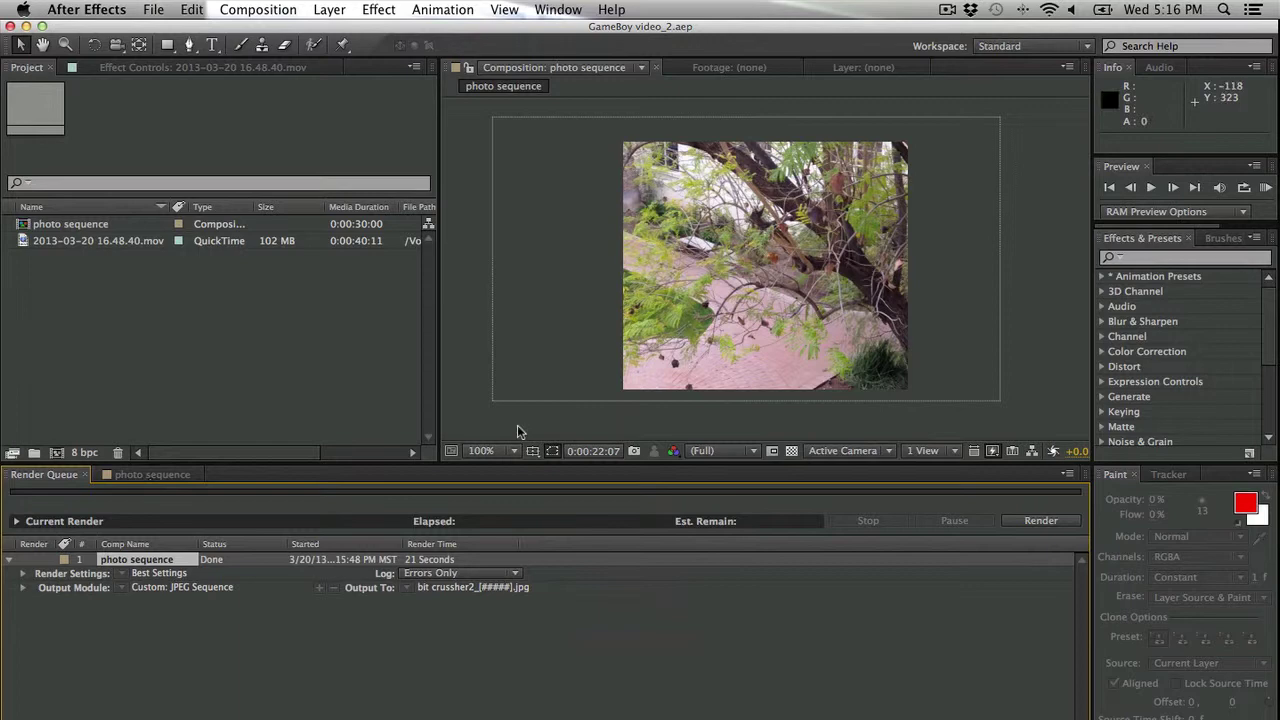
key(super+Tab)
key(super+Tab)
key(super+Tab)
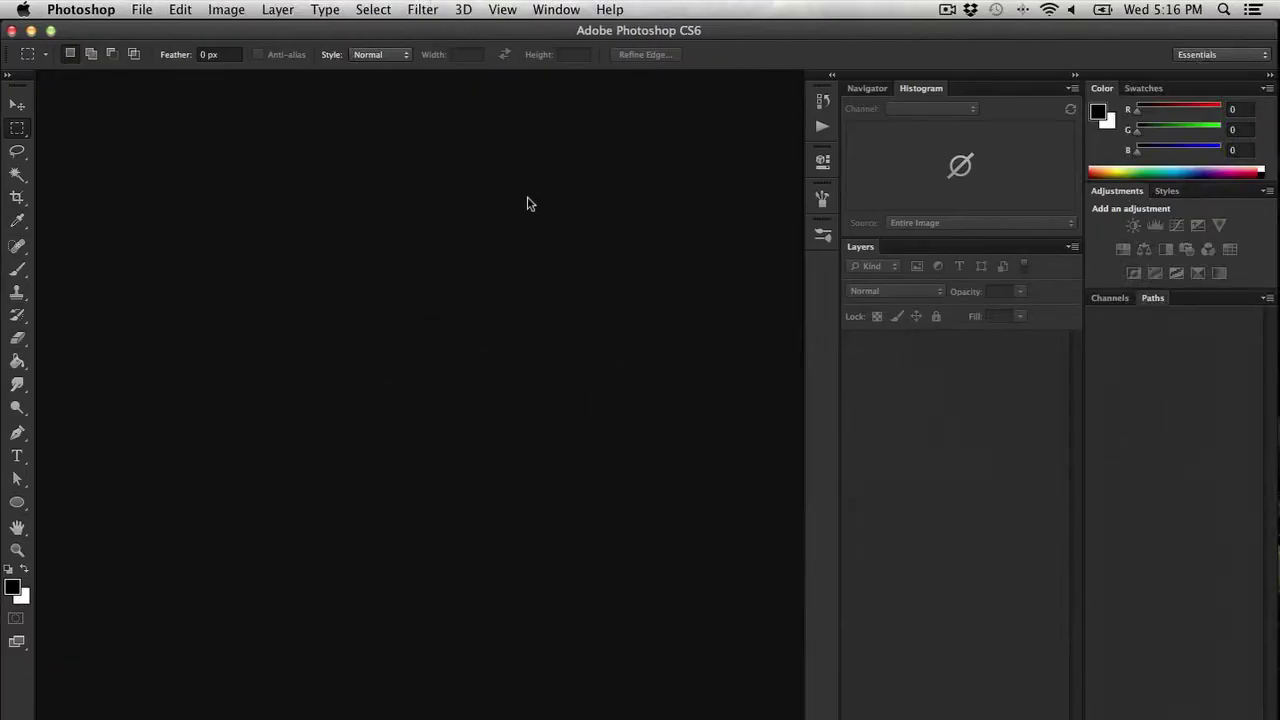
Step: In Finder's MDR DATA > Media Design > photoshop folder, create a new bit chrussher folder
key(super+Tab)
key(super+Tab)
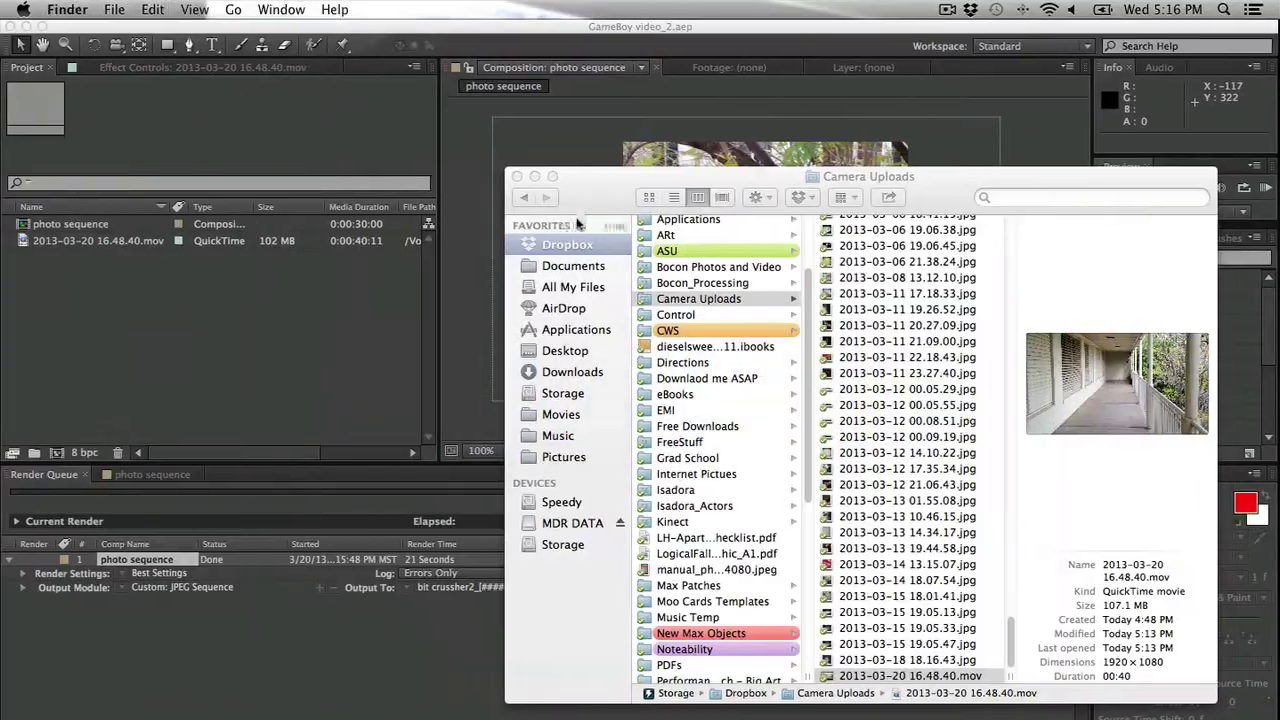
drag(612, 185, 1279, 298)
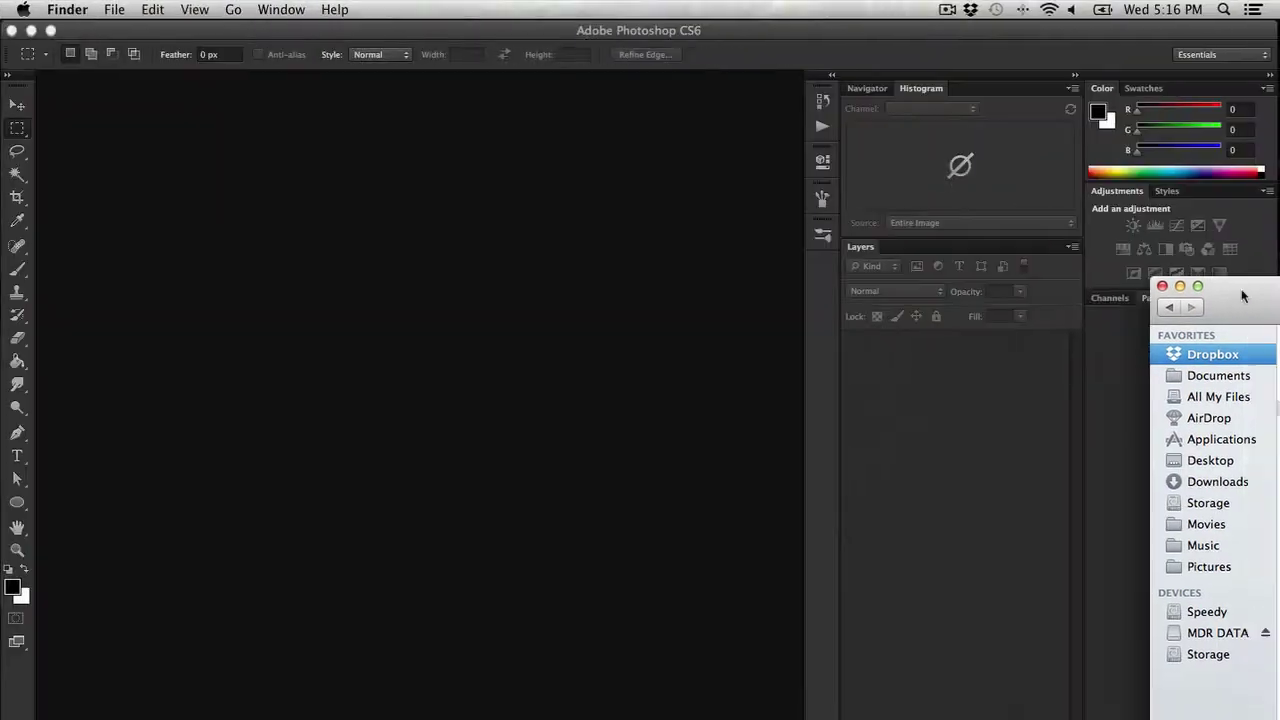
drag(1245, 291, 241, 193)
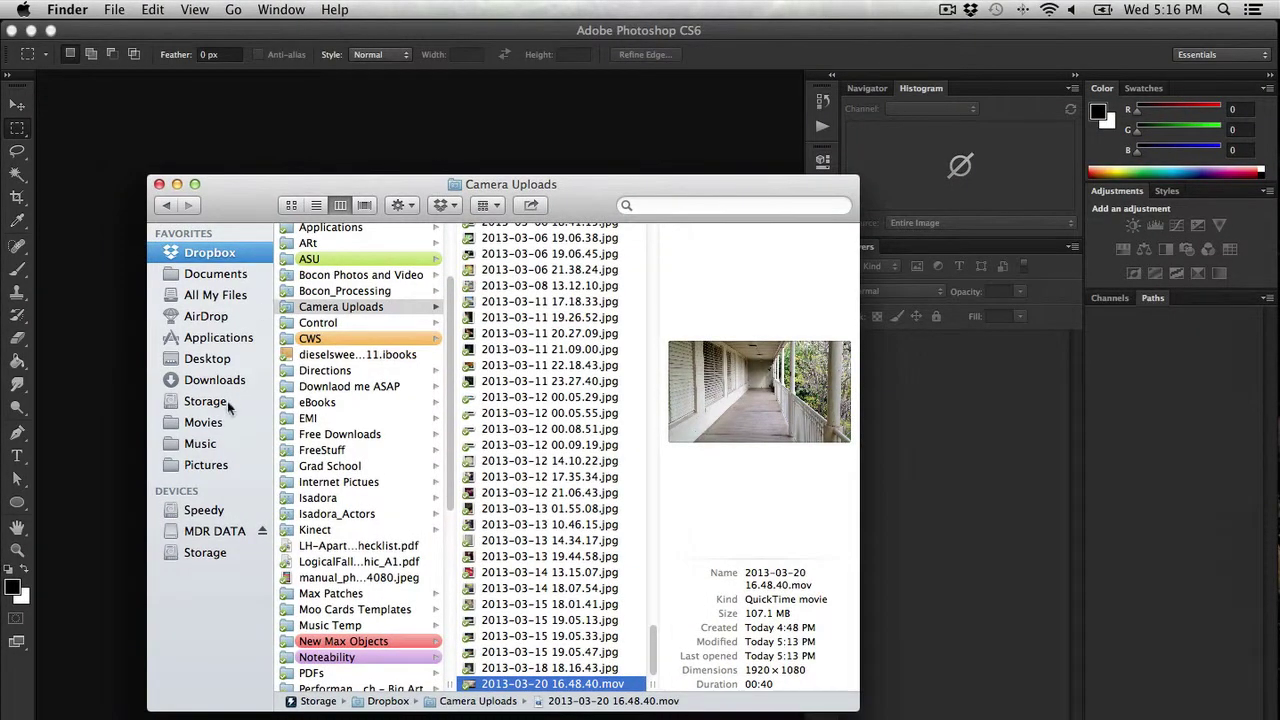
click(216, 531)
click(378, 303)
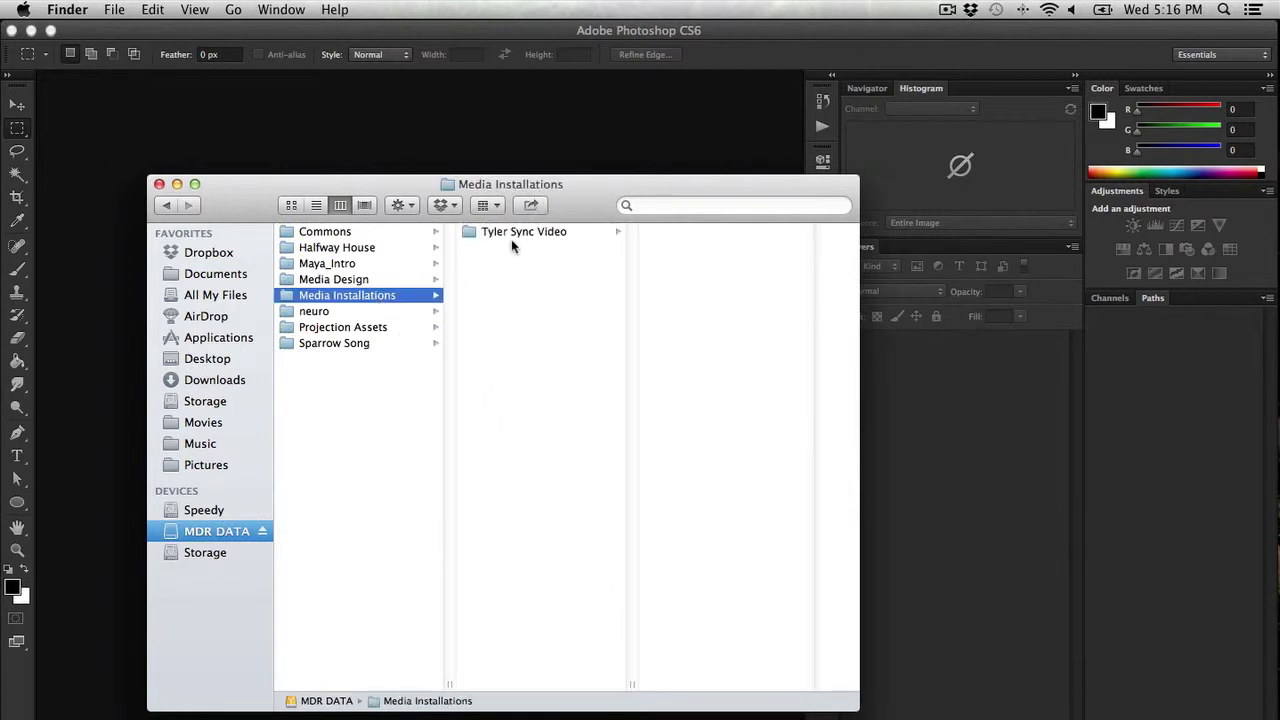
click(513, 240)
click(346, 280)
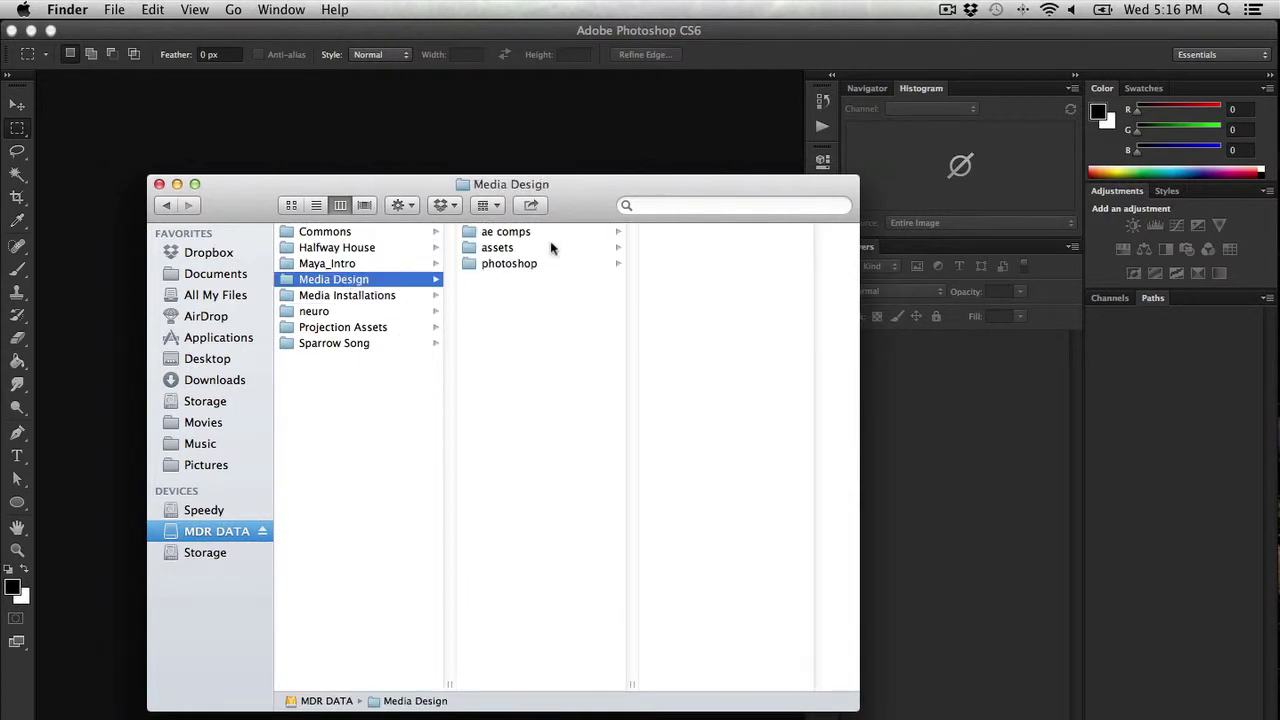
click(513, 266)
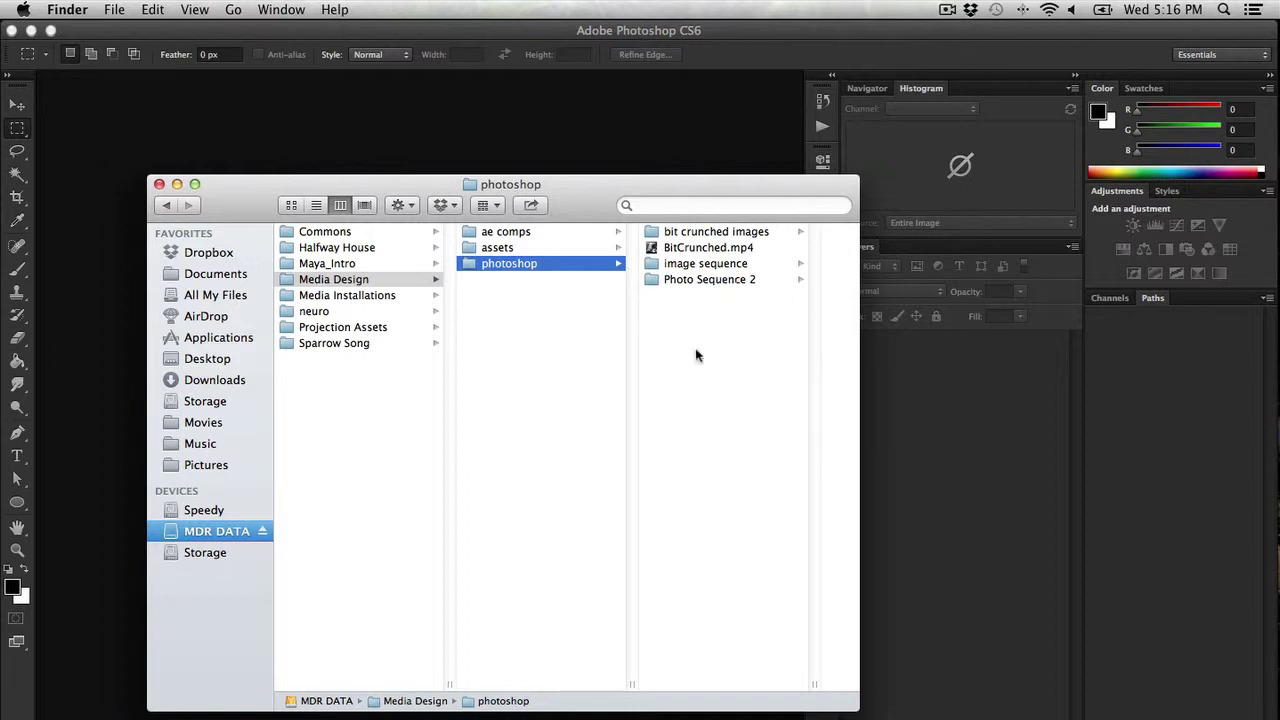
key(super+shift+n)
text(bit)
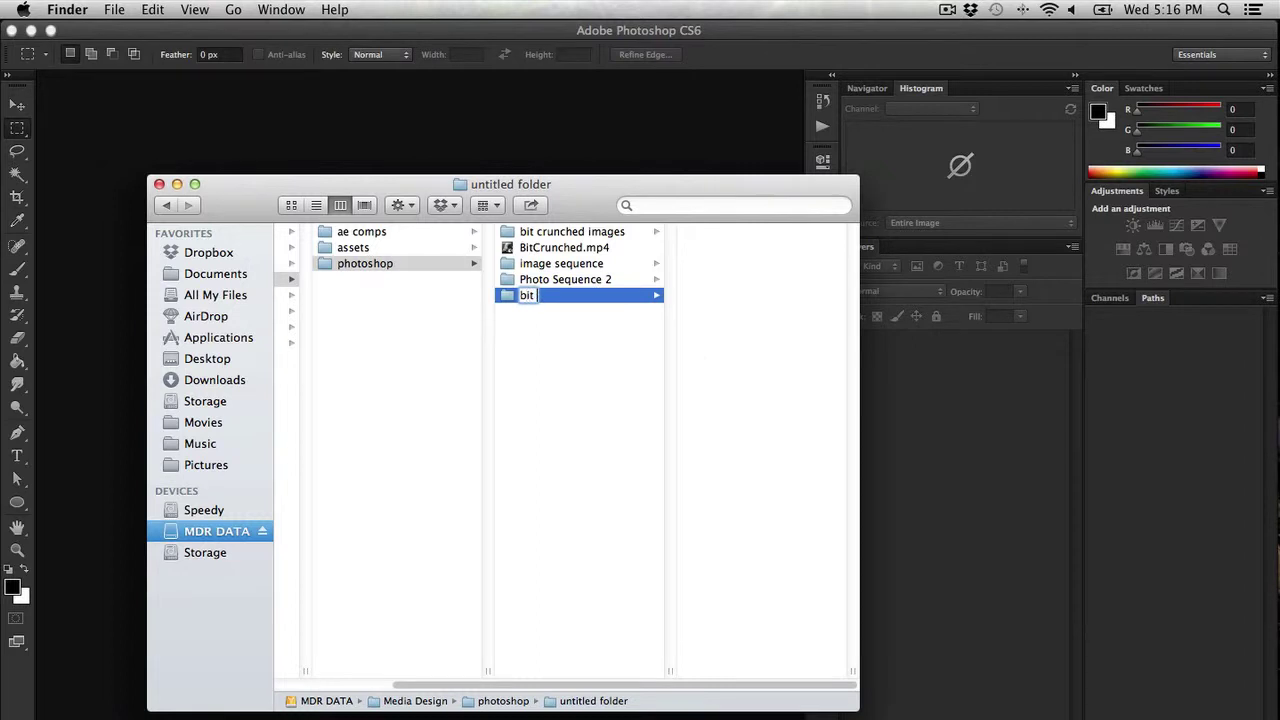
text( chrussher_2)
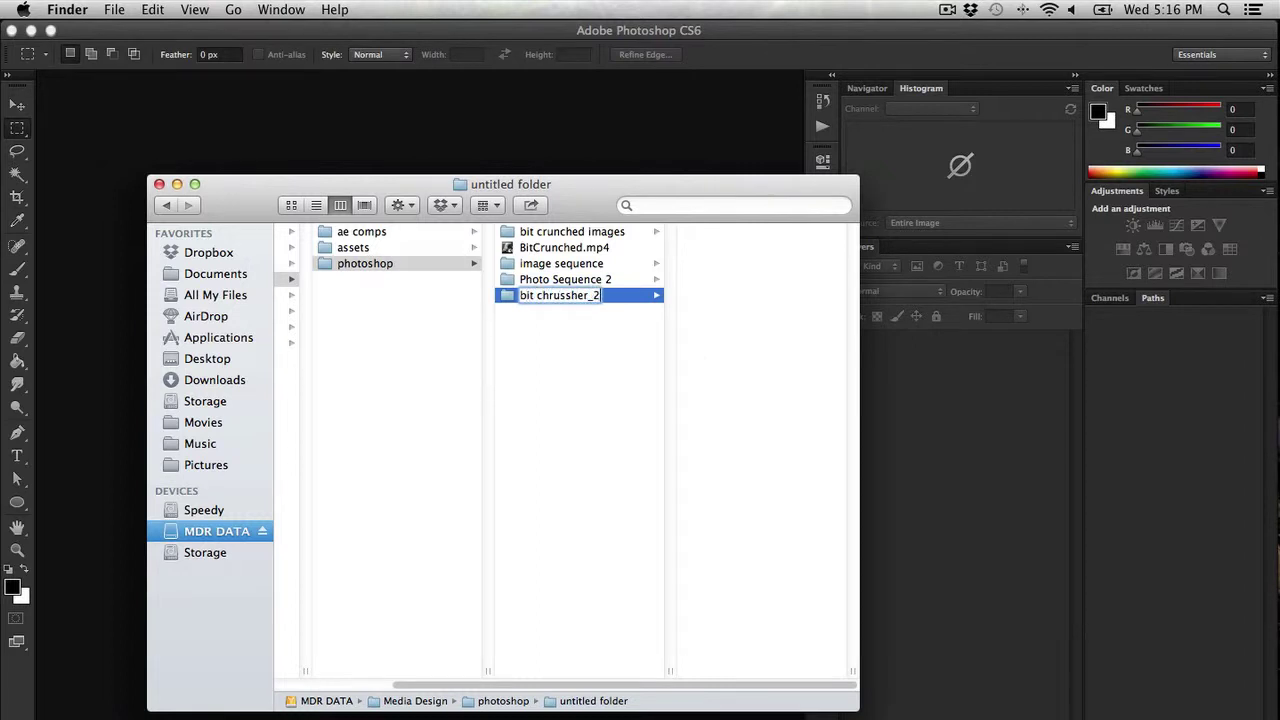
key(Return)
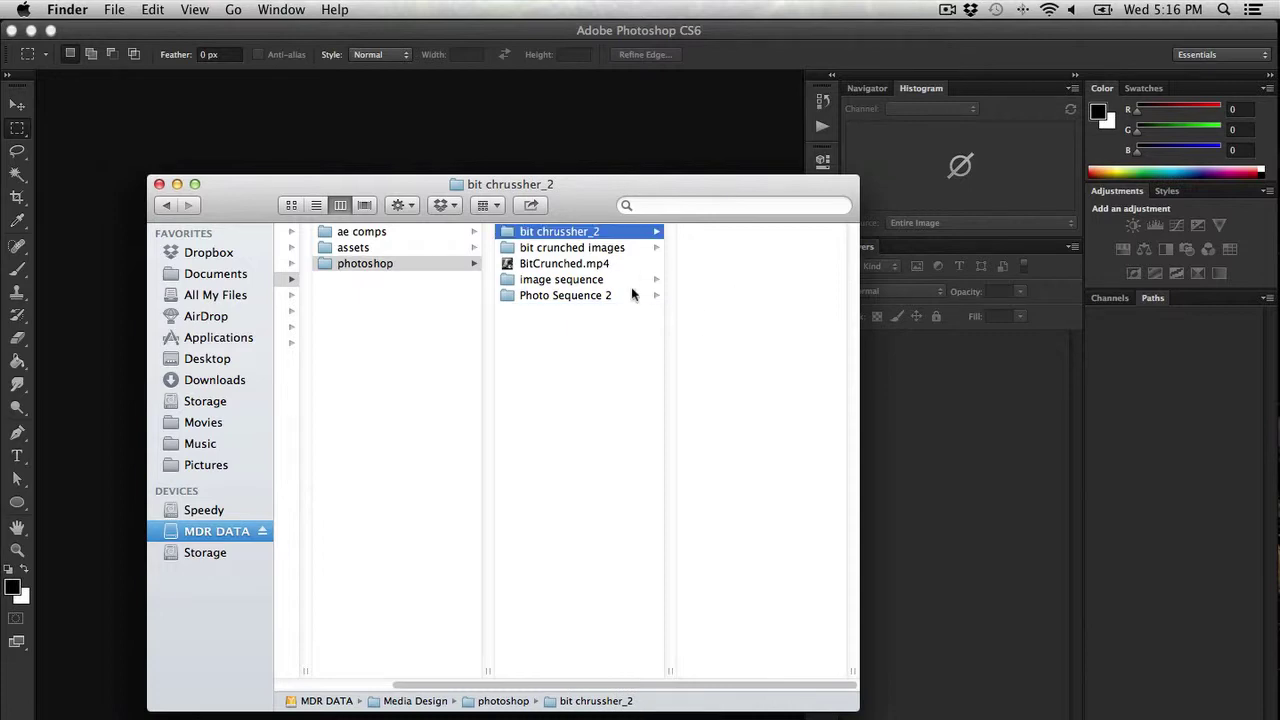
Step: Open bit crussher2_00000.jpg from Photo Sequence 2 in Adobe Photoshop CS6
click(632, 294)
click(726, 236)
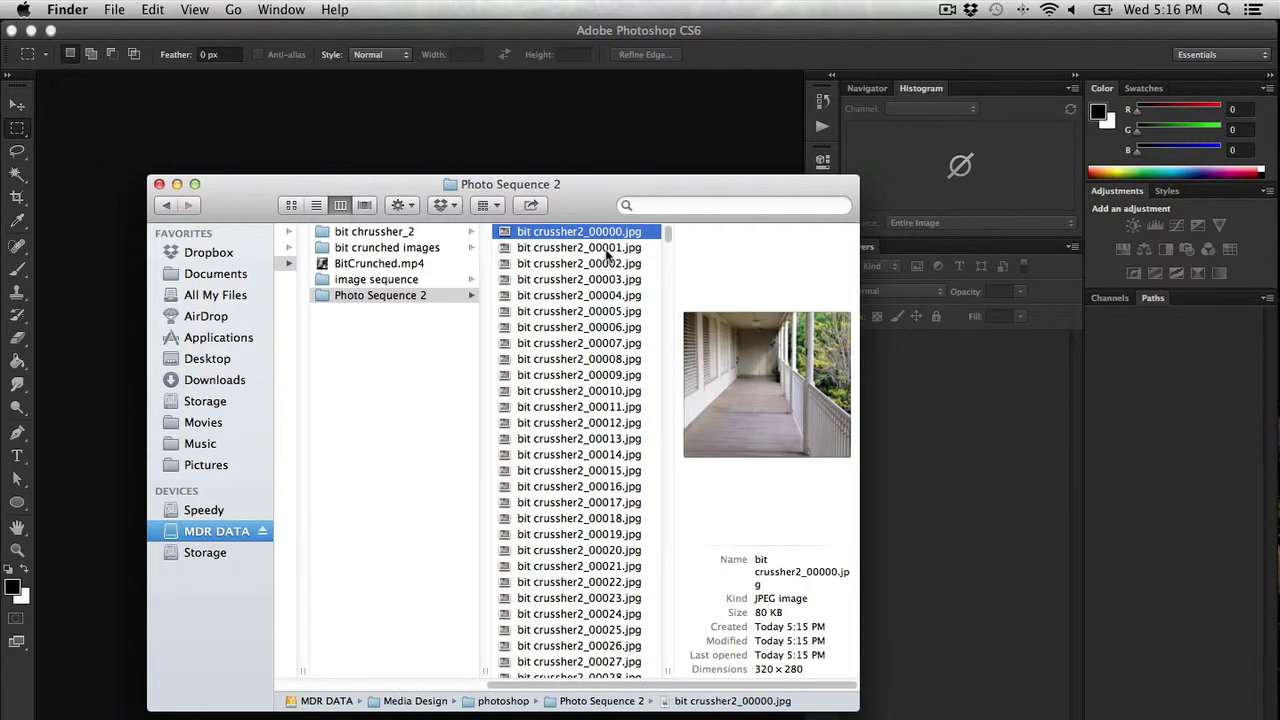
right_click(540, 233)
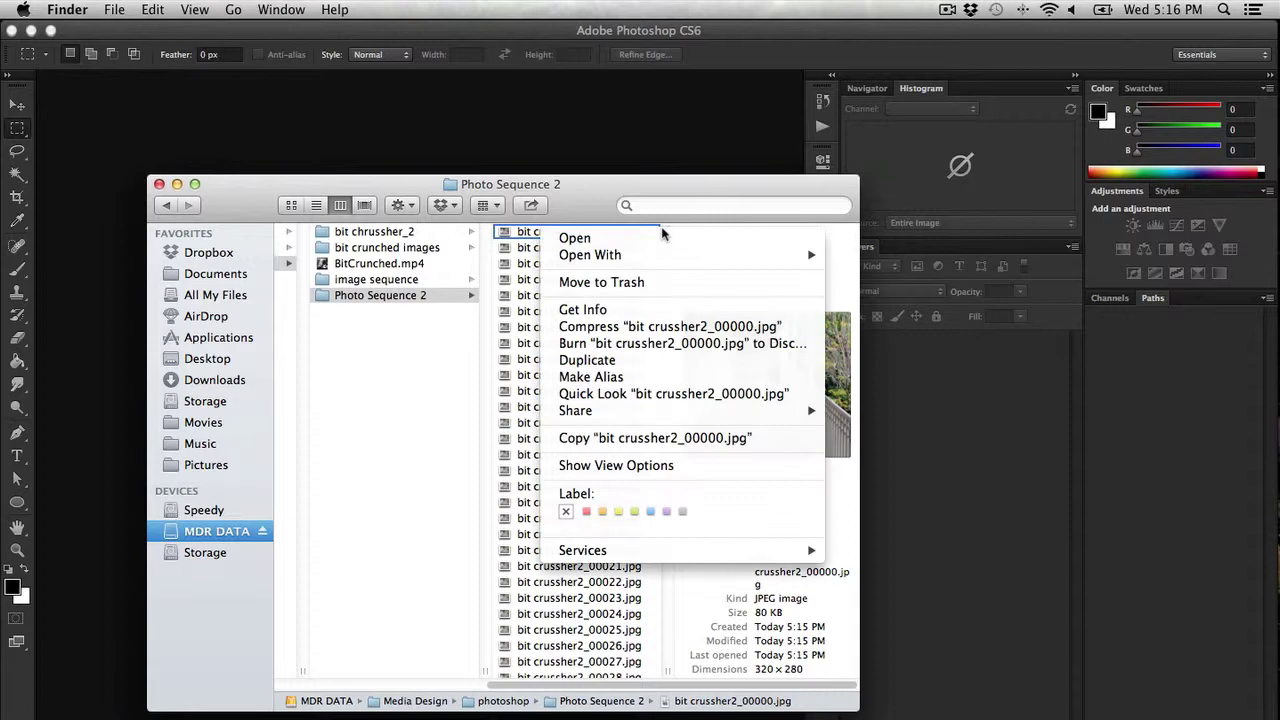
mouse_move(675, 259)
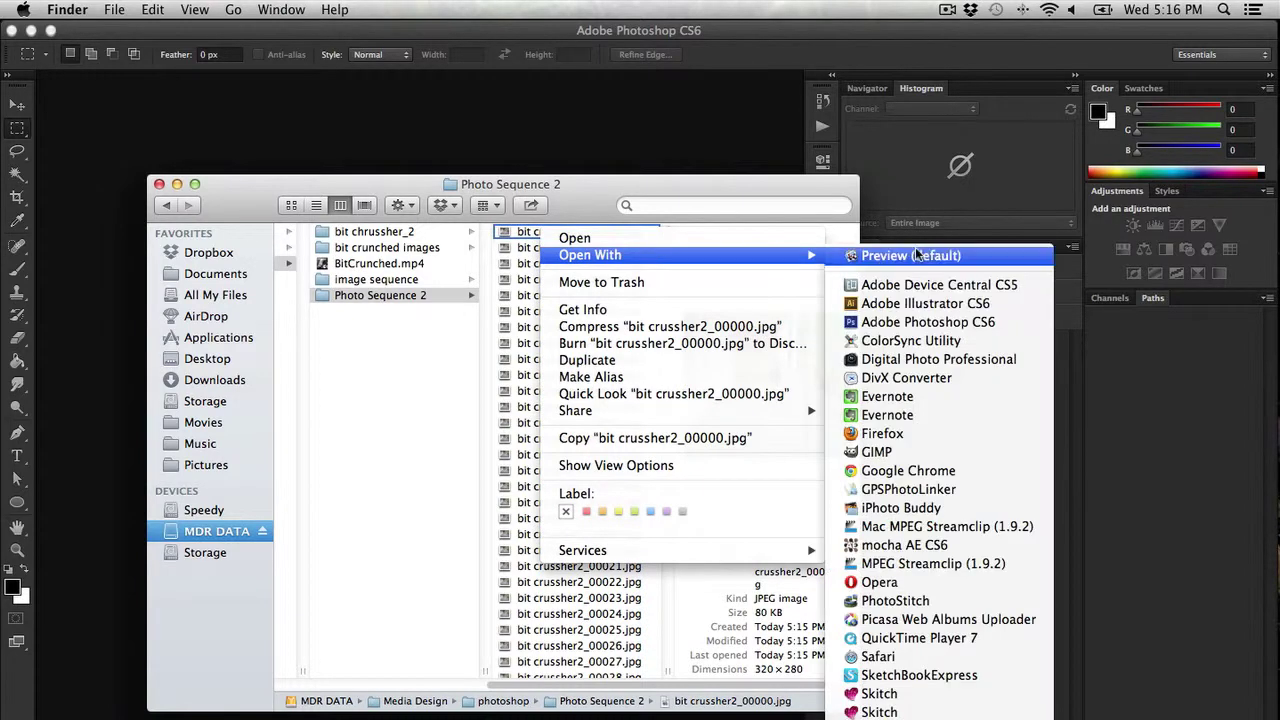
click(905, 324)
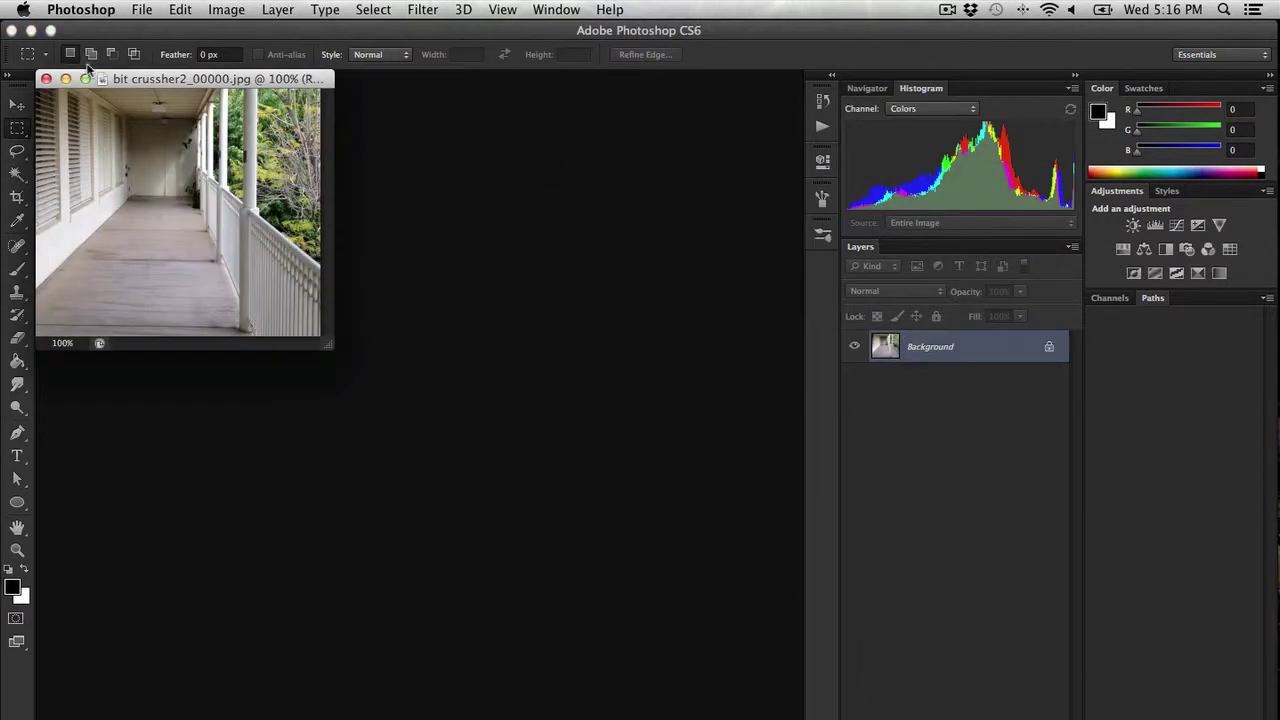
Step: Dock the image as a tab and name a new action GameBoy Look in the Actions panel
drag(161, 87, 340, 80)
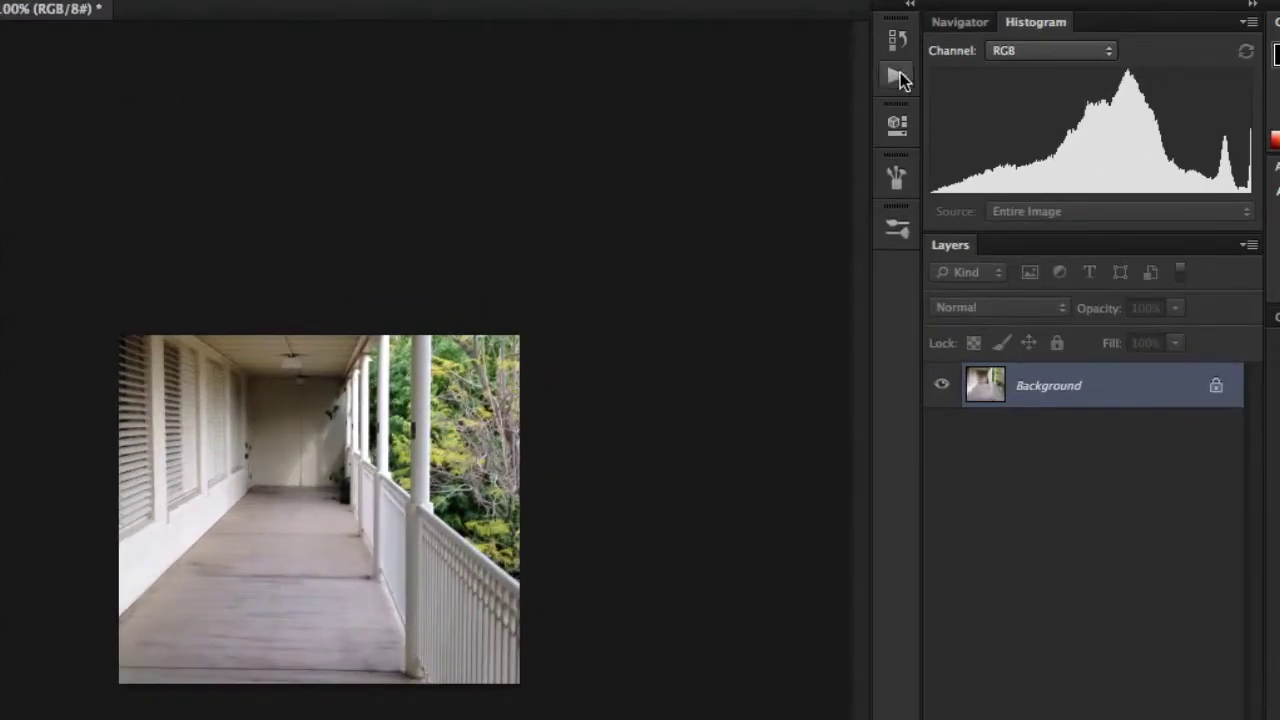
click(897, 76)
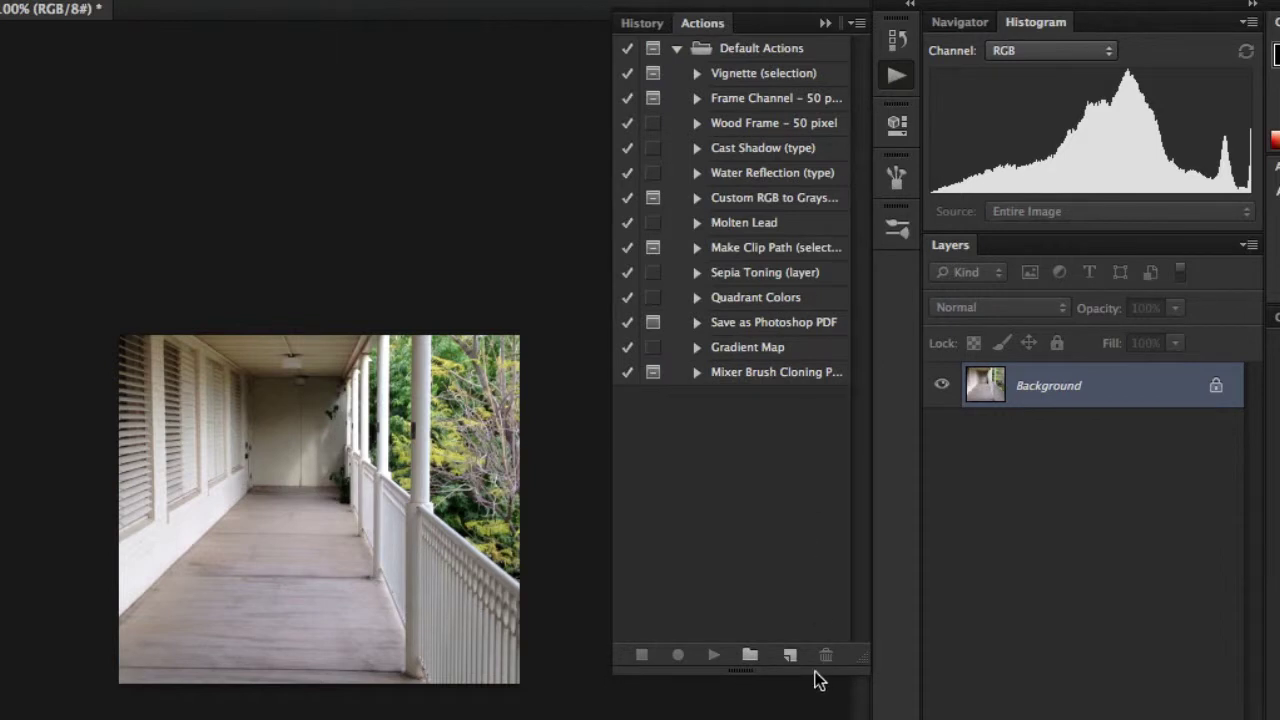
click(797, 650)
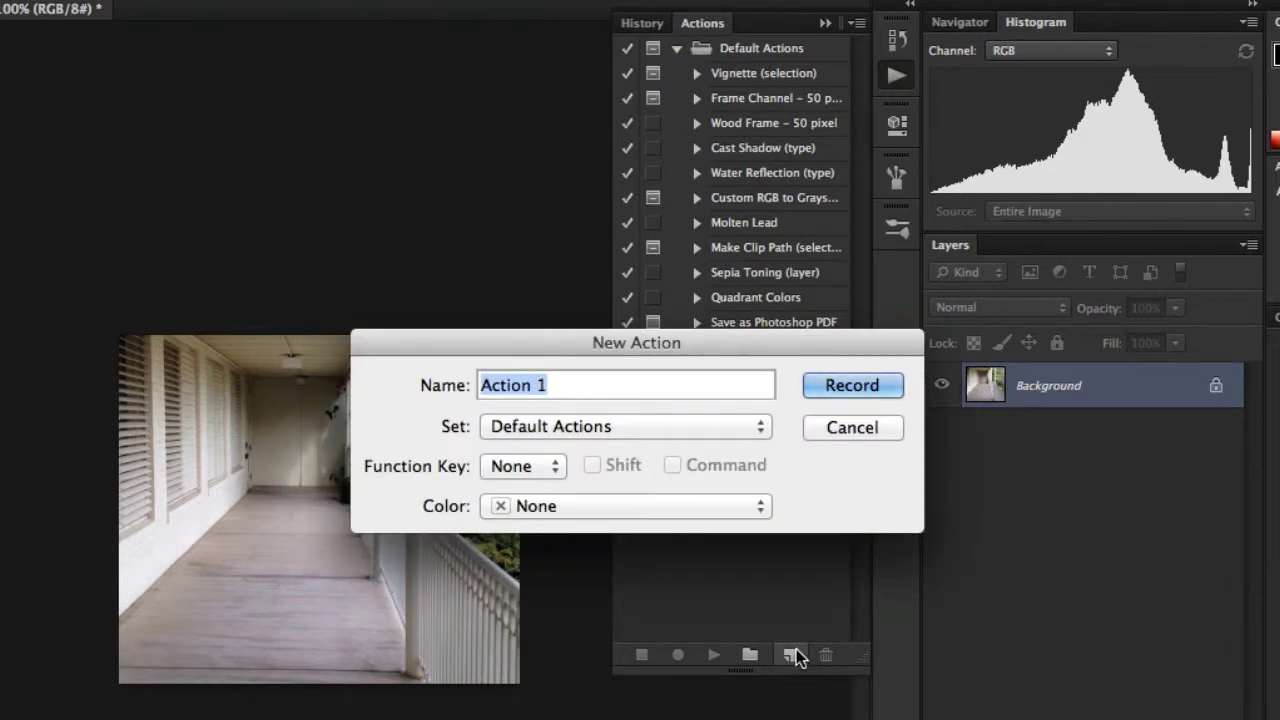
text(GameB)
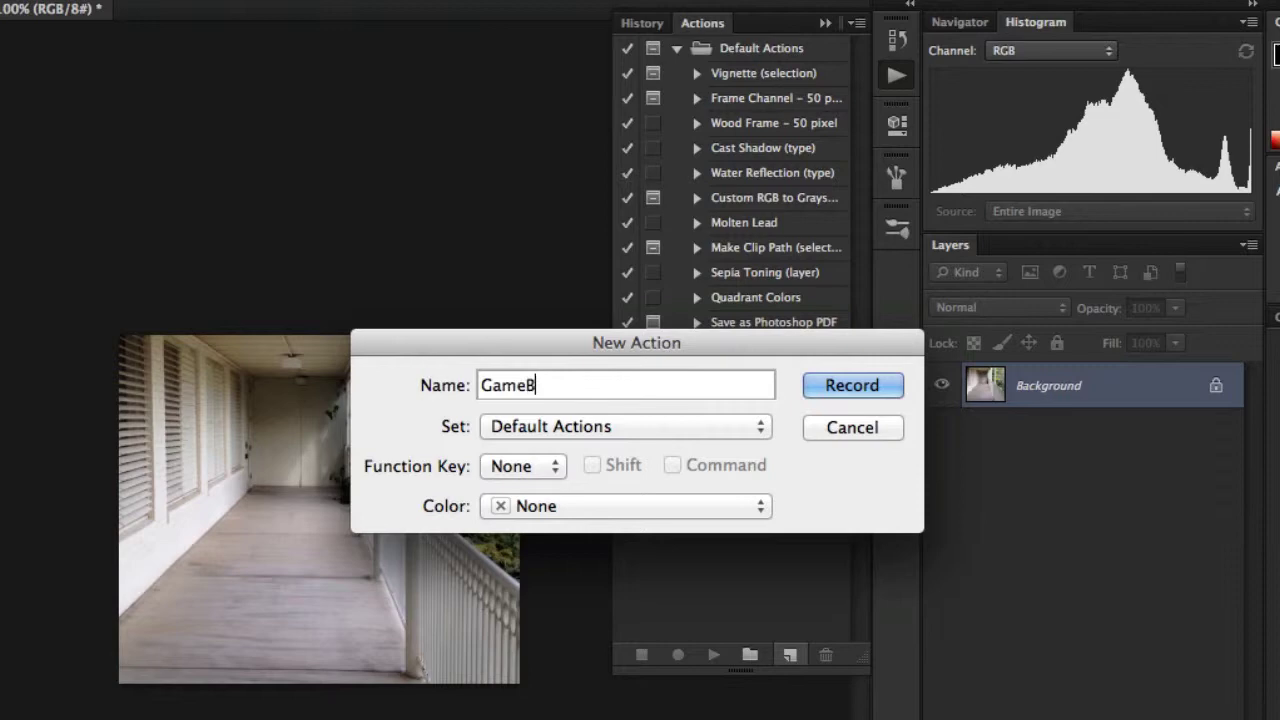
text(oy L)
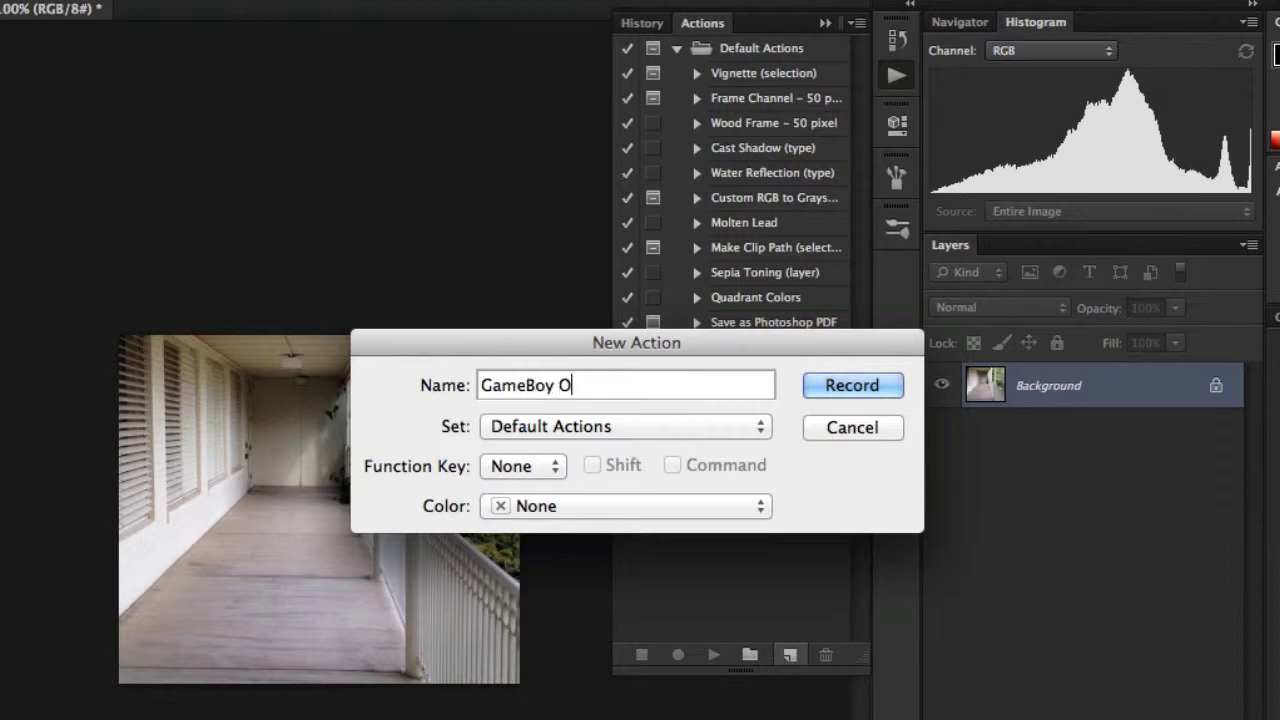
text(ook)
Step: Start recording, unlock the background as Layer 0, and convert the image to Grayscale
key(Return)
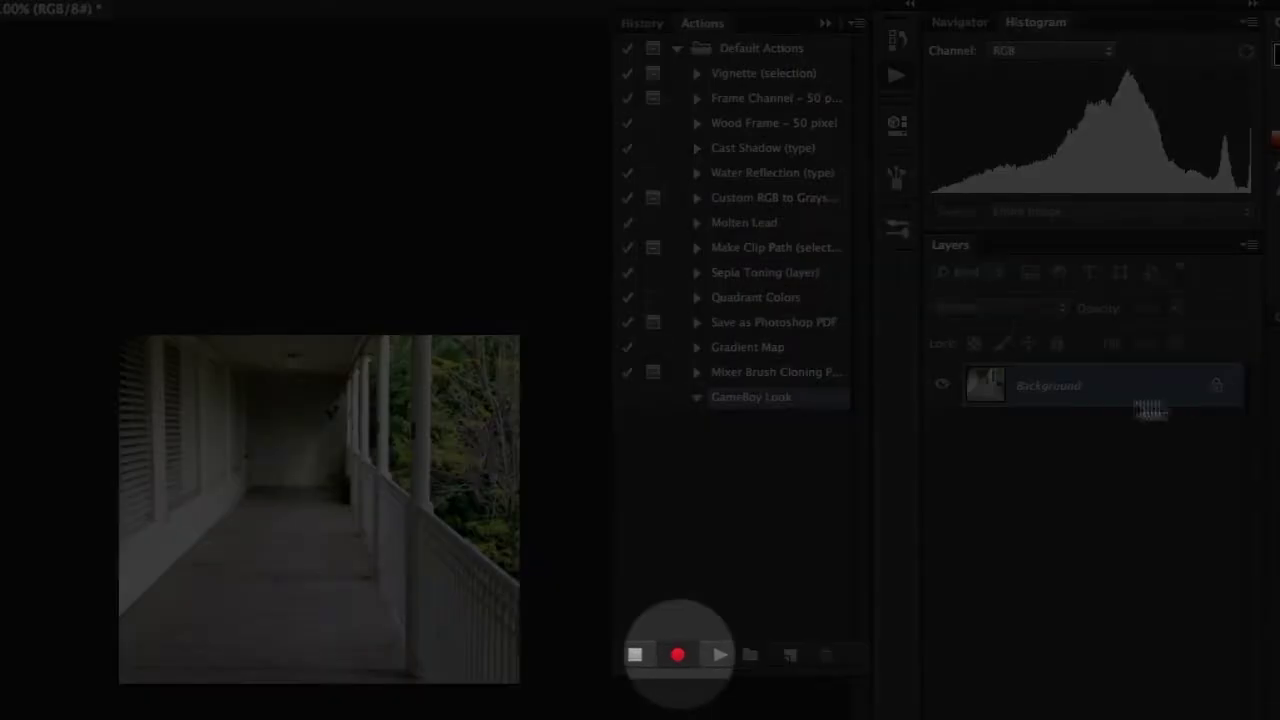
double_click(1077, 391)
key(Return)
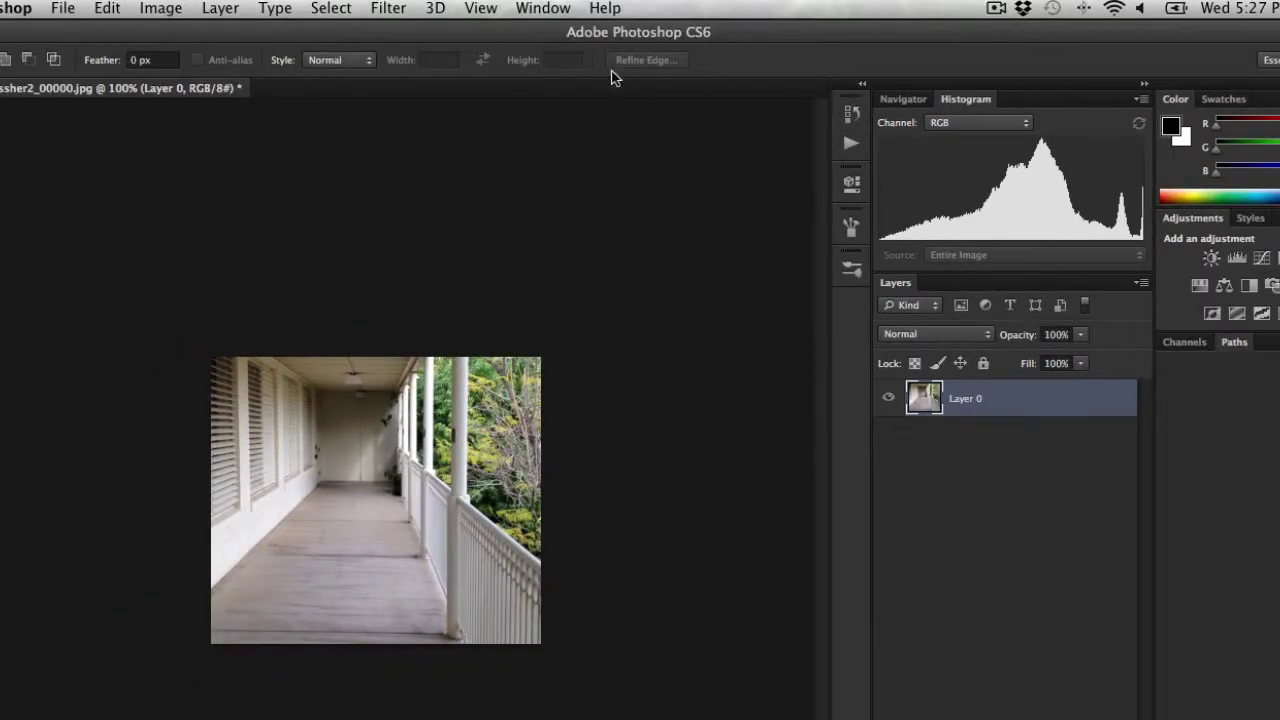
click(608, 8)
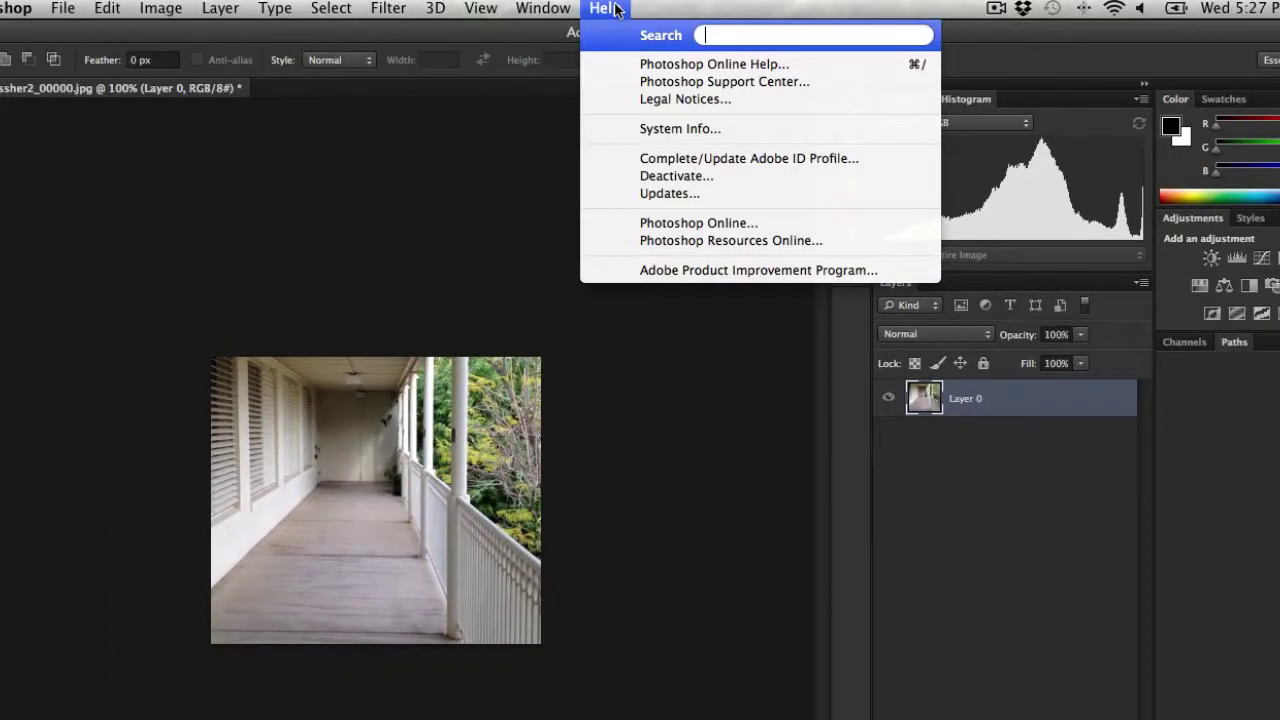
text(mode)
key(Down)
key(Down)
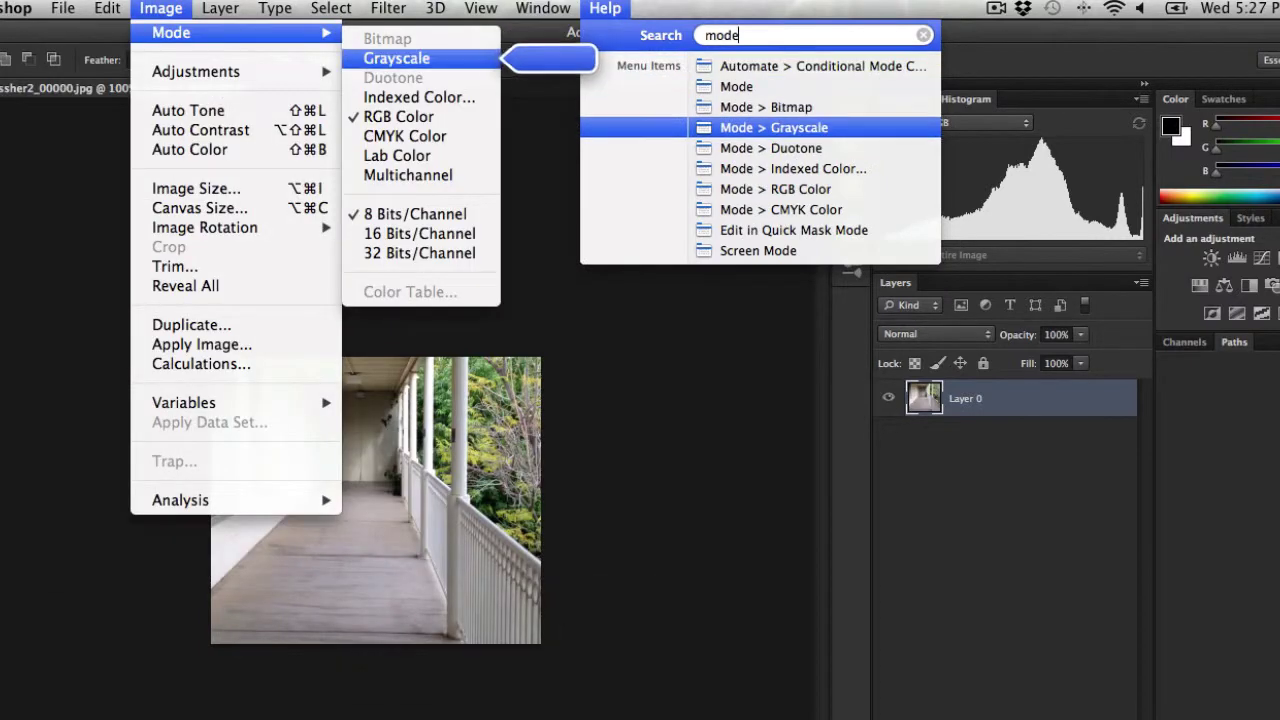
key(Return)
key(Return)
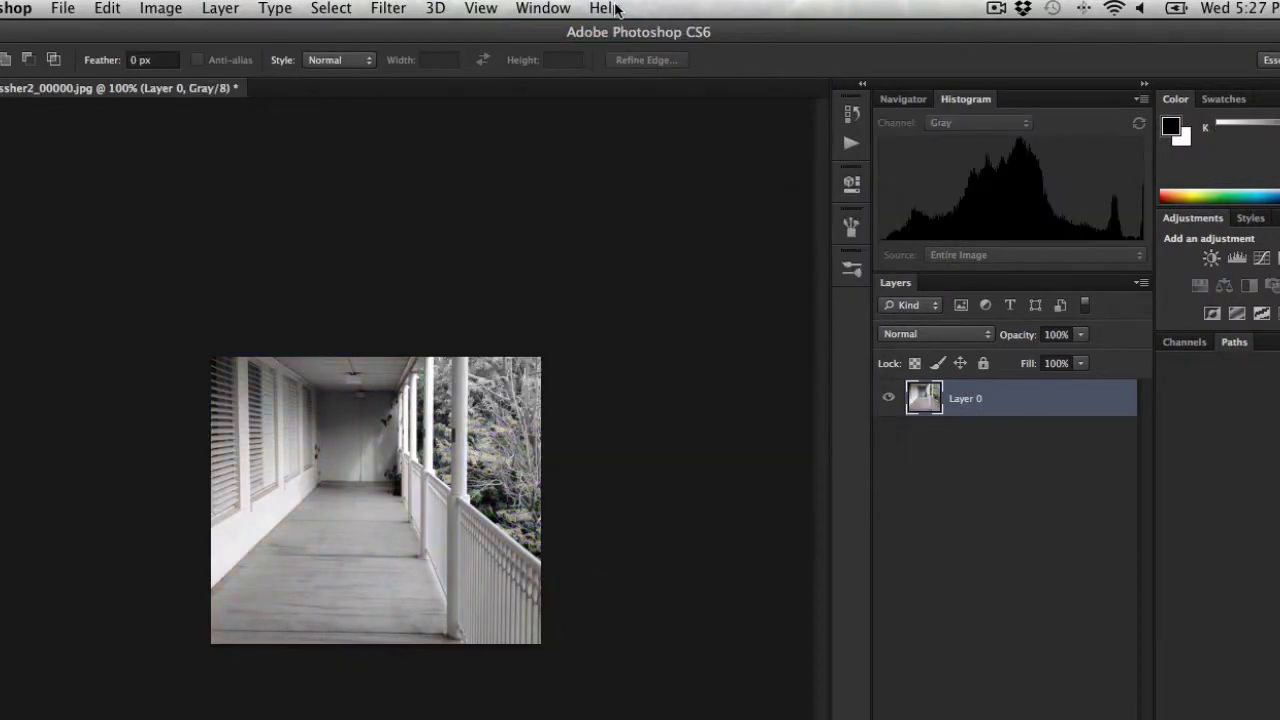
Step: Apply Levels with input values 27, about 0.85 and 200
key(super+l)
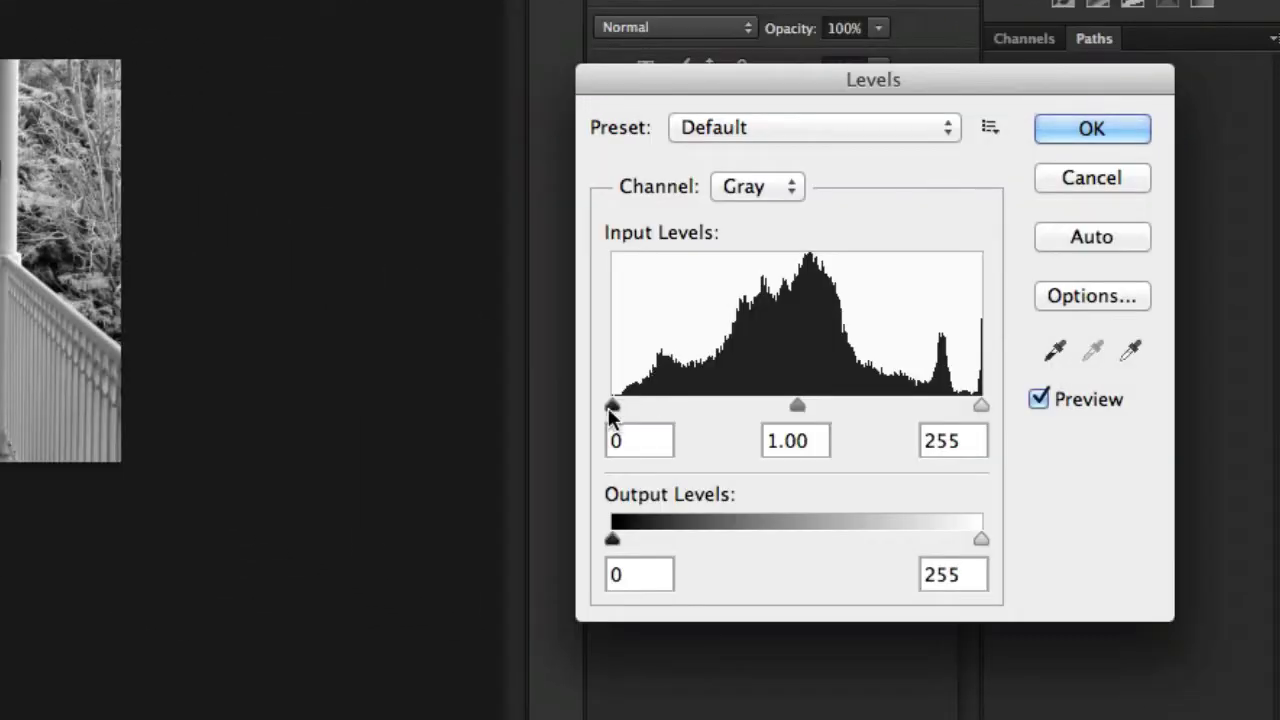
drag(633, 421, 671, 426)
drag(980, 405, 902, 405)
drag(779, 404, 791, 404)
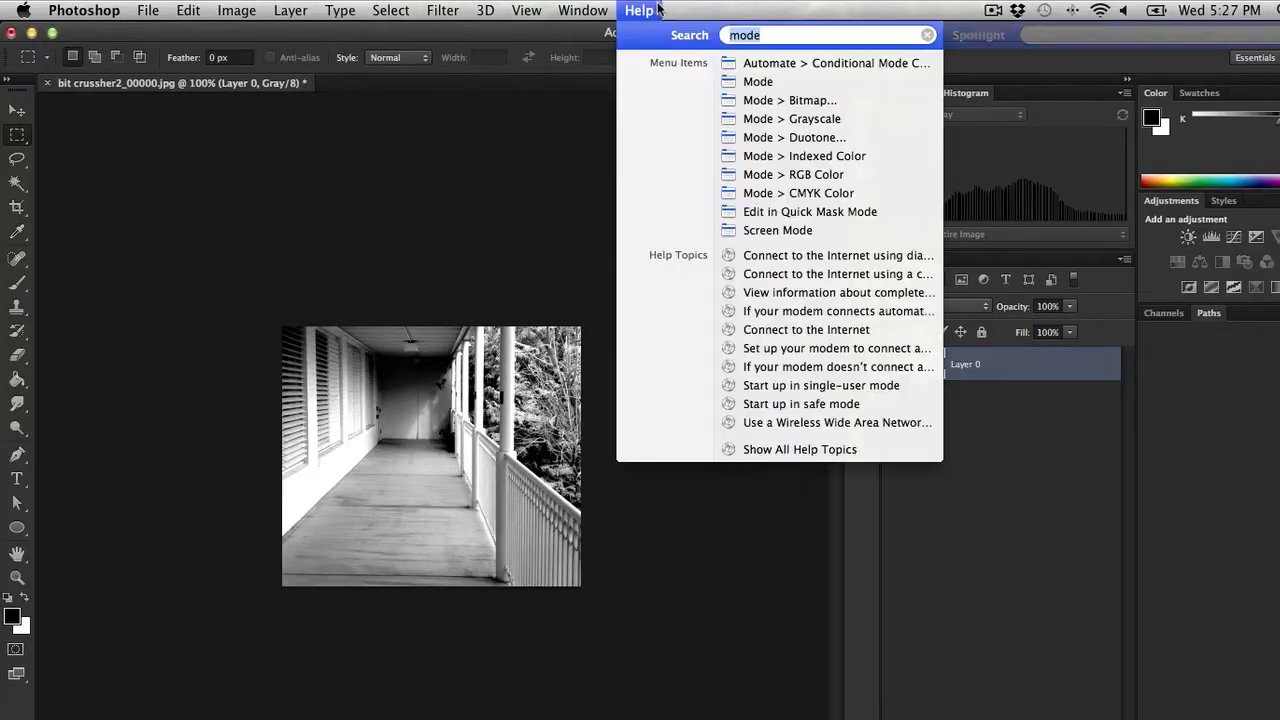
Step: Apply the Mezzotint filter with type Short Lines
text(mezz)
key(Down)
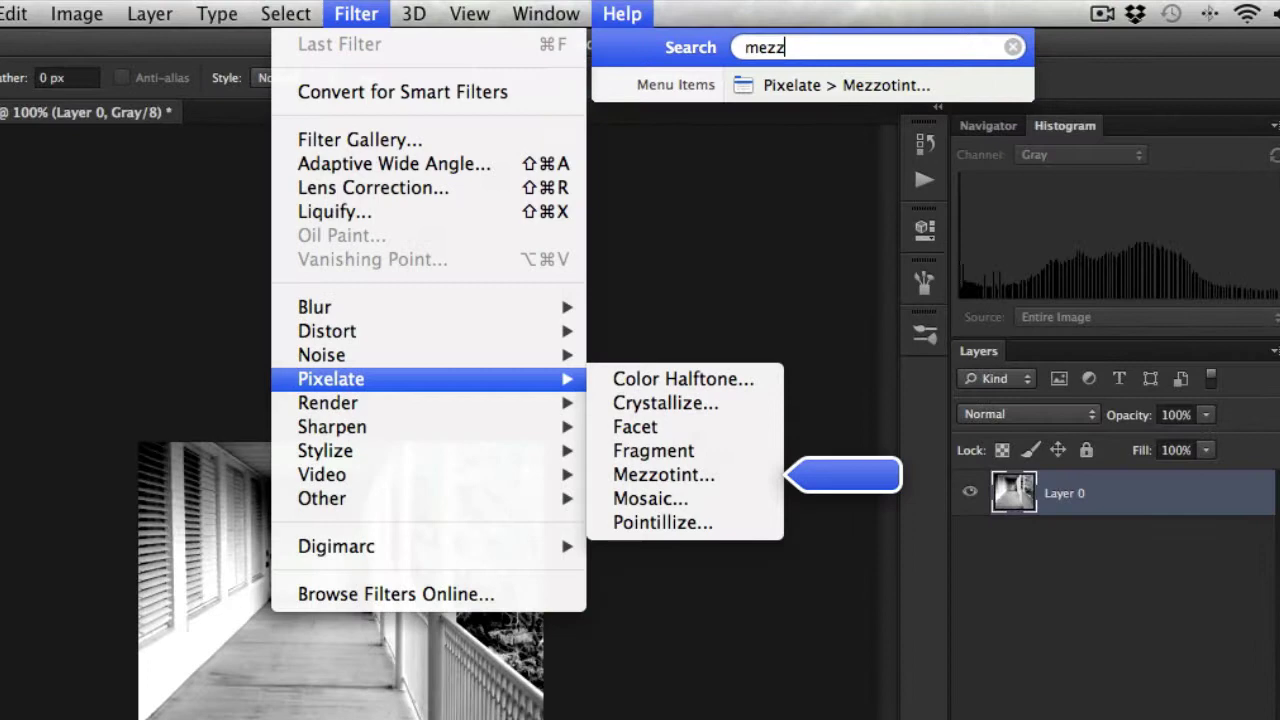
key(Return)
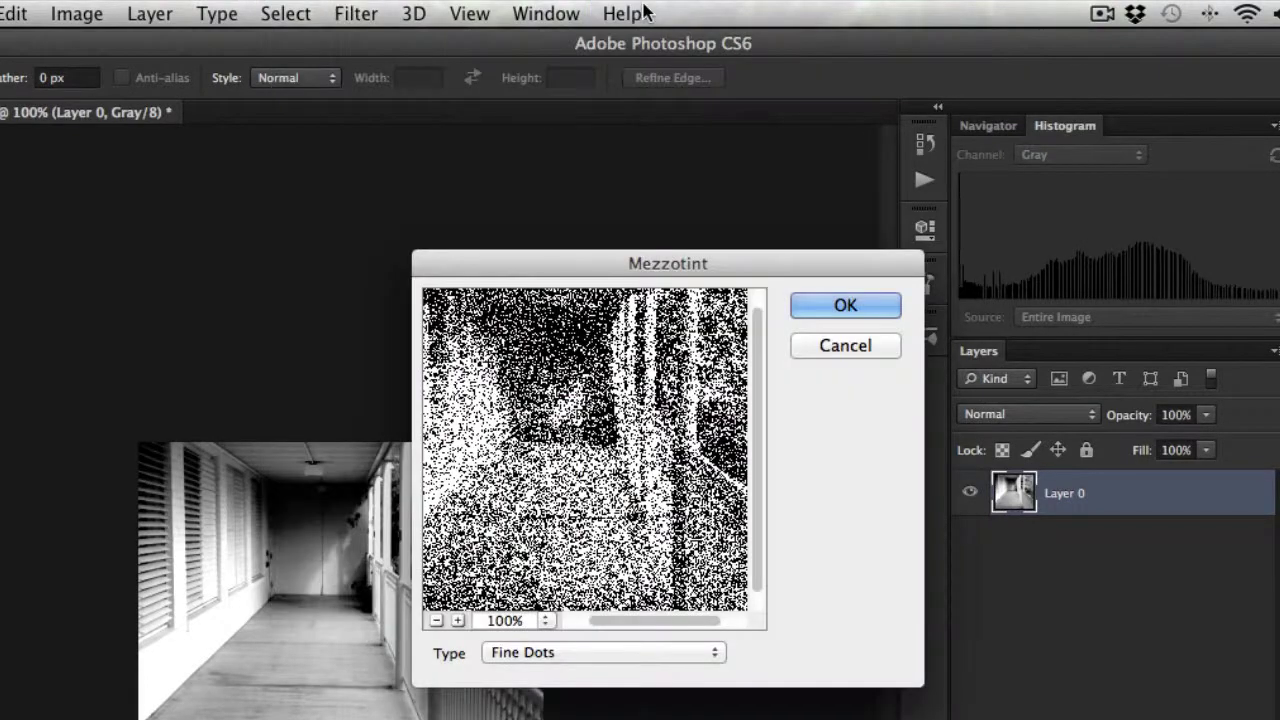
click(520, 652)
click(530, 718)
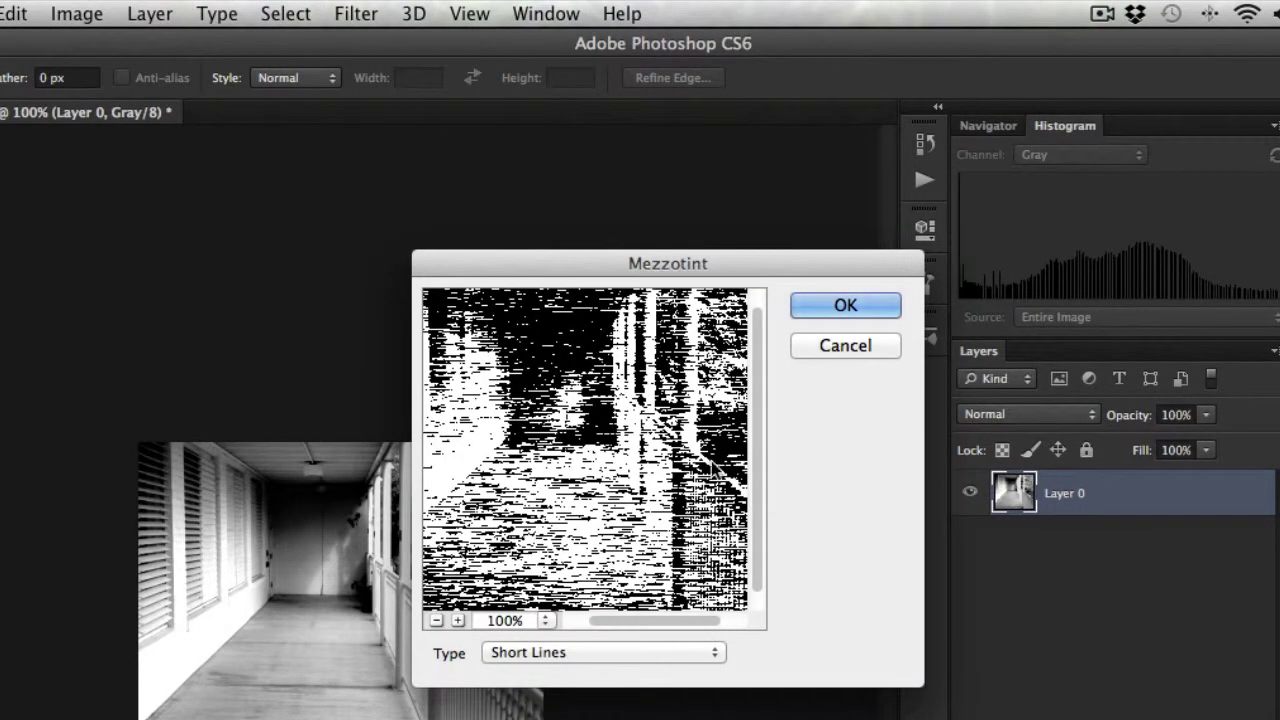
click(845, 306)
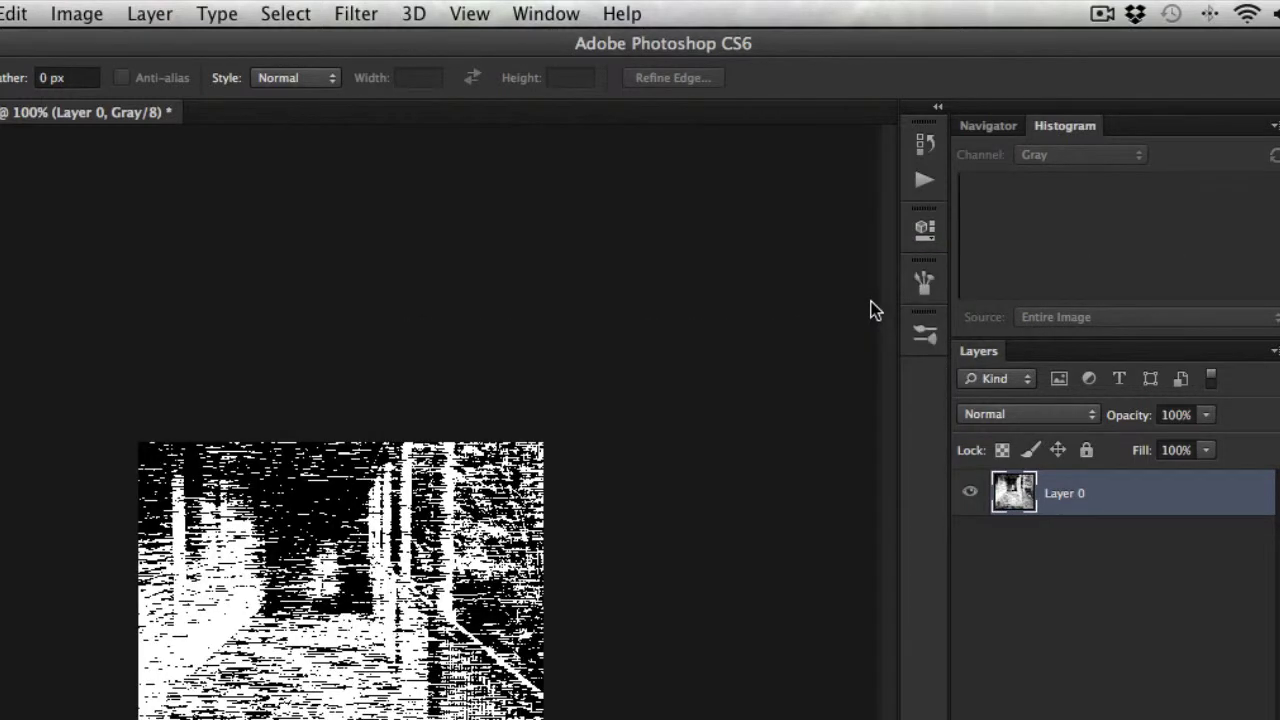
Step: Apply the Mosaic filter with a cell size of 2
click(617, 12)
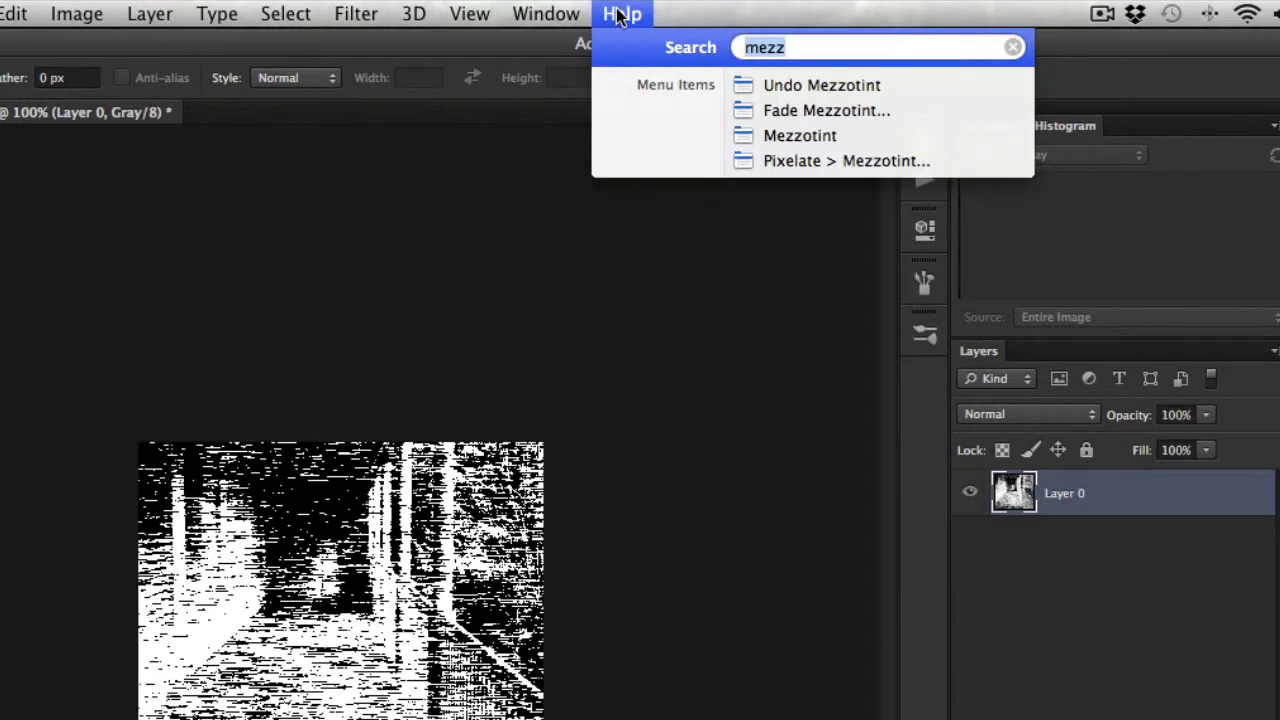
text(mos)
key(Return)
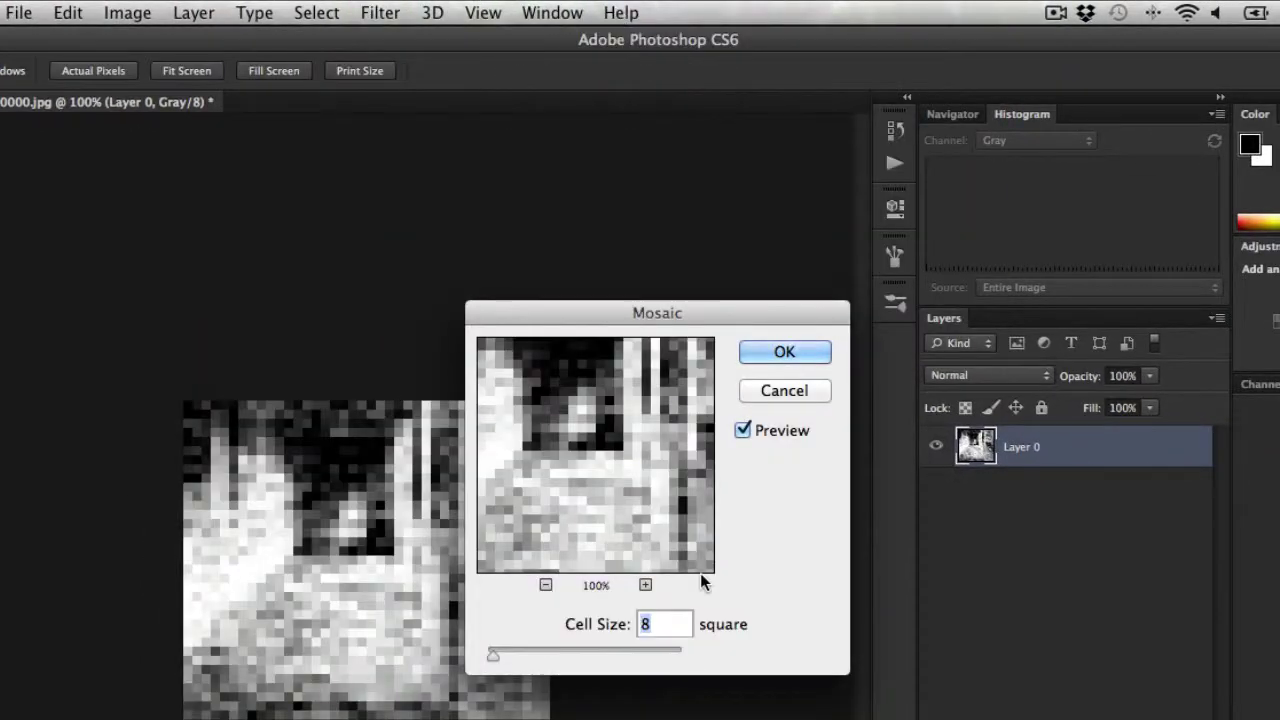
text(2)
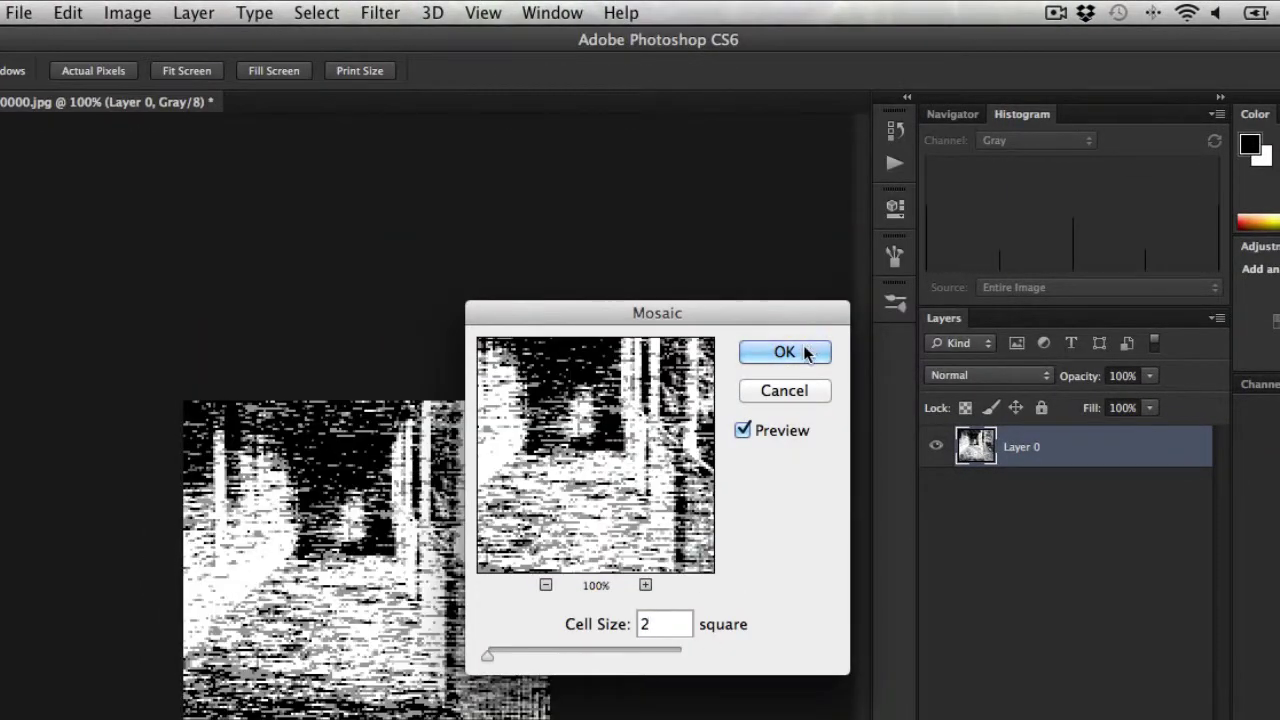
click(806, 352)
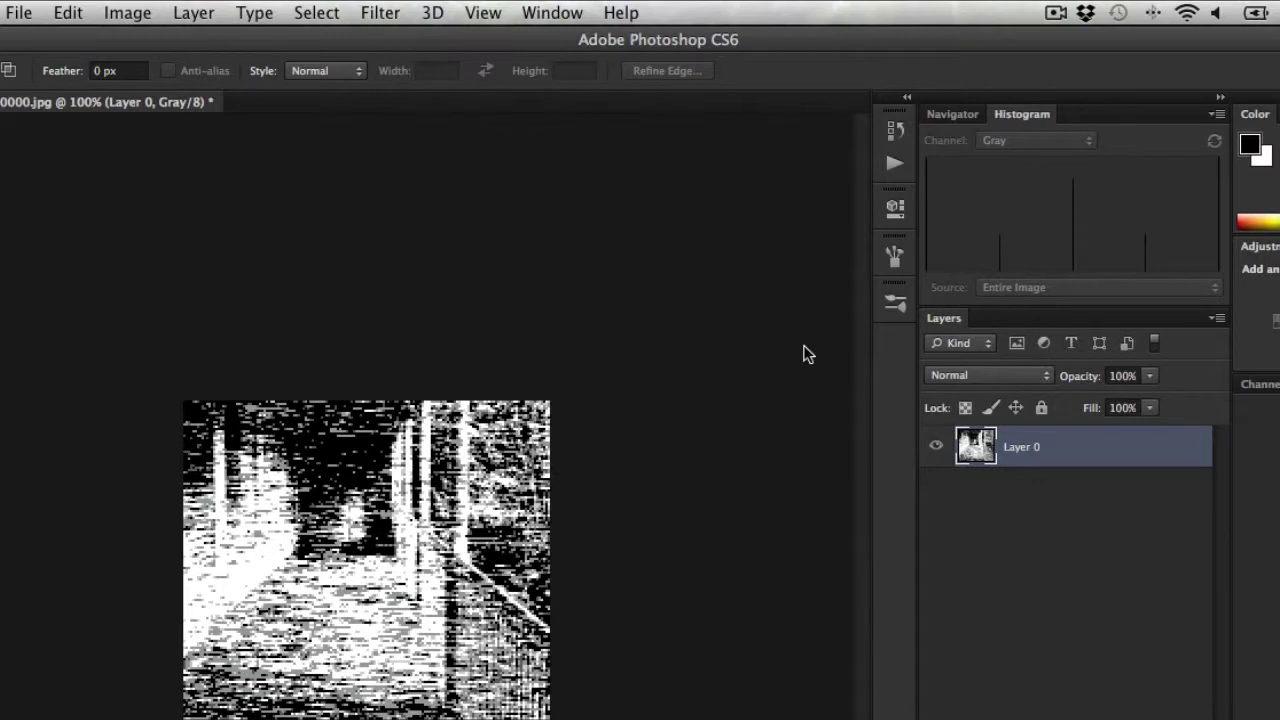
Step: Save the frame as bit crussher2_00000.jpg, a quality-12 JPEG, in the bit chrusher_2 folder
key(super+shift+s)
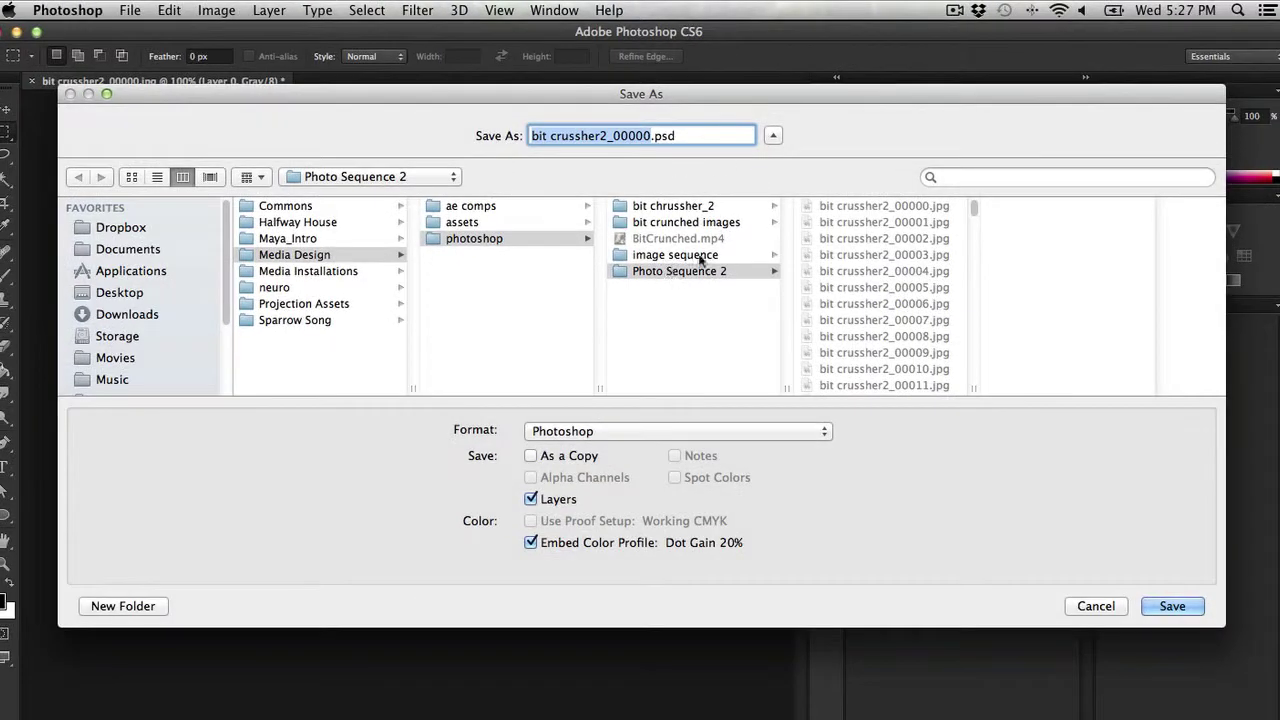
click(700, 256)
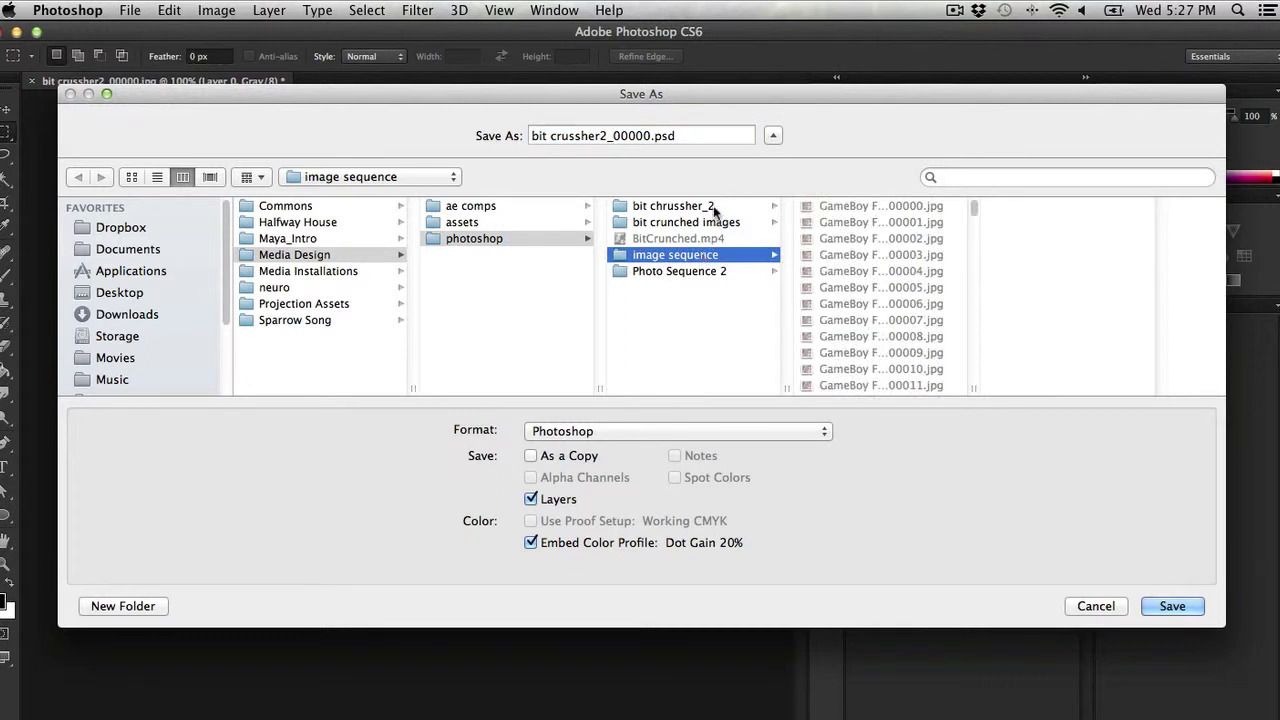
click(716, 208)
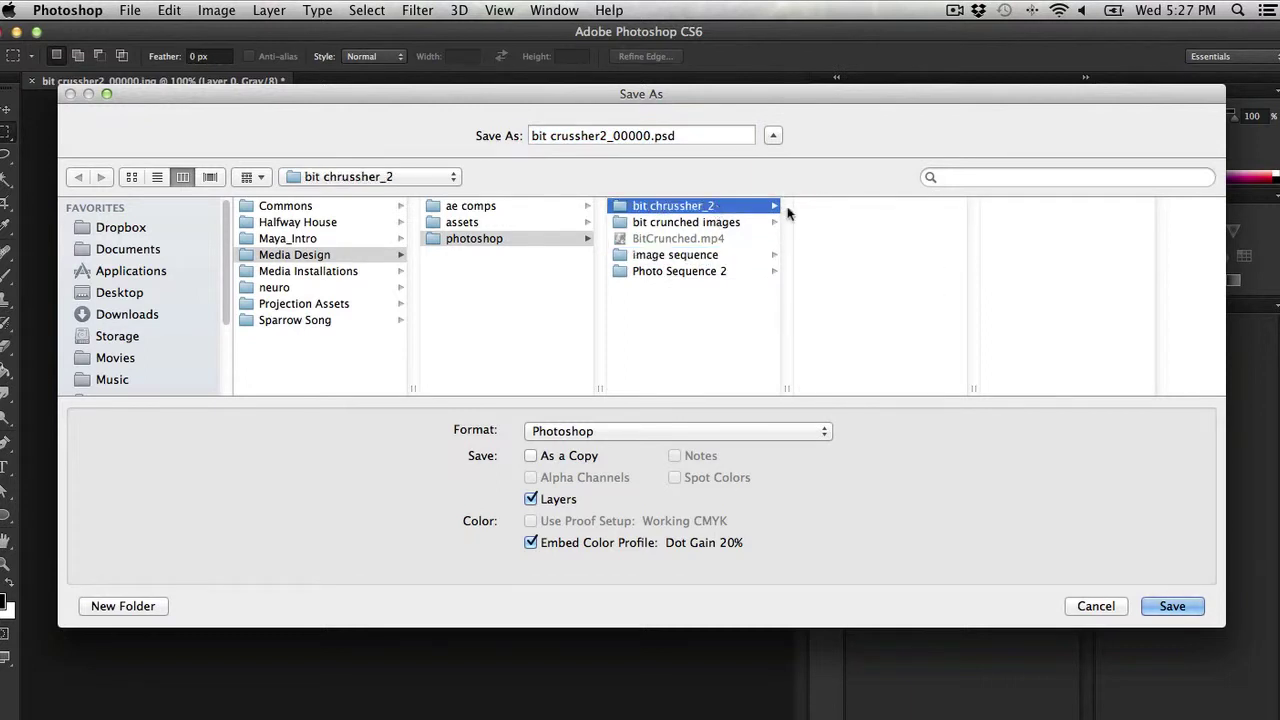
click(725, 432)
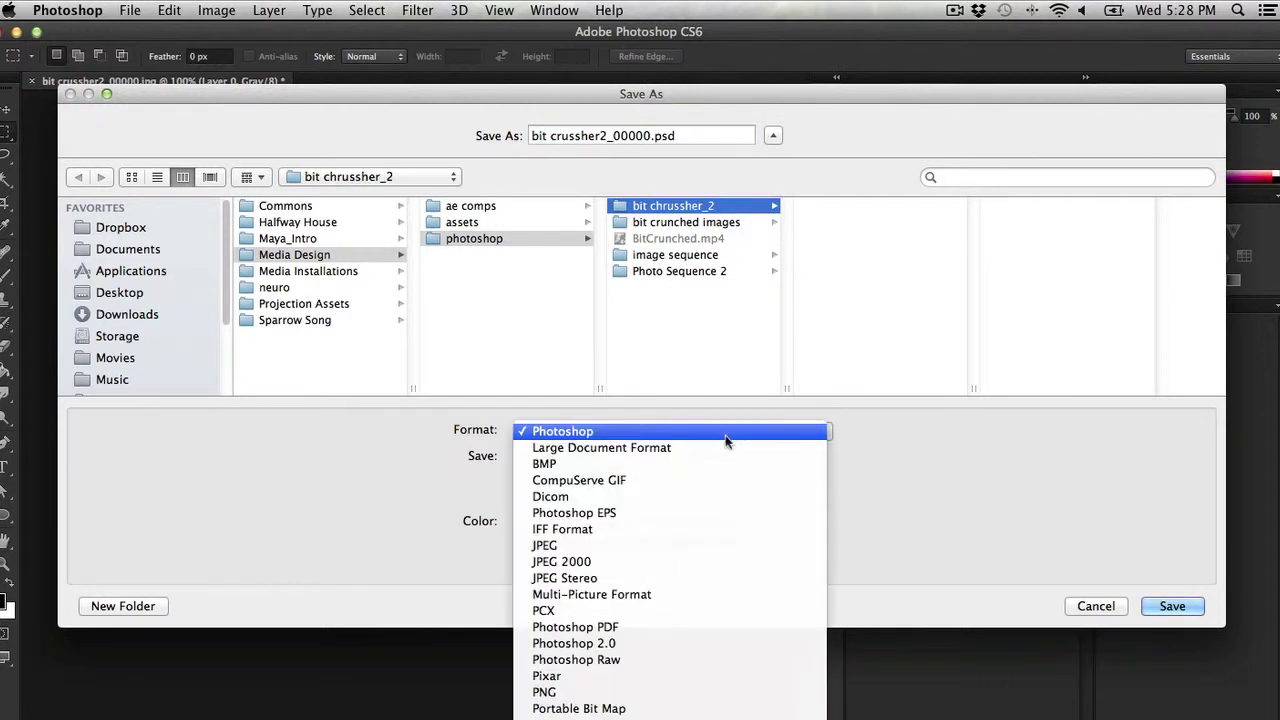
click(690, 545)
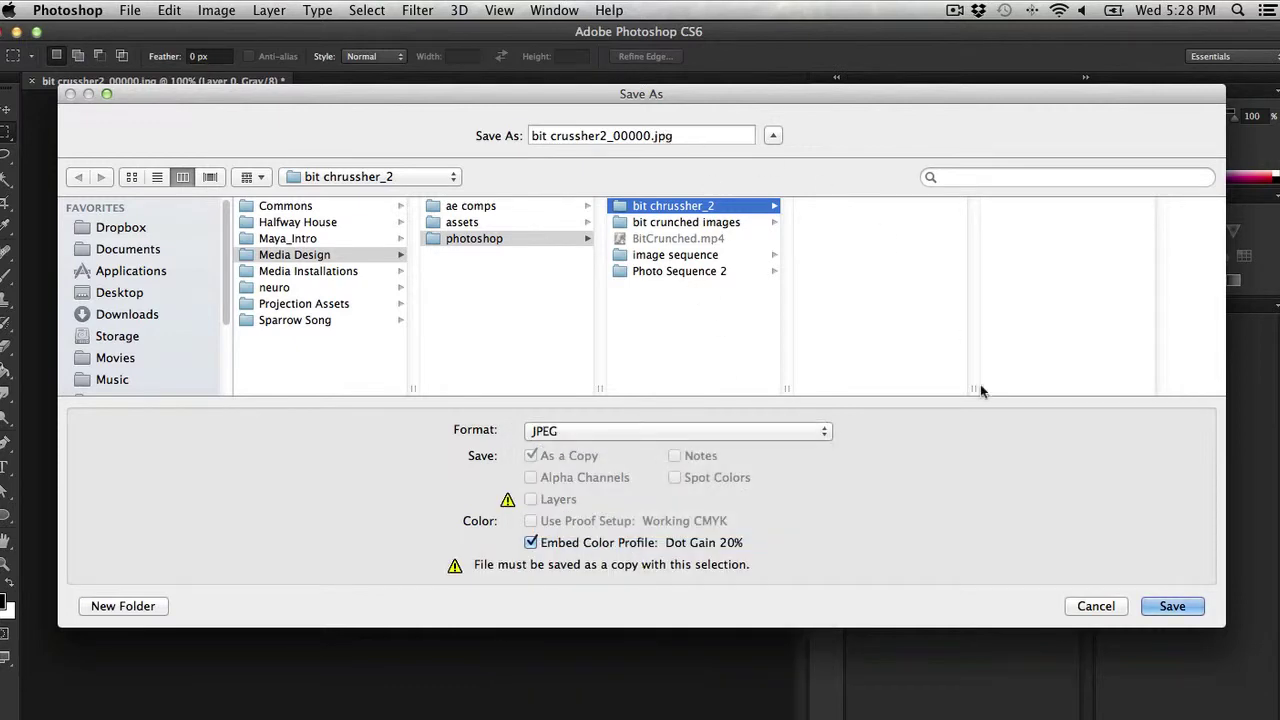
click(1170, 610)
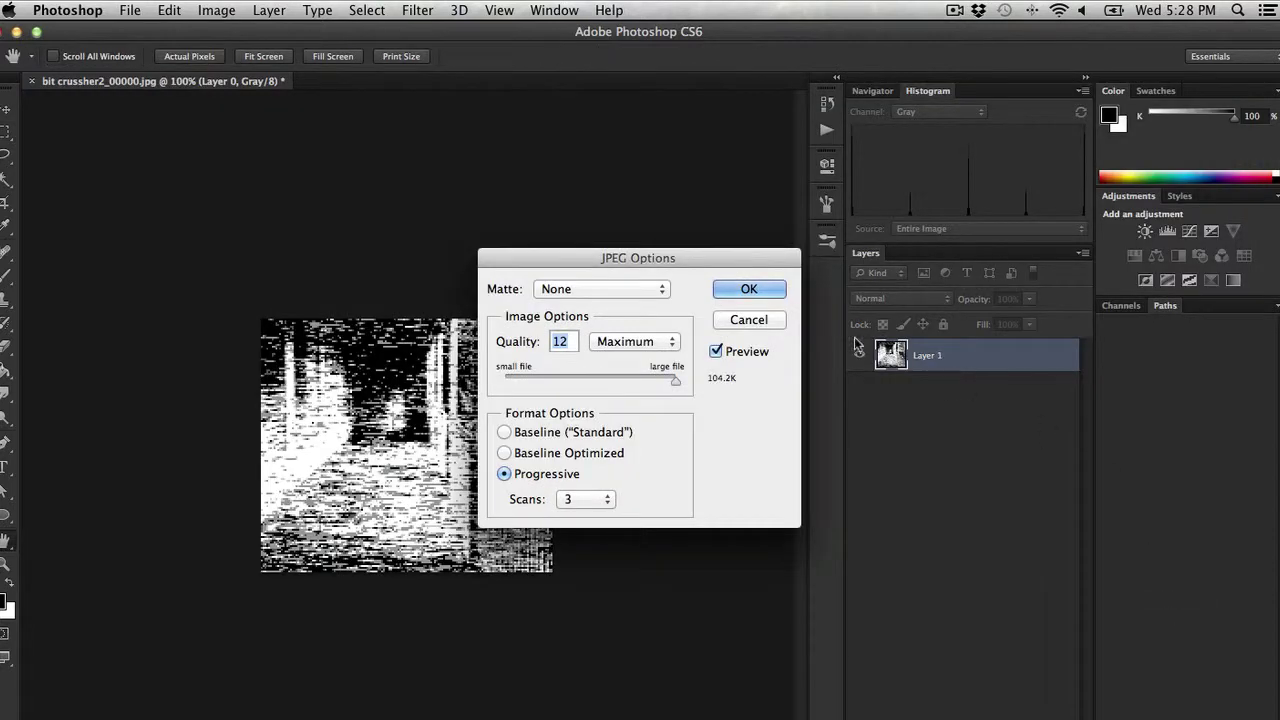
click(761, 290)
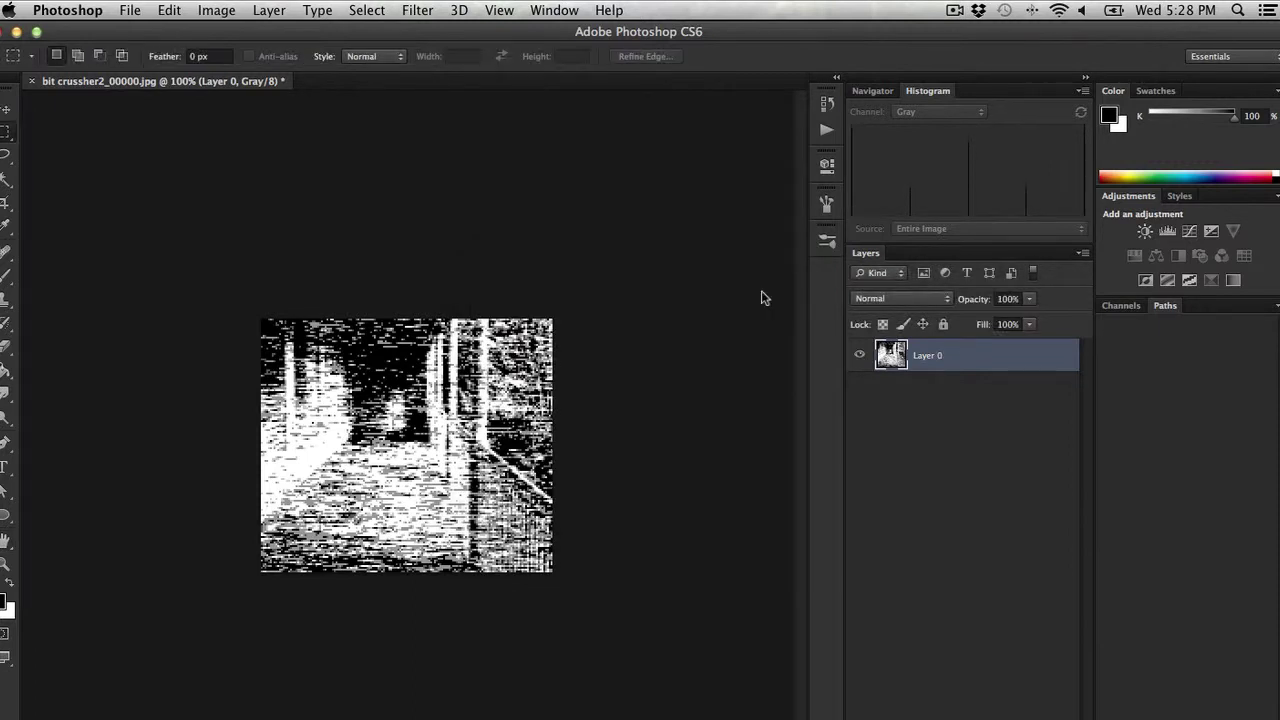
Step: Close the frame without re-saving and show the GameBoy Look action's recorded steps
key(super+w)
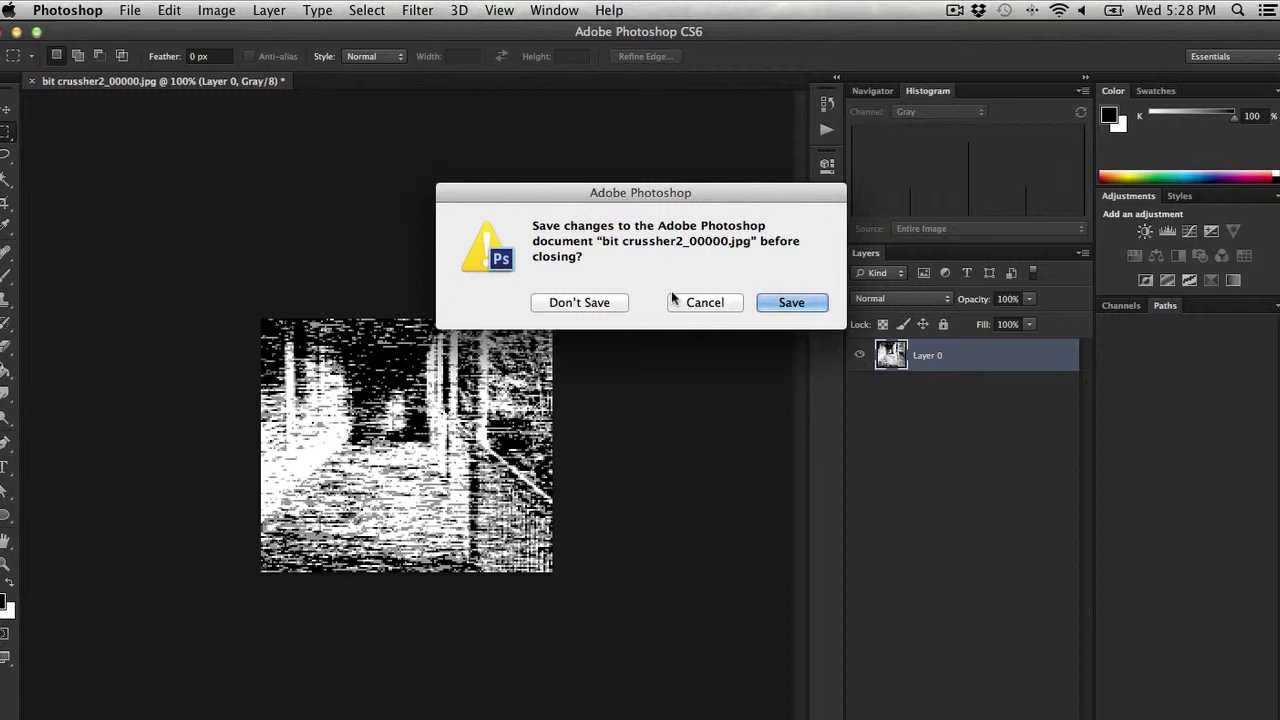
click(589, 304)
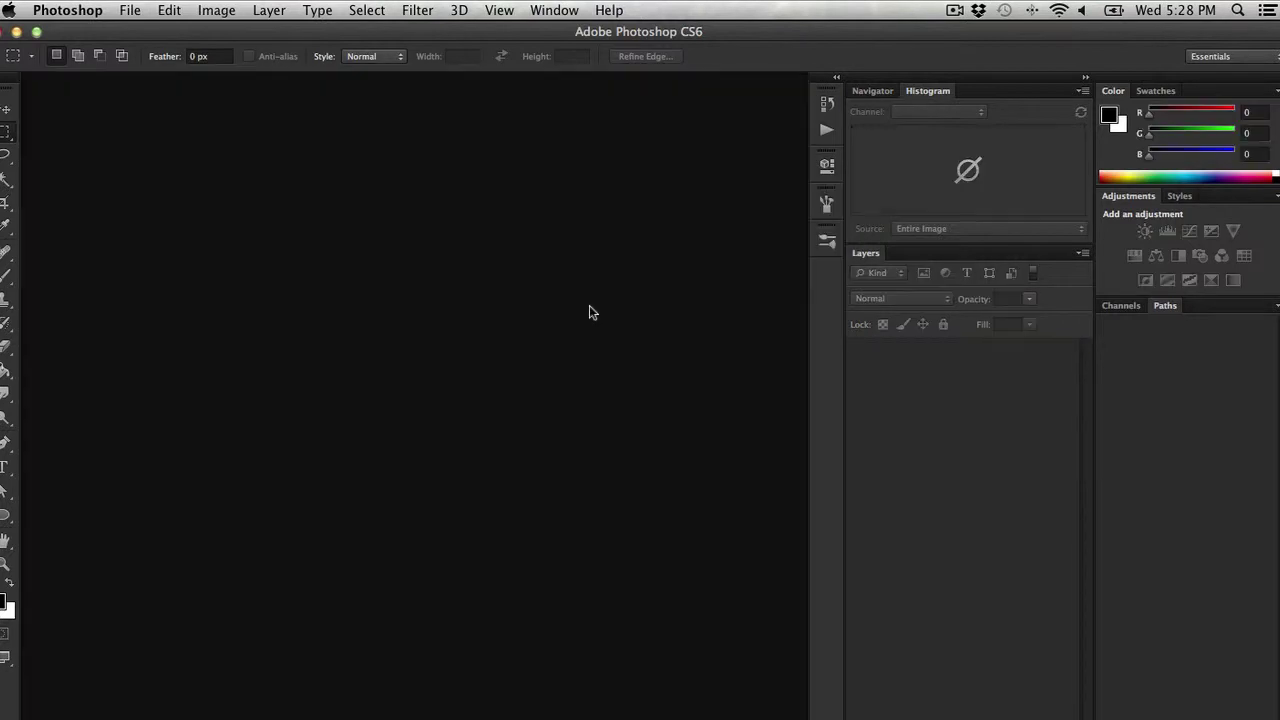
click(826, 129)
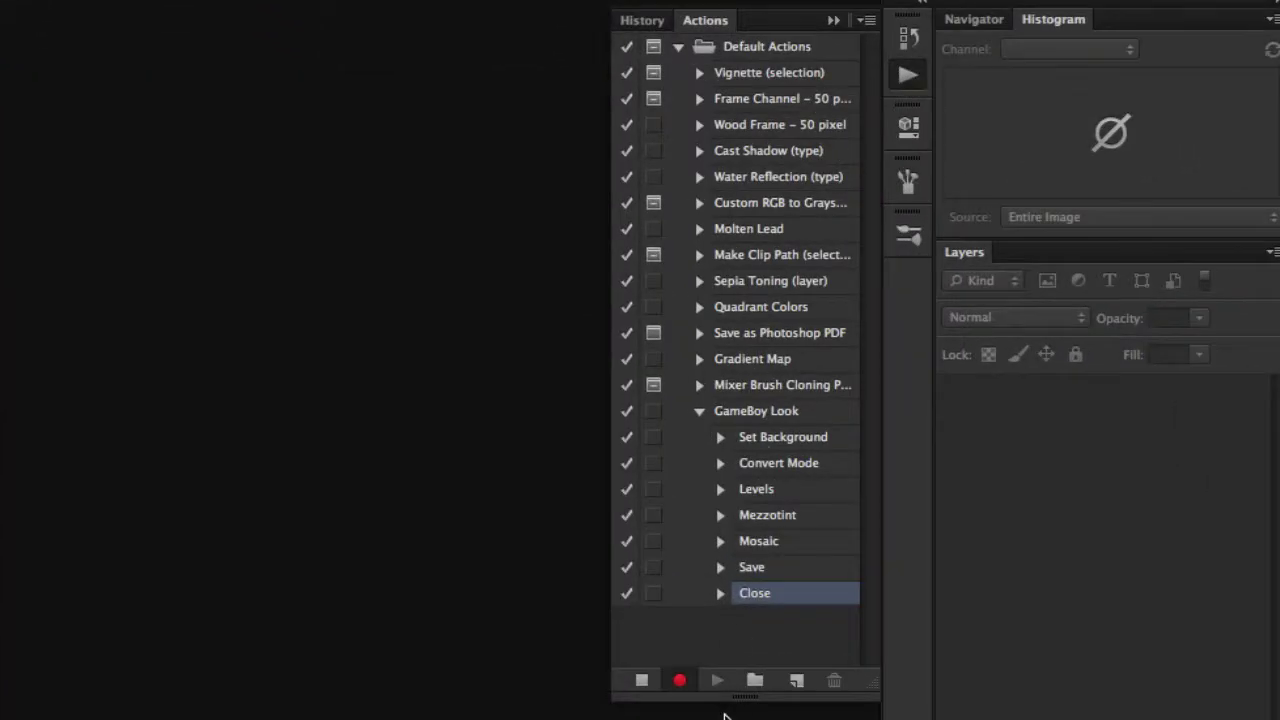
Step: Stop recording the GameBoy Look action and open the Batch dialog from File > Automate
click(643, 681)
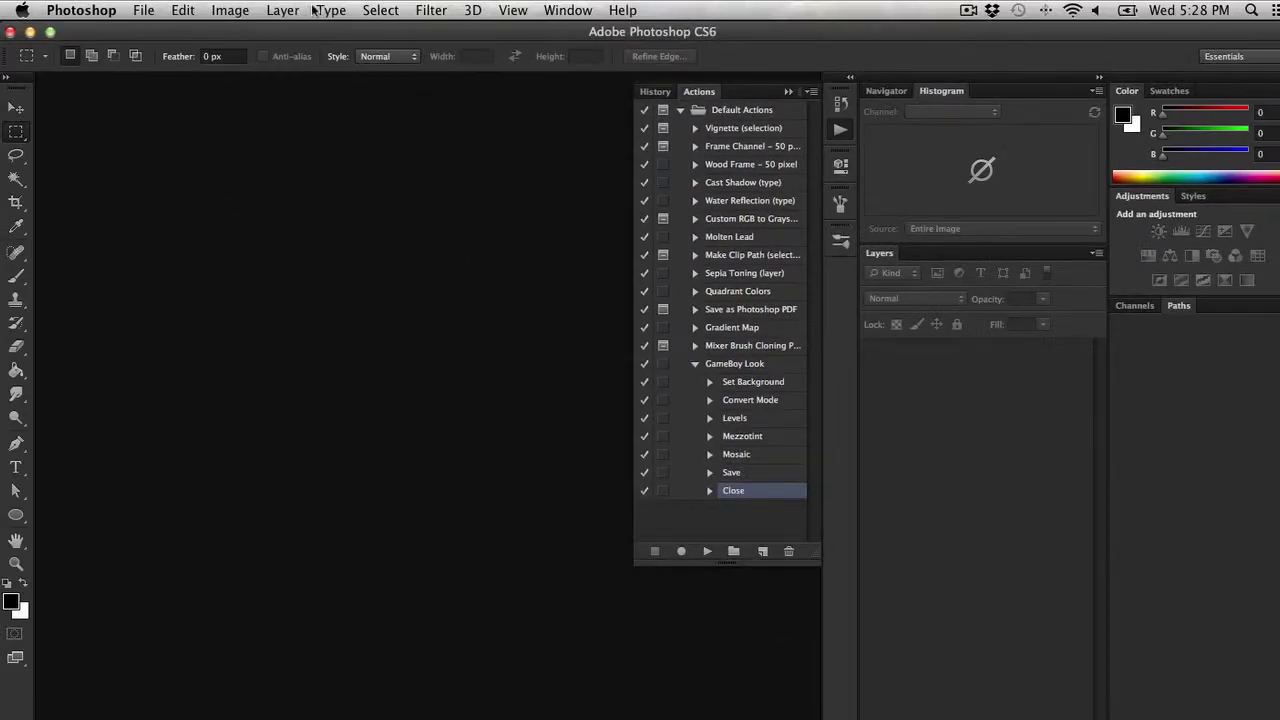
click(97, 8)
mouse_move(143, 7)
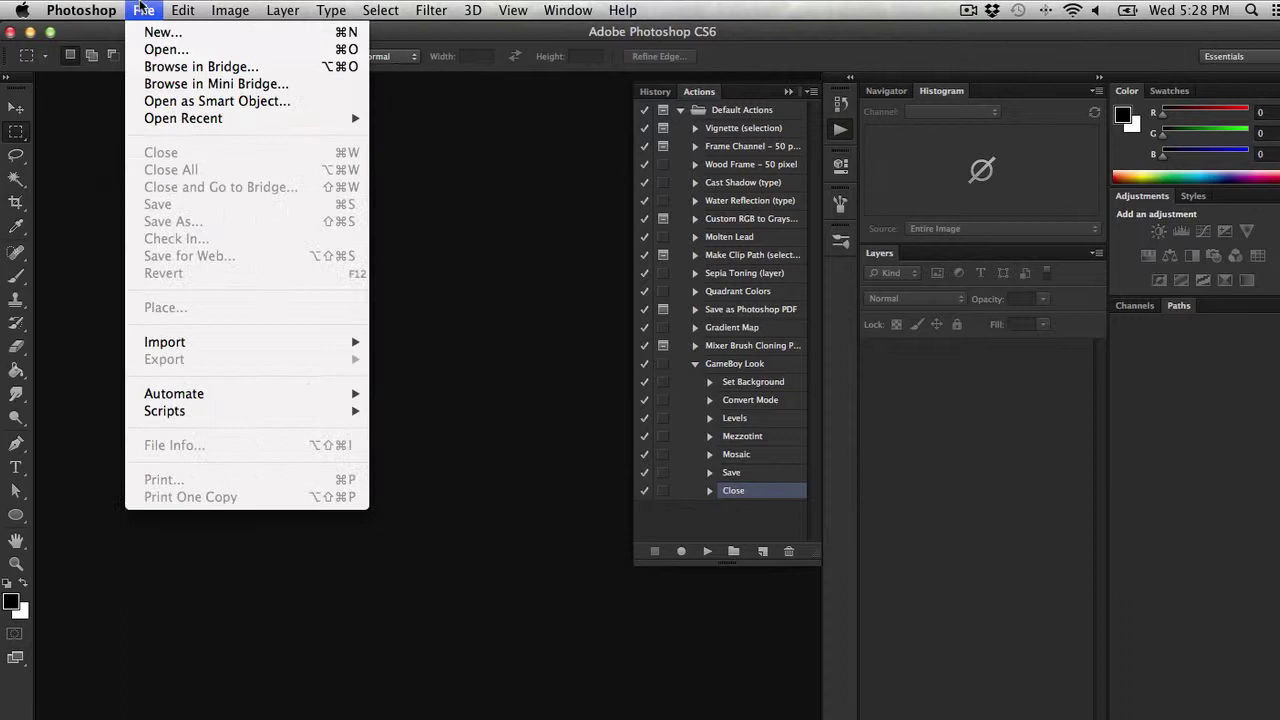
mouse_move(176, 397)
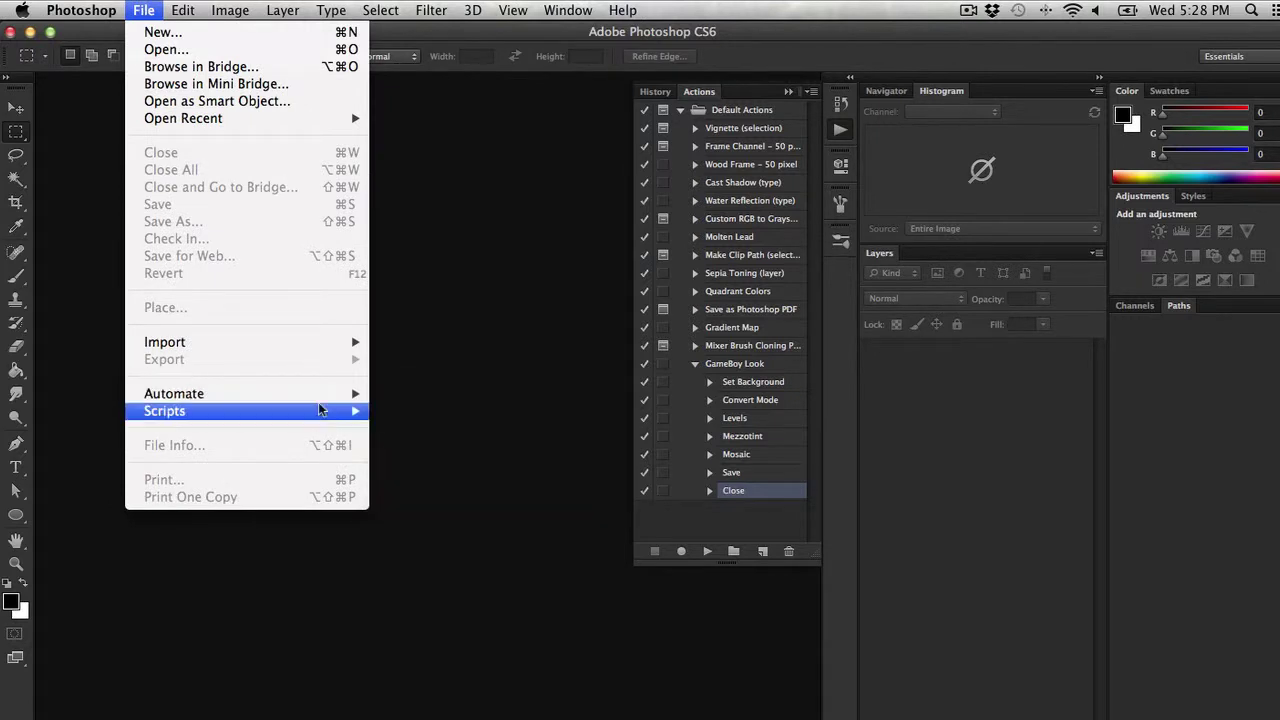
click(423, 395)
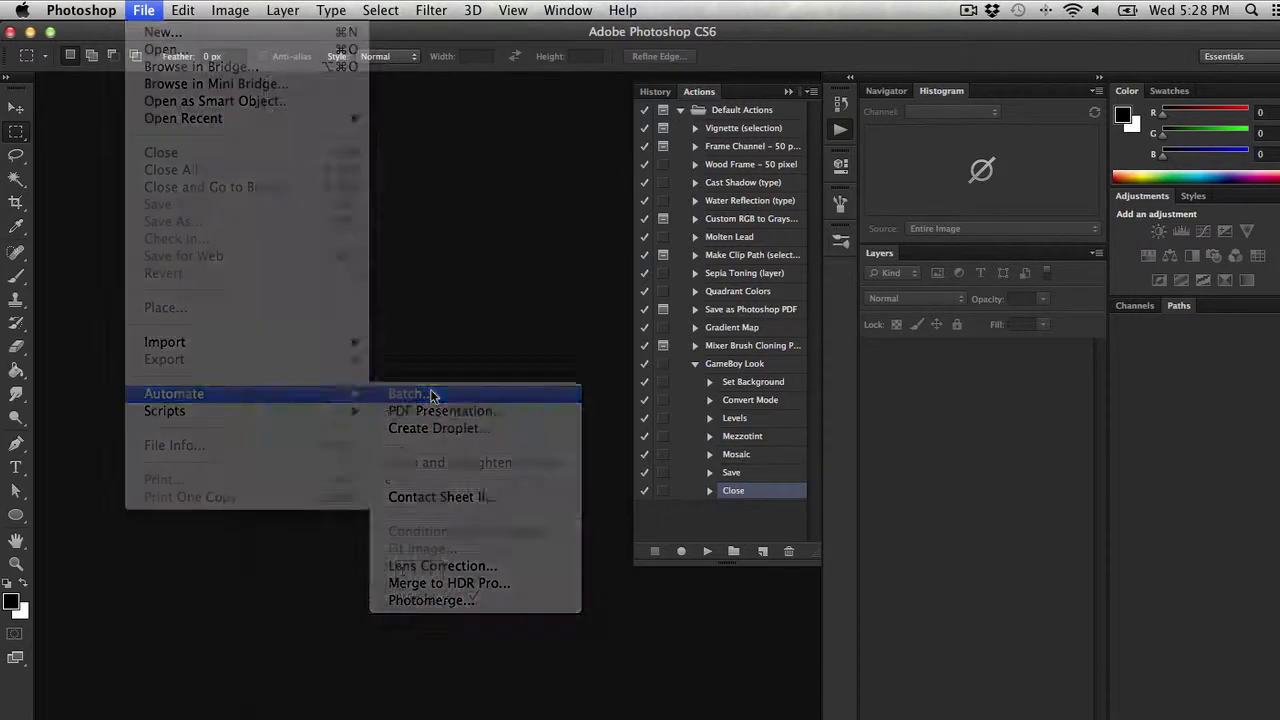
Step: Keep GameBoy Look as the batch action and choose the Photo Sequence 2 folder as source
click(475, 163)
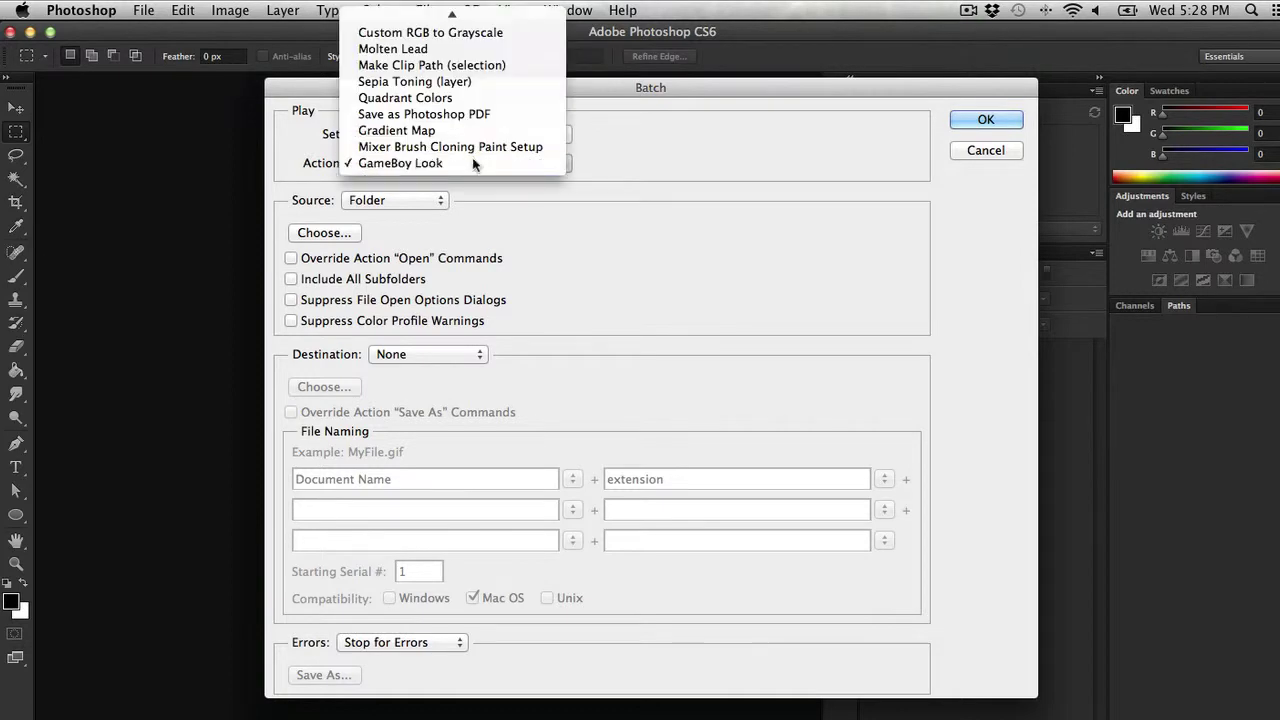
click(475, 163)
click(407, 200)
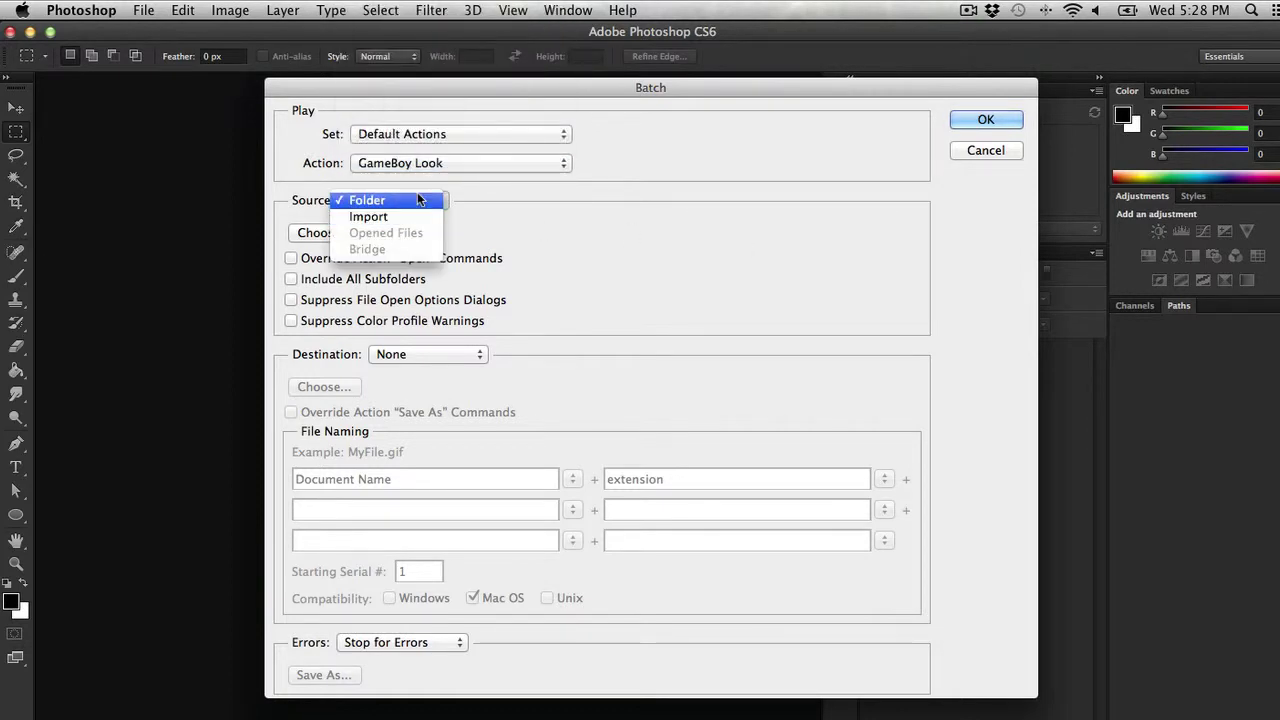
click(419, 200)
click(310, 232)
click(529, 96)
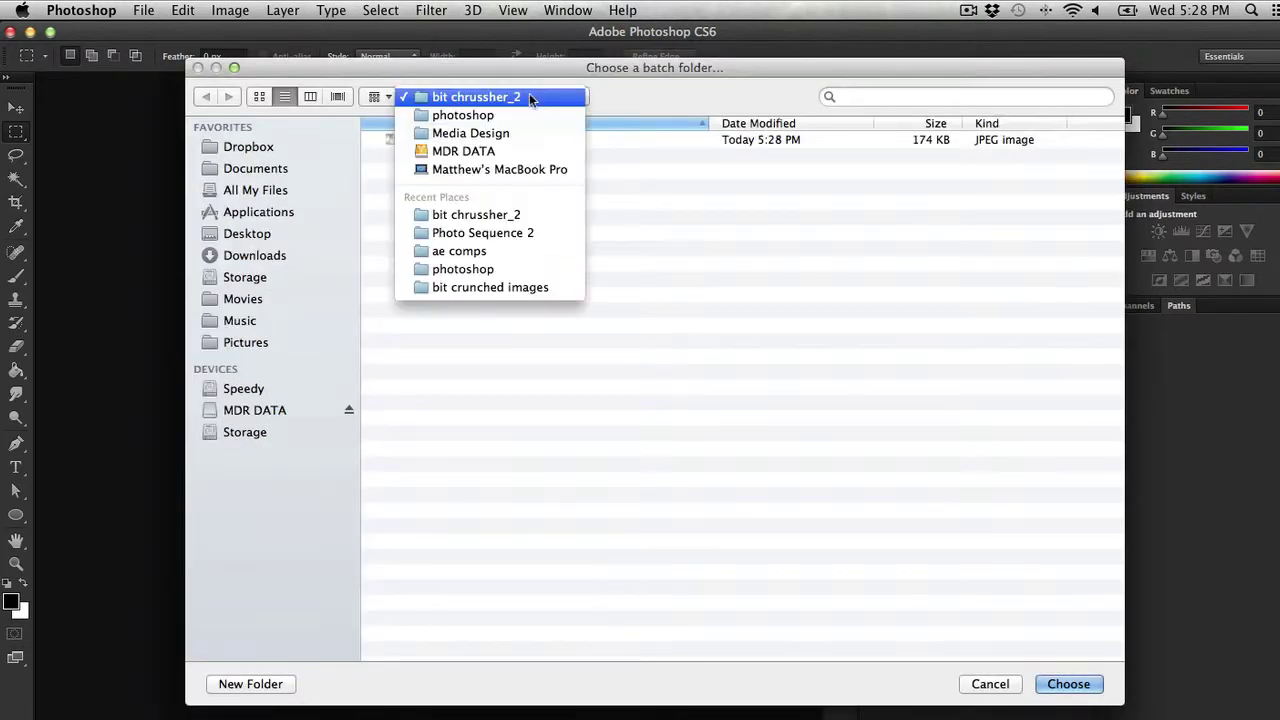
click(523, 117)
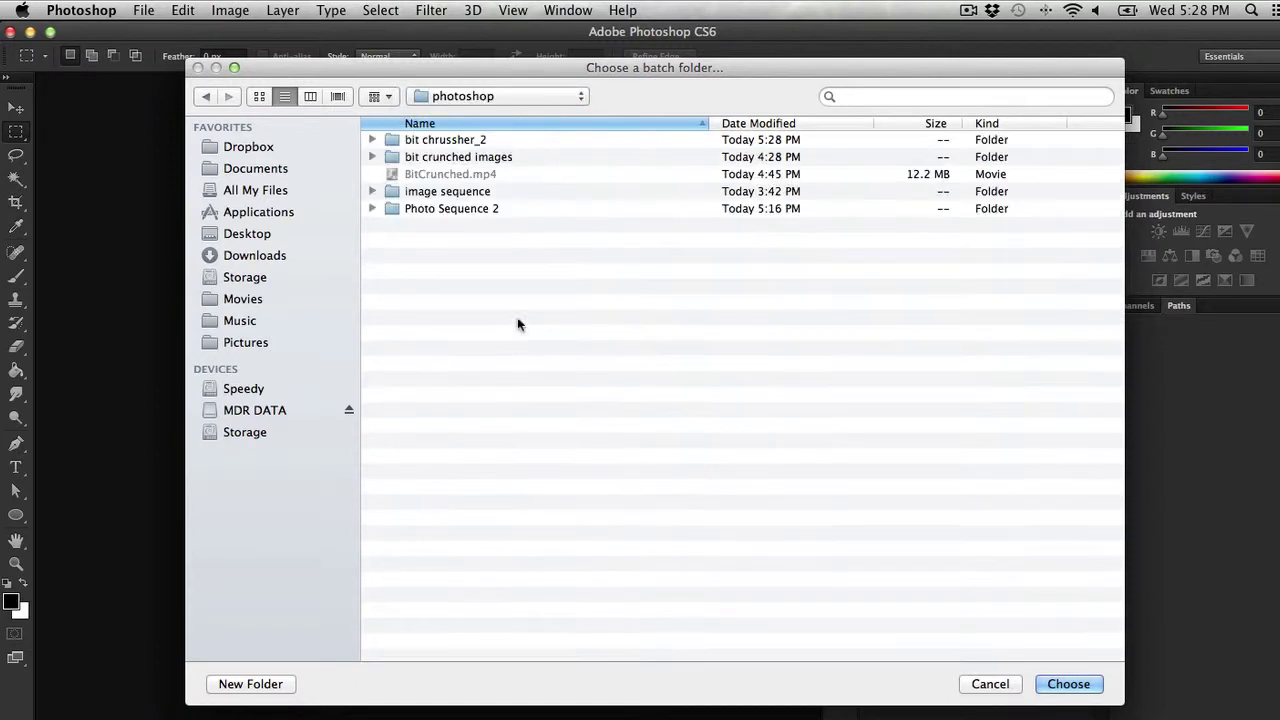
double_click(458, 212)
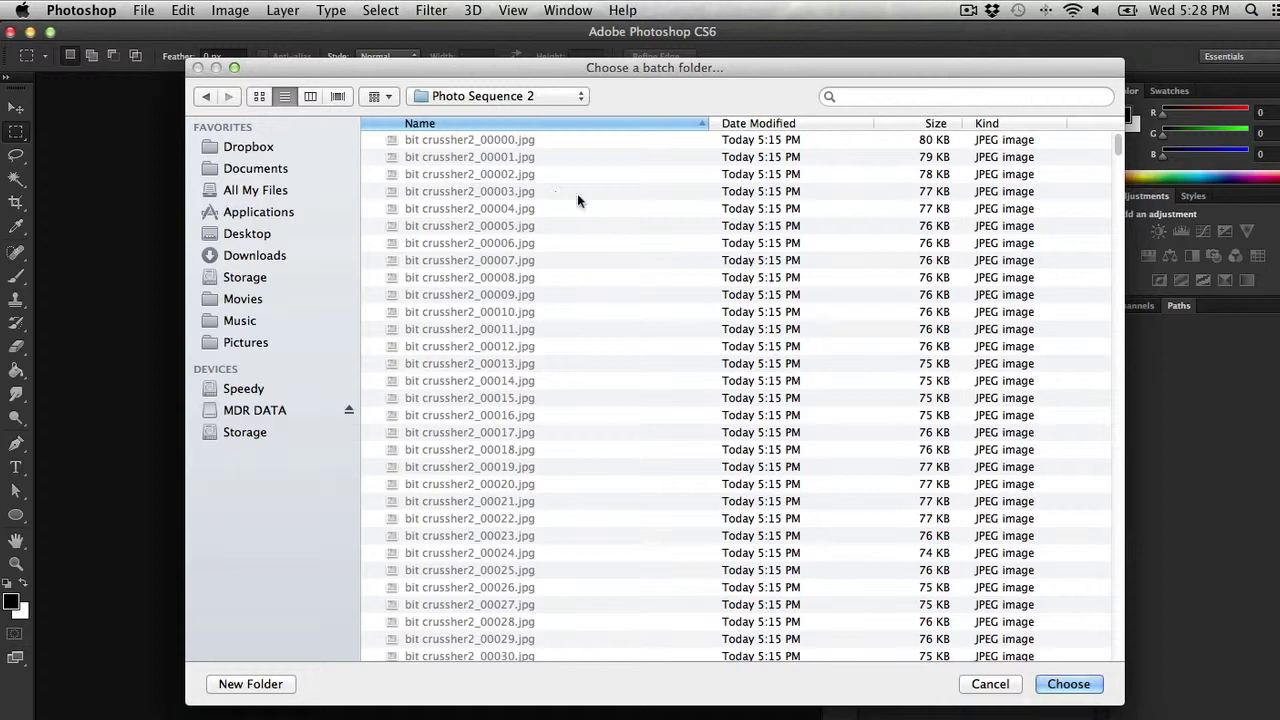
click(1074, 687)
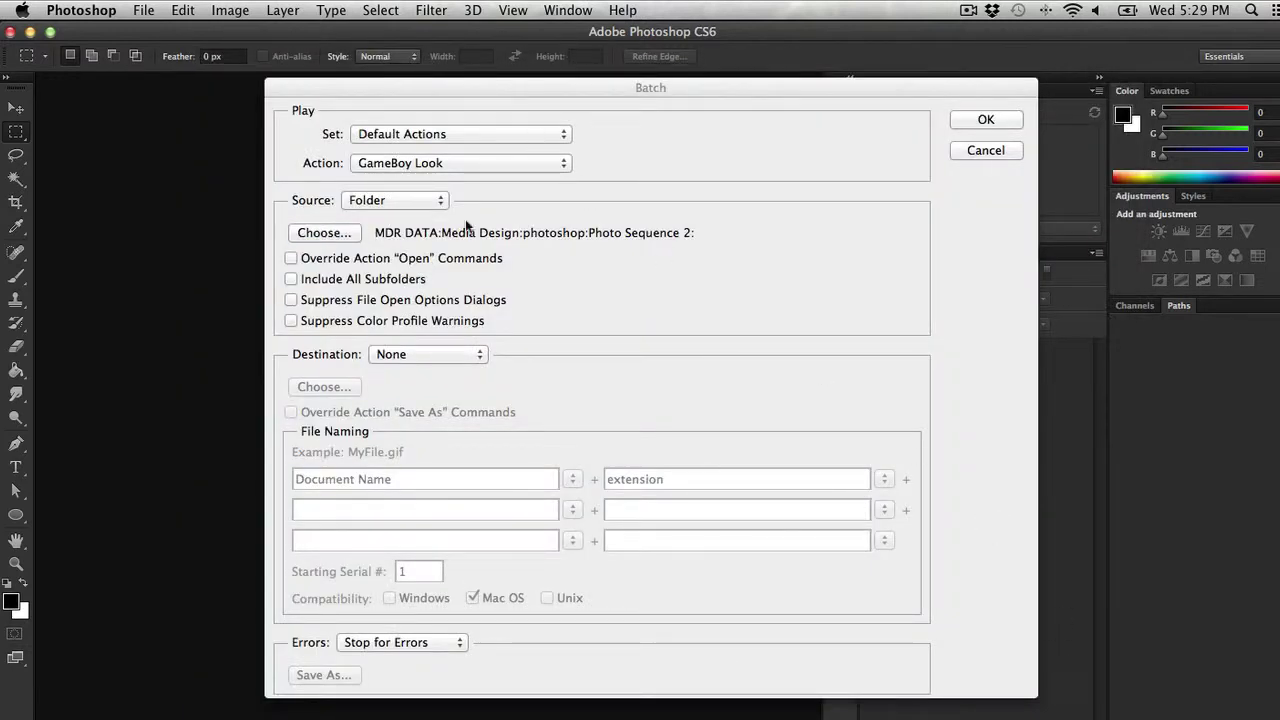
Step: Set the batch destination to Folder, pointing at bit chrussher_2 inside the photoshop folder
click(403, 356)
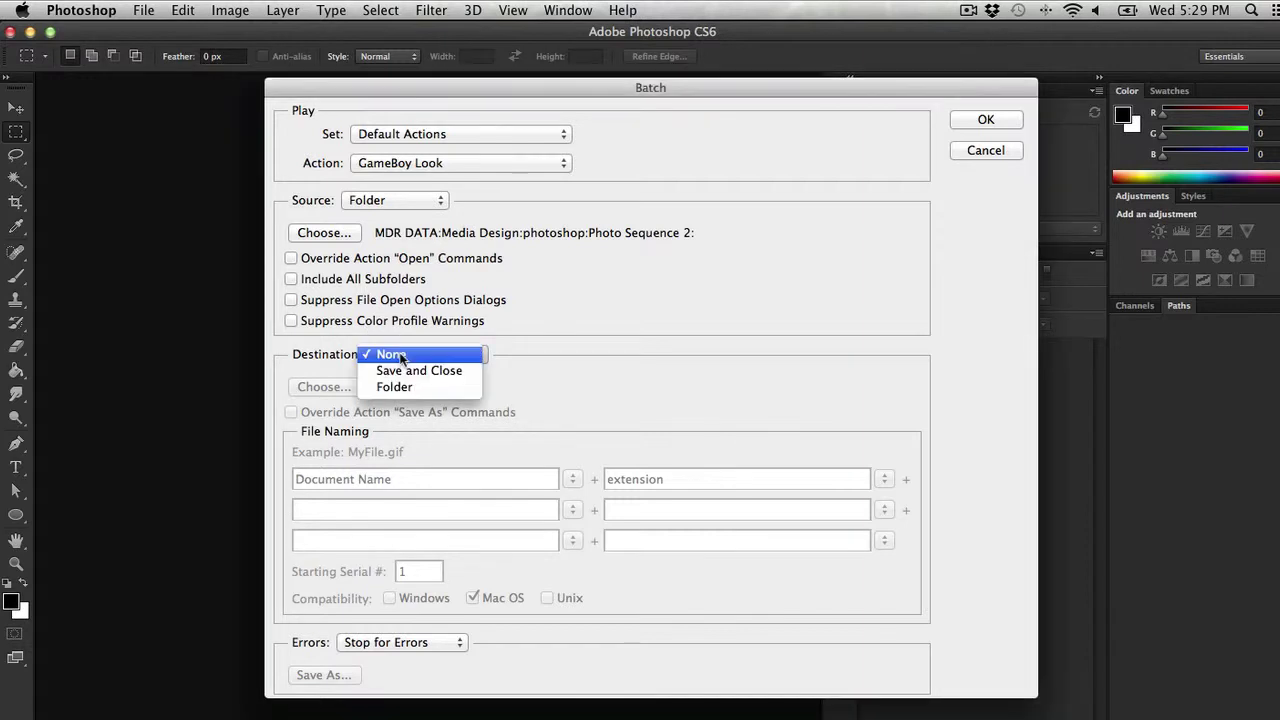
click(443, 386)
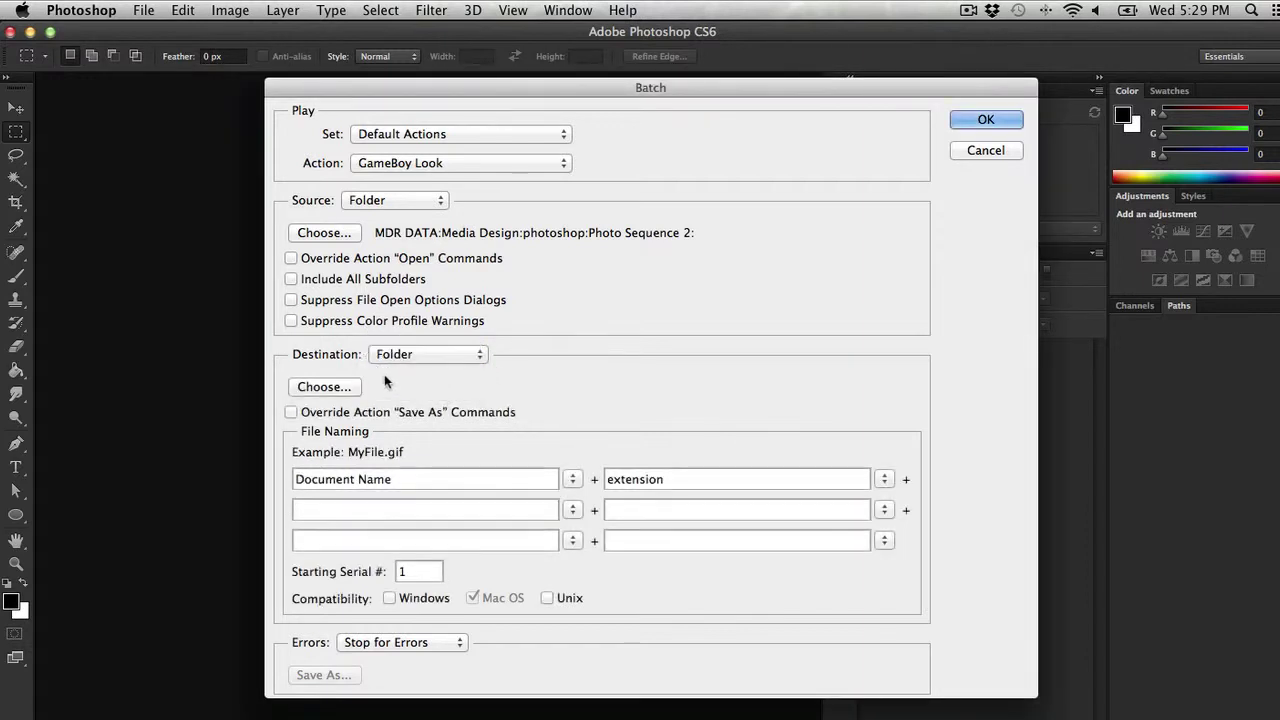
click(324, 387)
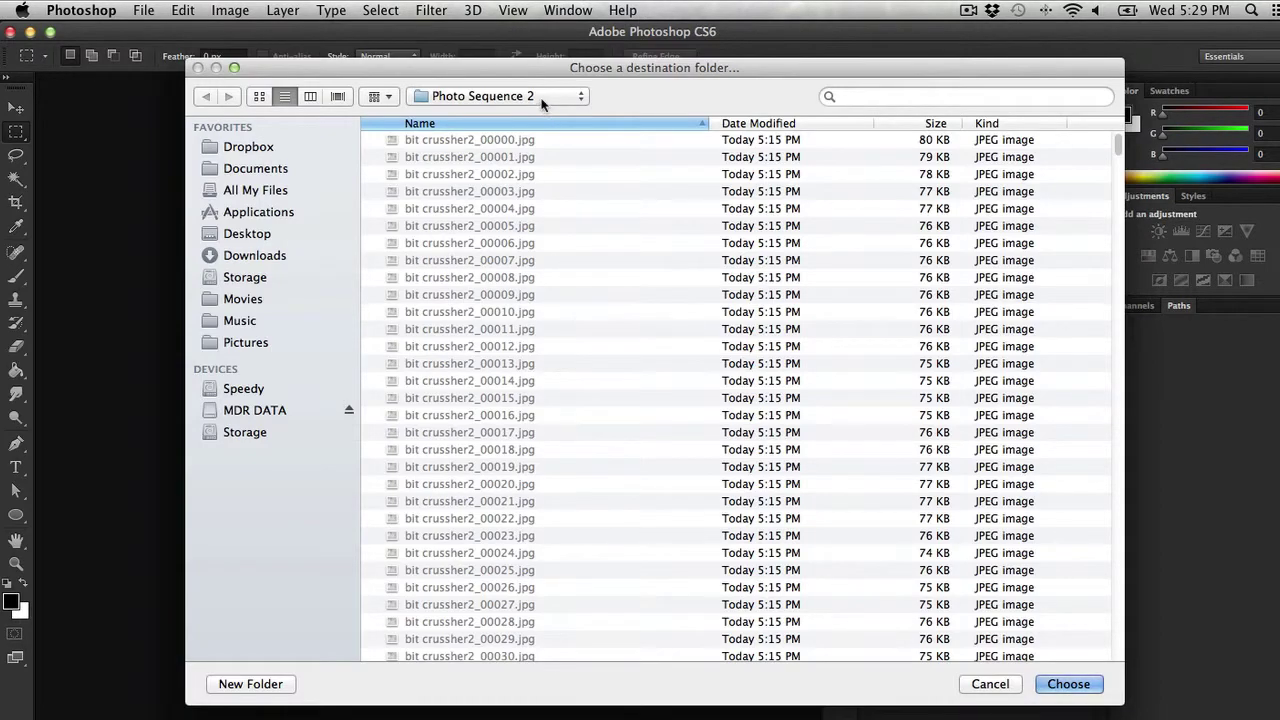
click(540, 98)
click(534, 116)
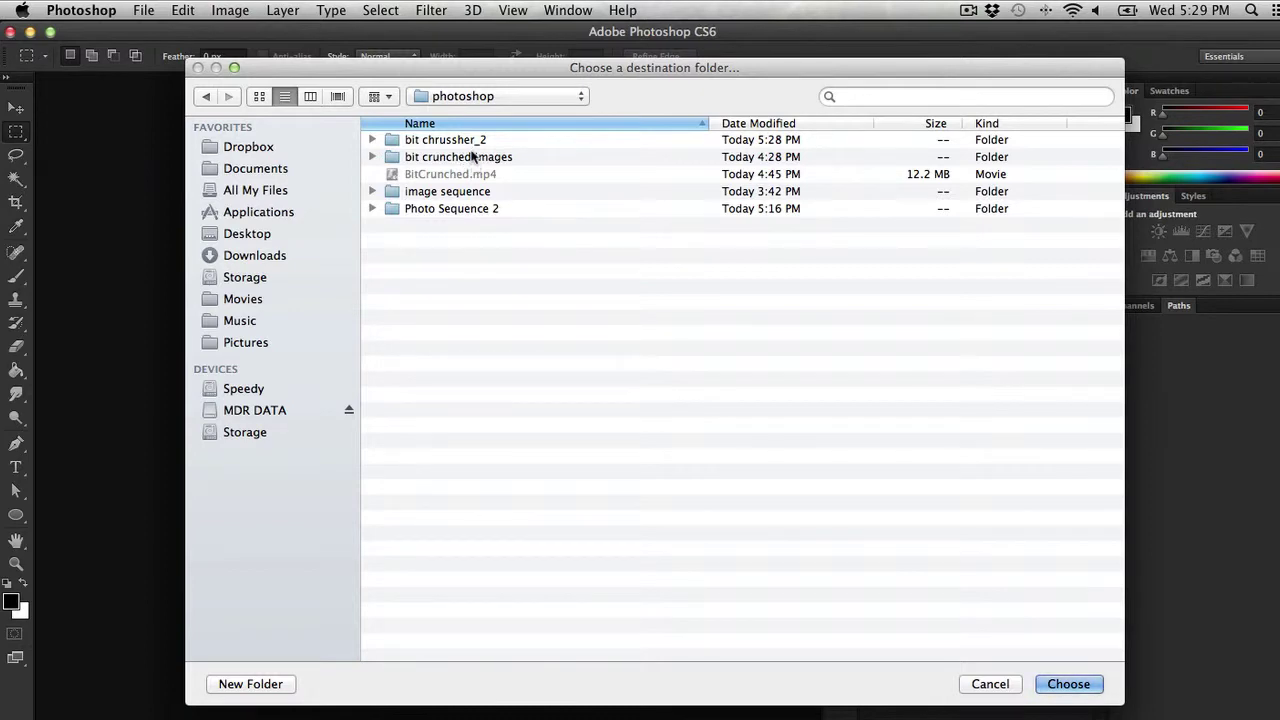
click(472, 157)
double_click(472, 140)
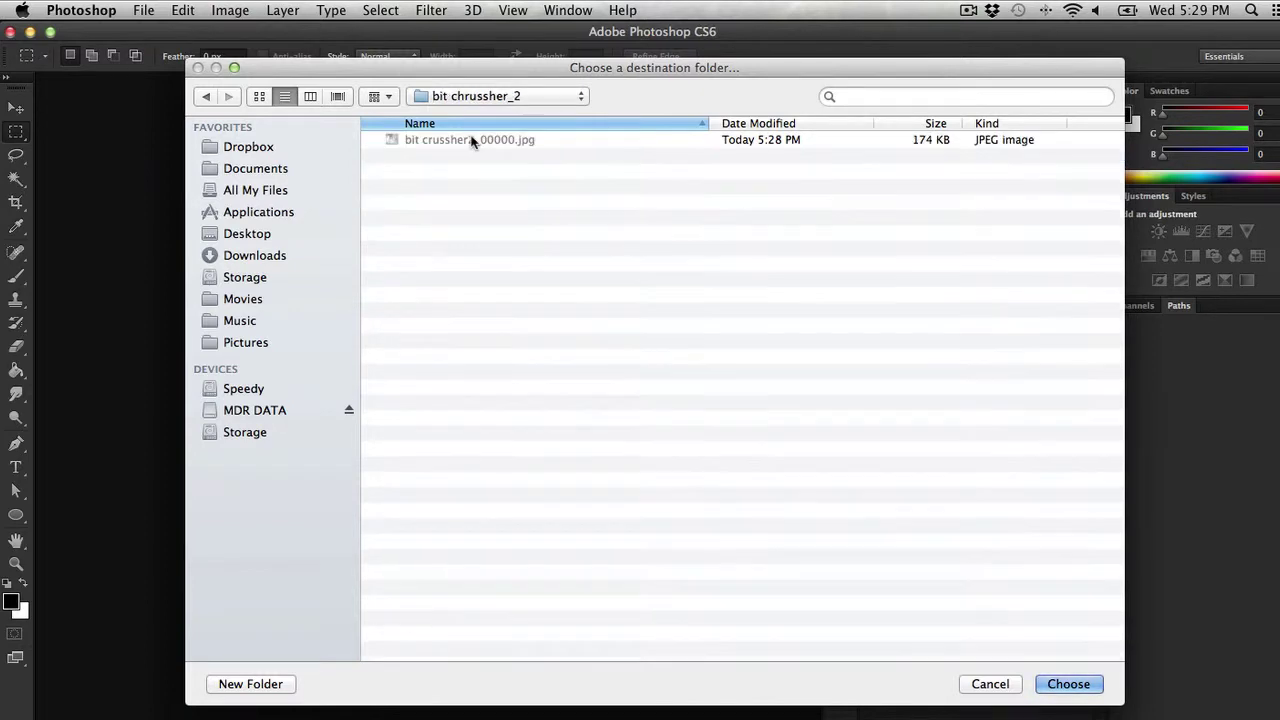
click(1064, 683)
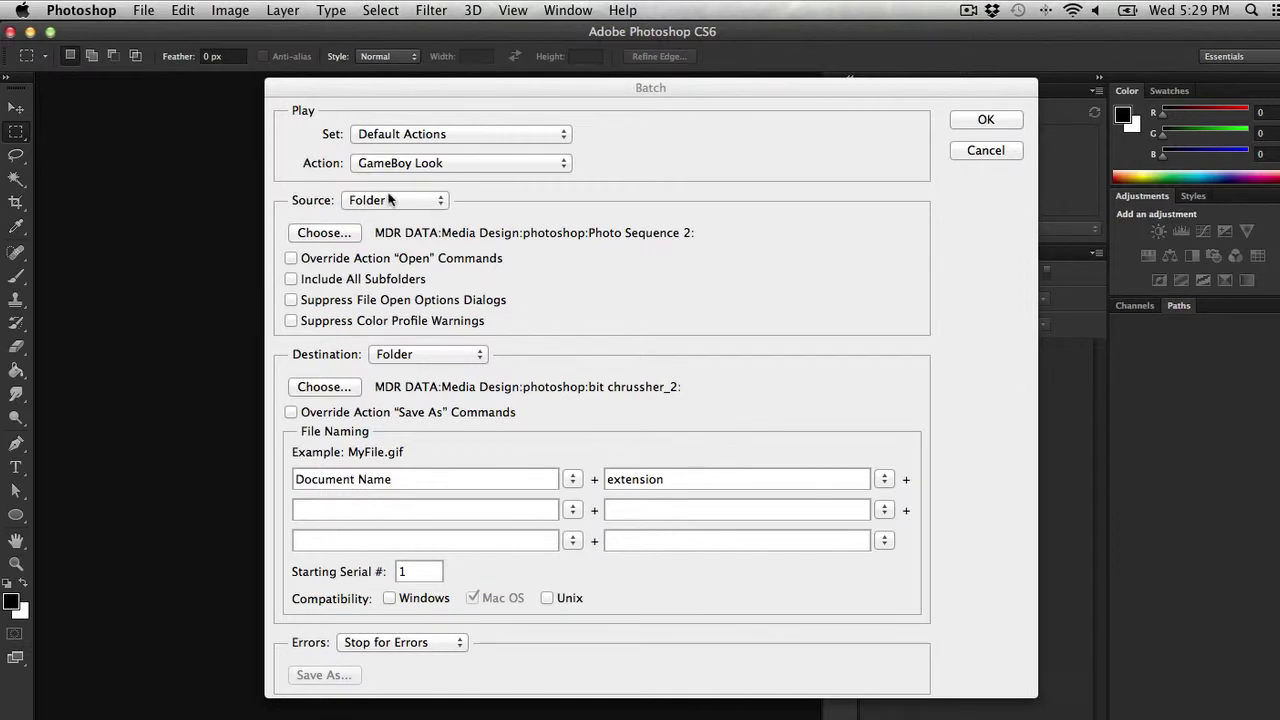
Step: Replace the batch file-naming parts with 'Bitty' and 'Crush'
double_click(469, 479)
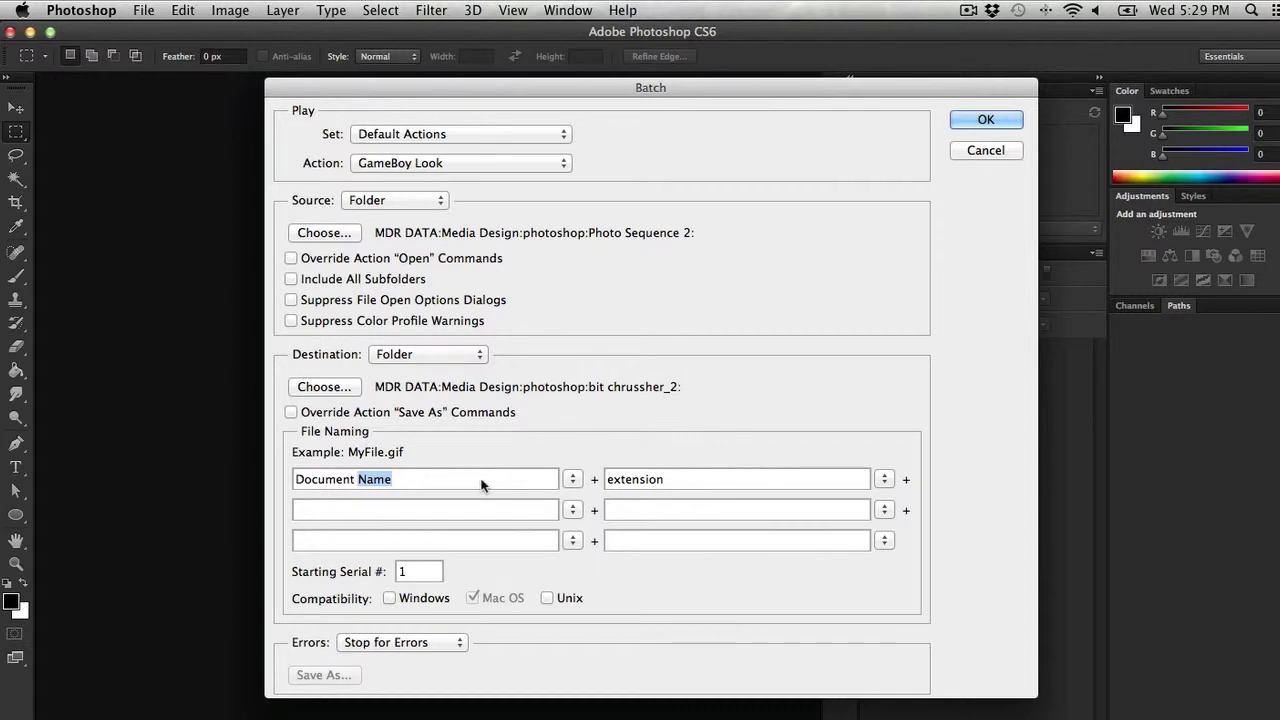
triple_click(481, 479)
text(Bitty)
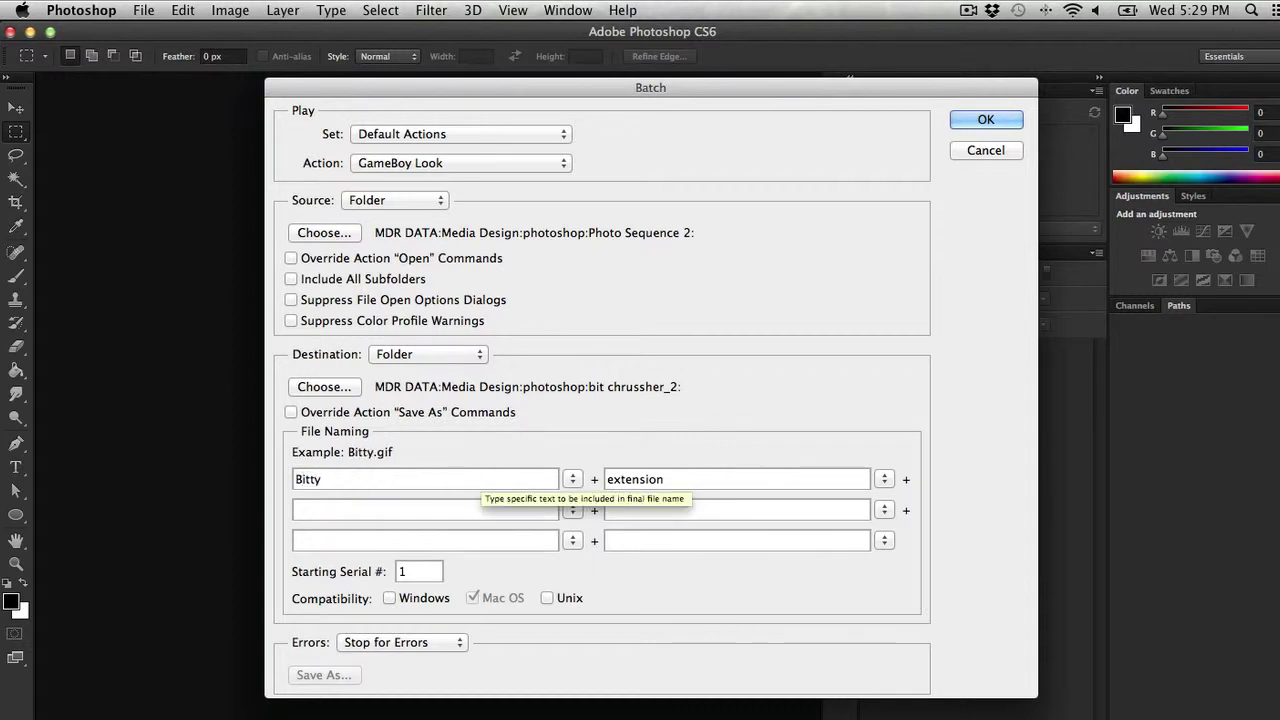
key(Tab)
text(Crush)
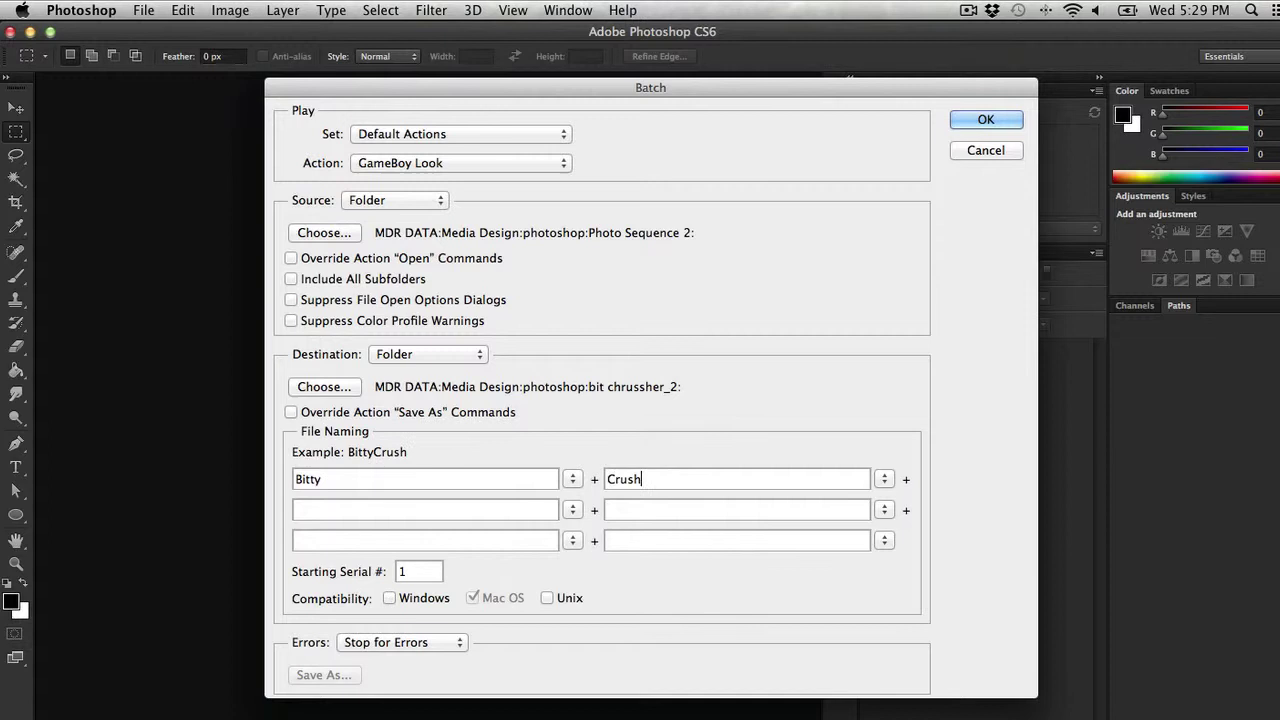
Step: Append a 4 Digit Serial Number starting at 0 and run the batch
click(572, 510)
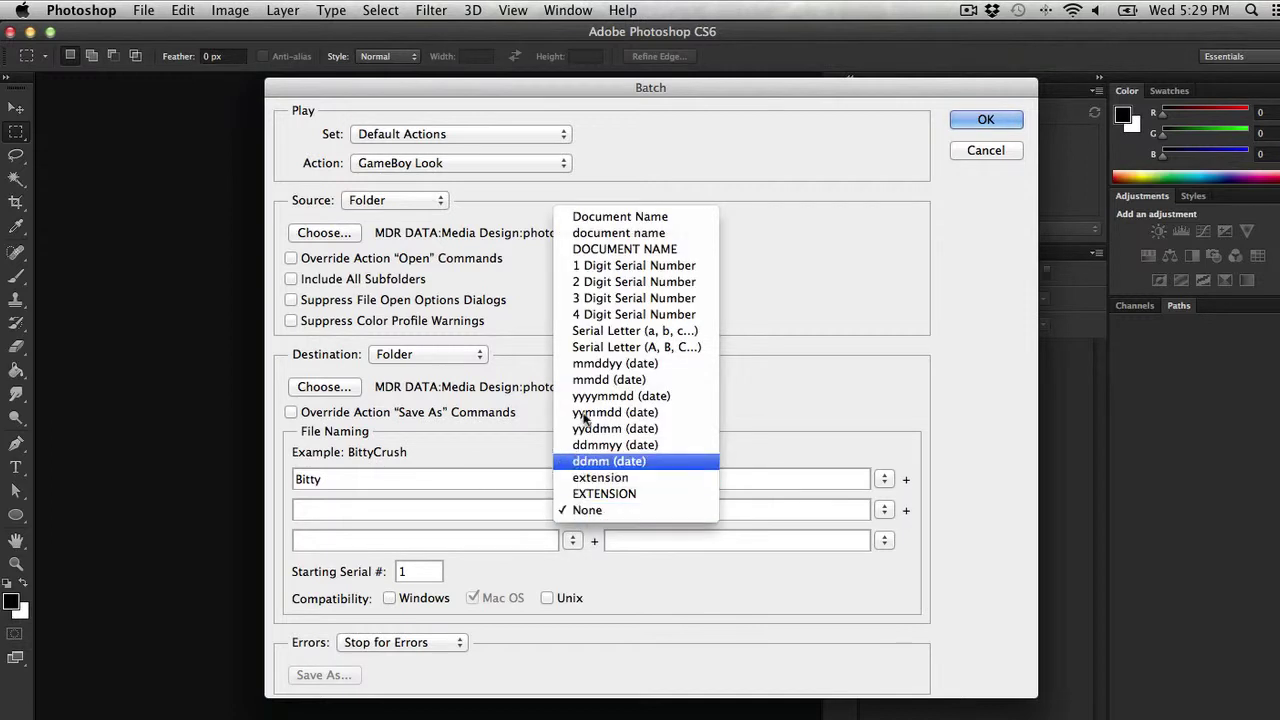
click(634, 314)
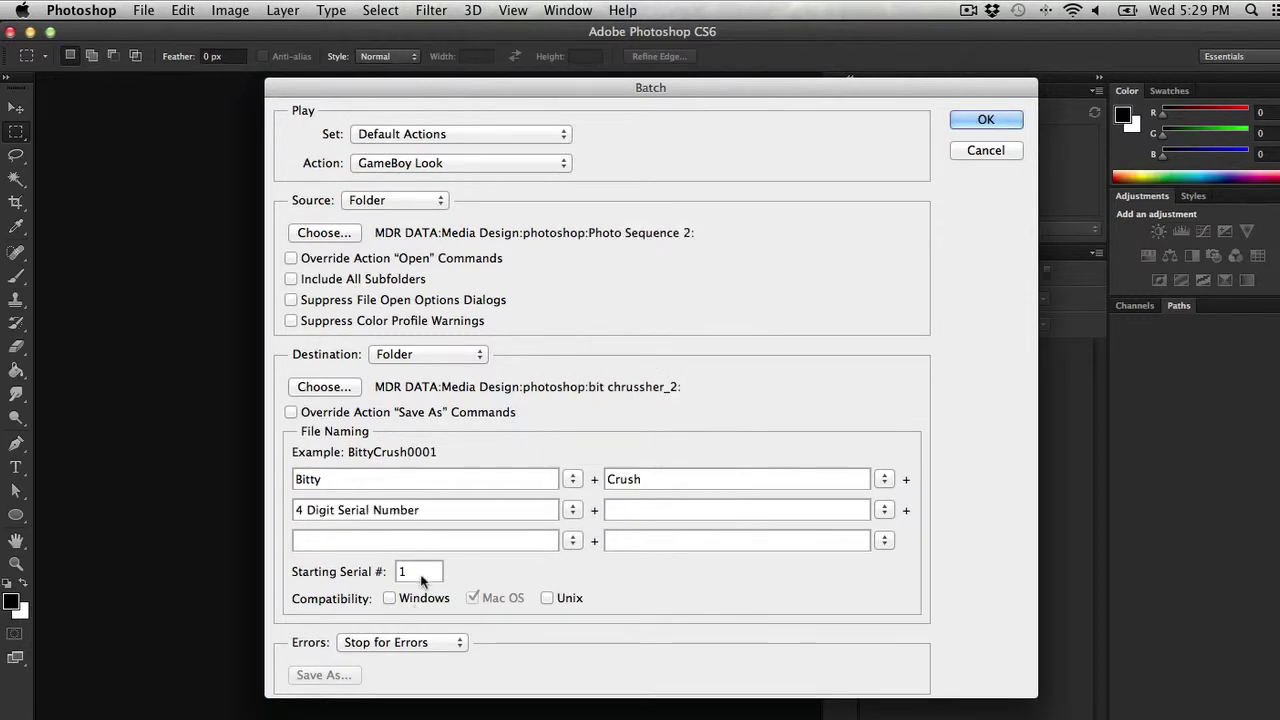
click(421, 572)
key(BackSpace)
text(0)
drag(579, 88, 399, 71)
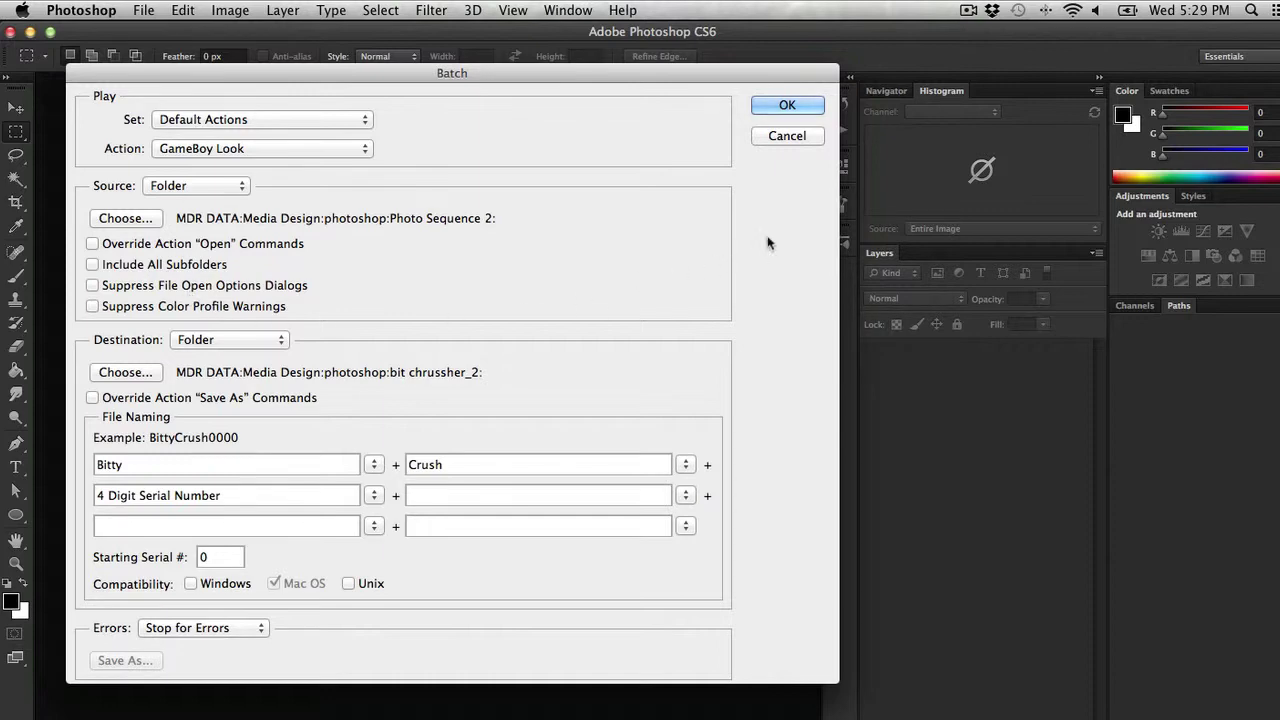
click(797, 108)
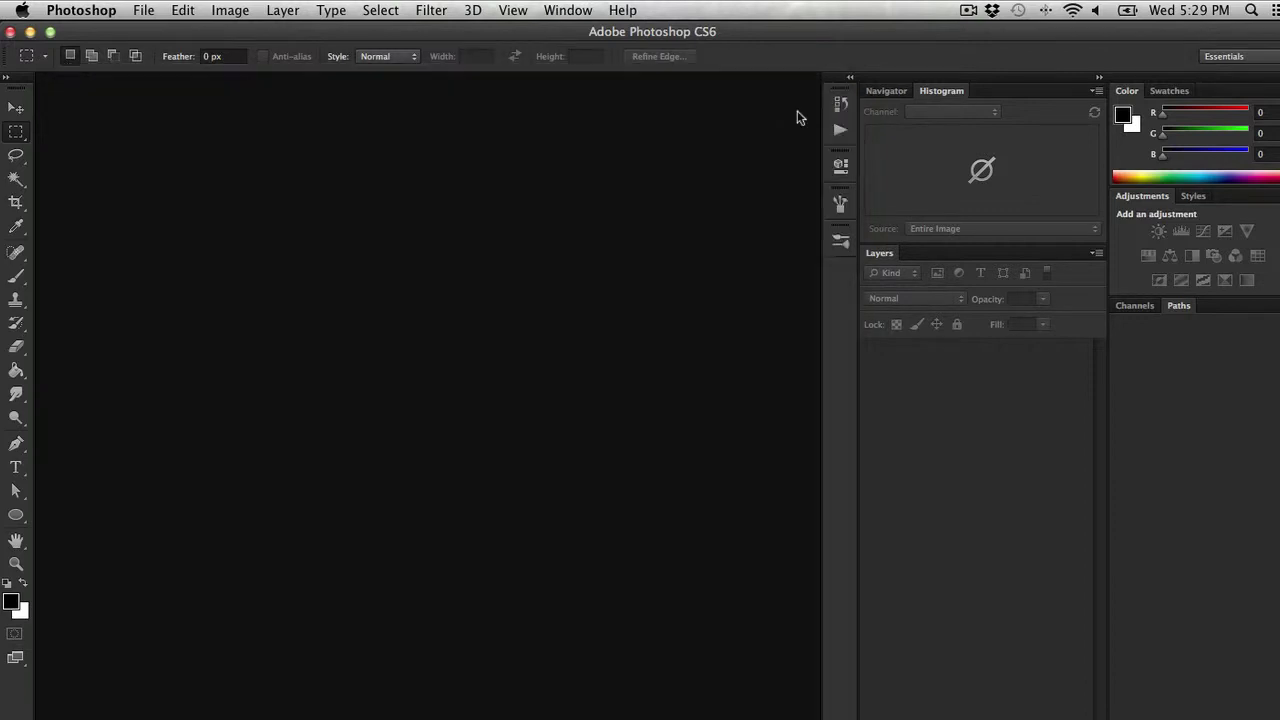
Step: Bring the Finder window showing bit chrussher_2 into view to watch processed JPEGs arrive
key(ctrl+Up)
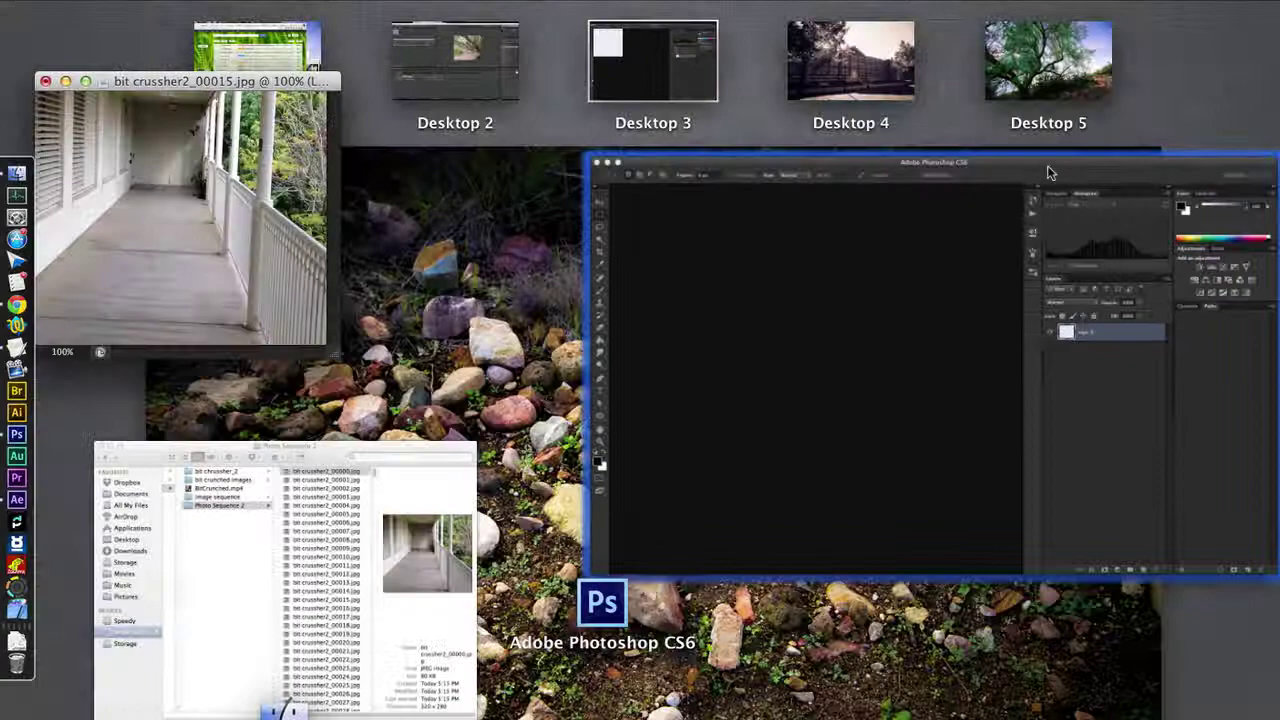
click(1047, 172)
key(super+Tab)
drag(463, 137, 629, 237)
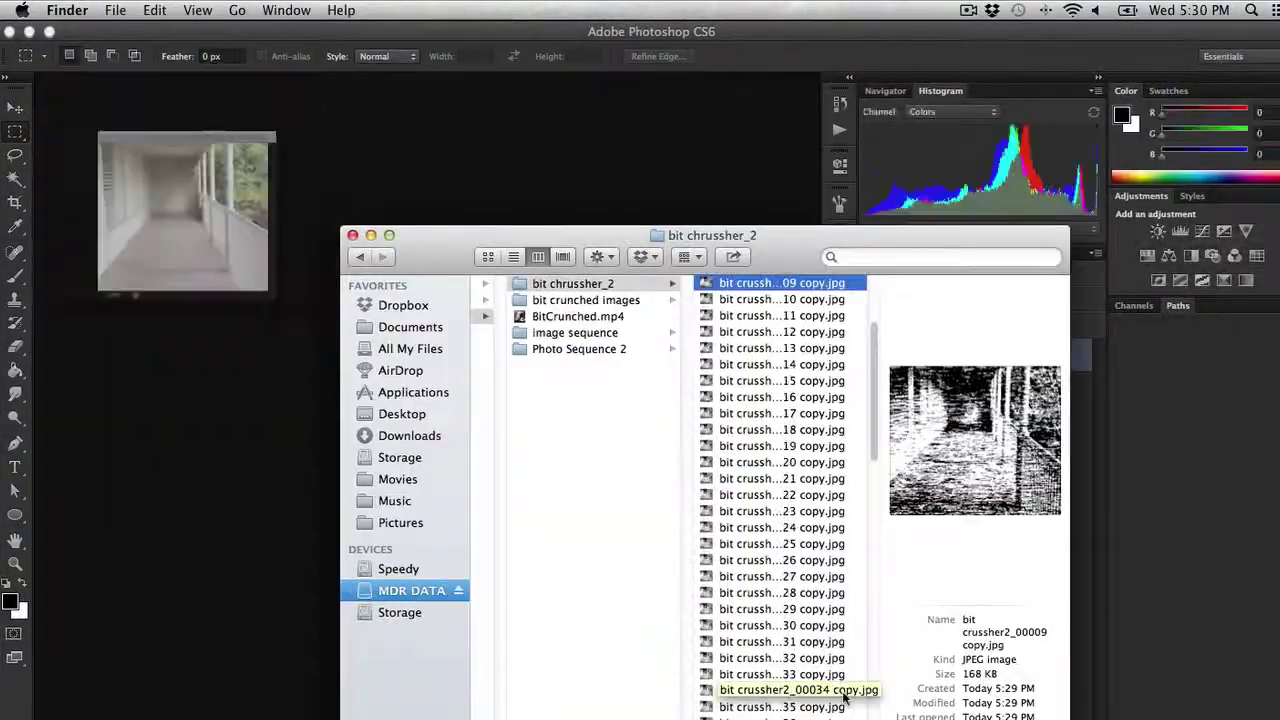
scroll(784, 489, up, 5)
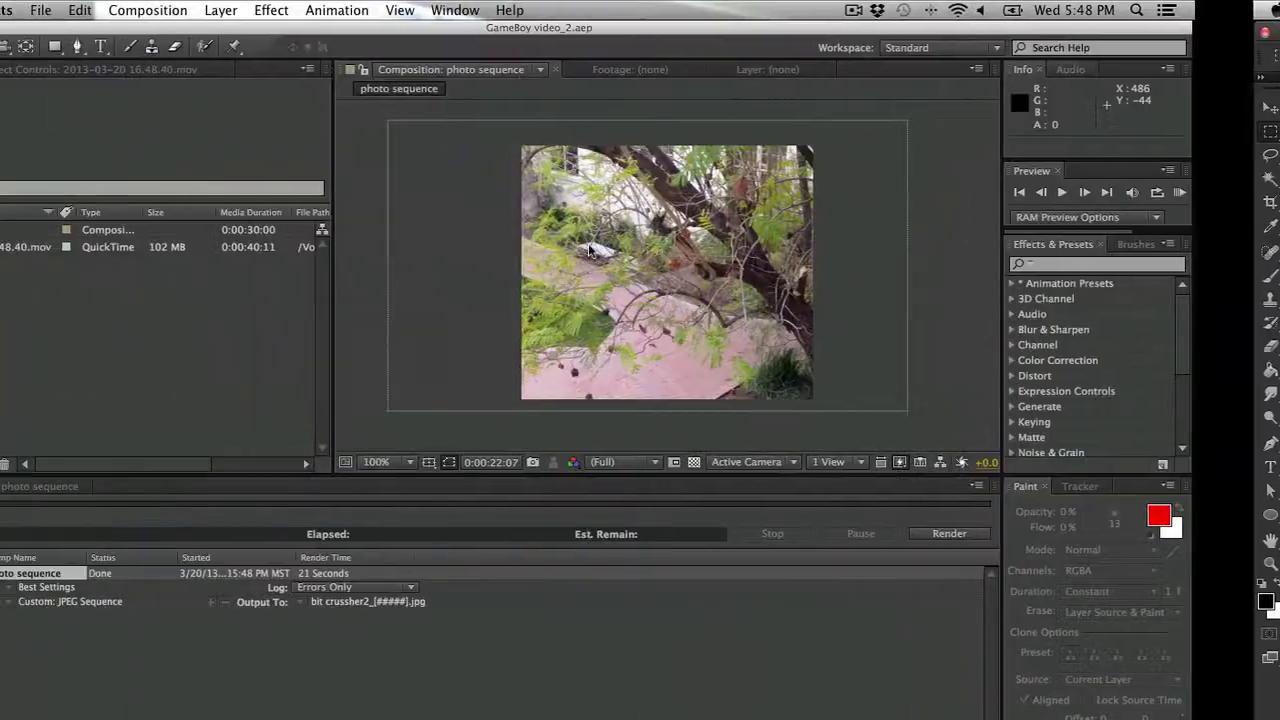
Step: Drag the bit chrussher_2 folder from Finder into the After Effects Project panel as a JPEG sequence
key(super+Tab)
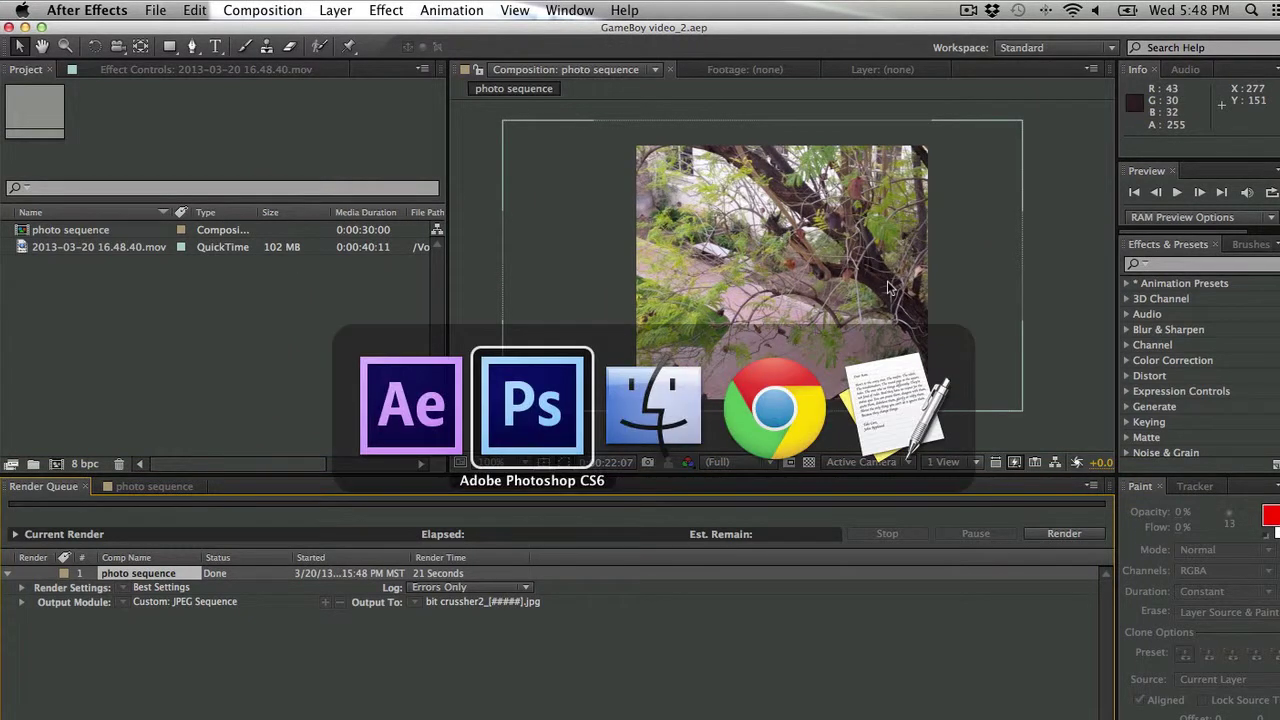
key(super+Tab)
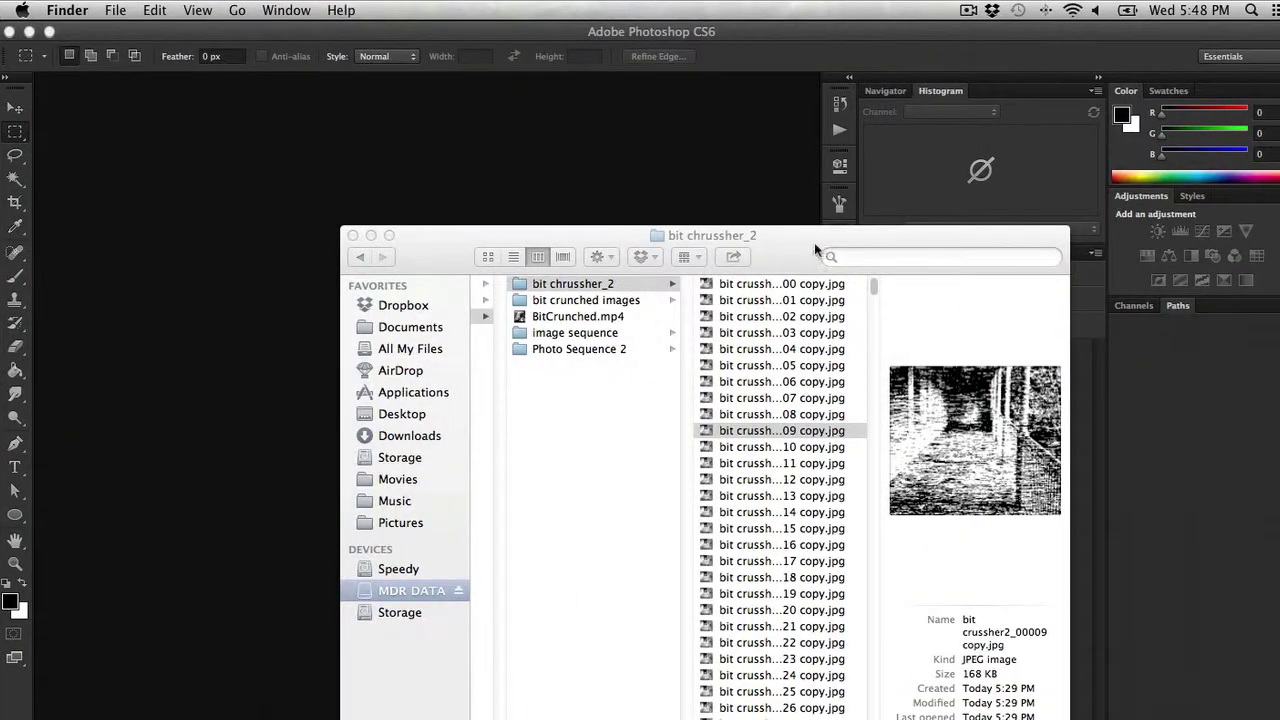
drag(814, 242, 984, 182)
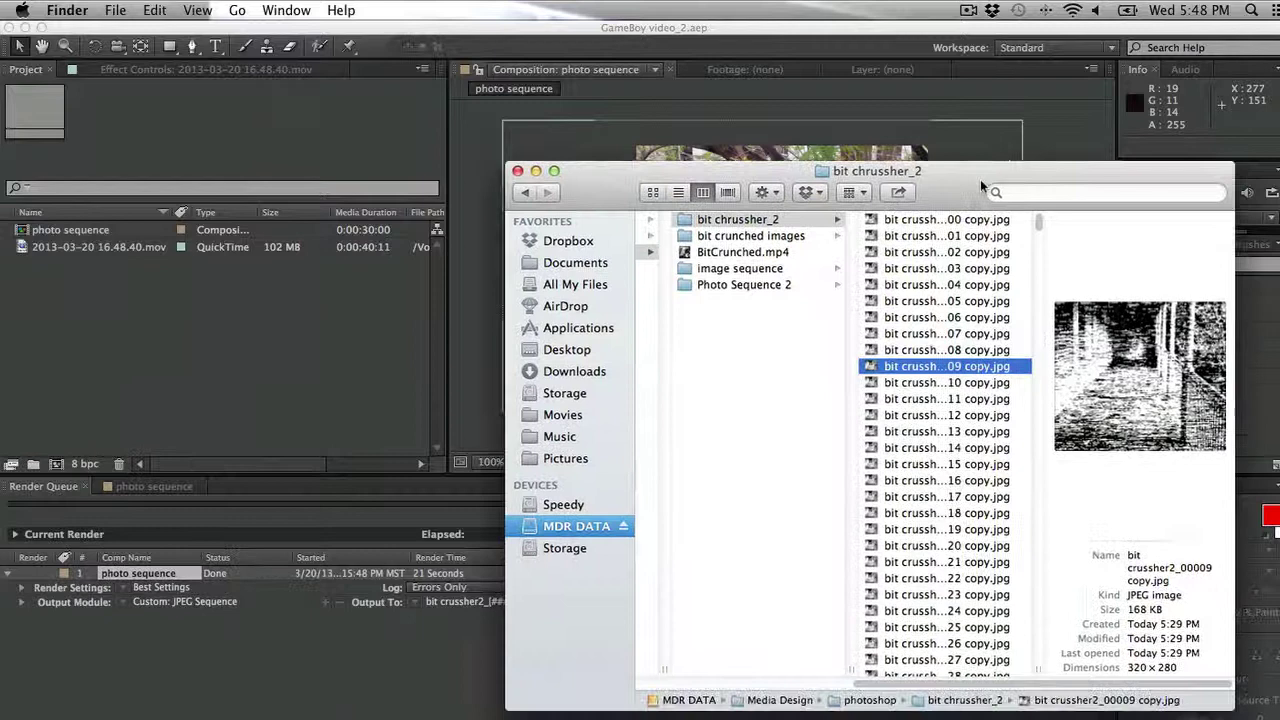
key(Left)
key(Left)
drag(886, 220, 110, 362)
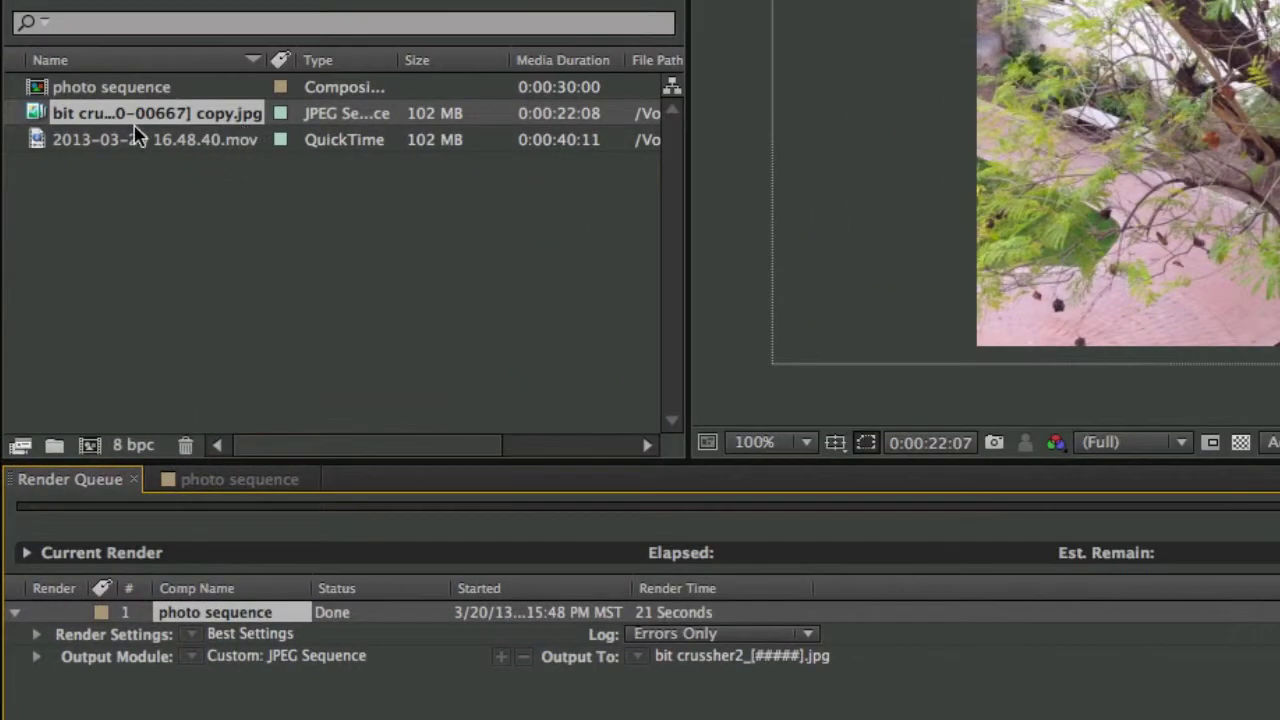
Step: Create the bit crussher2_ copy comp from the JPEG sequence and preview it at 30 fps
click(137, 124)
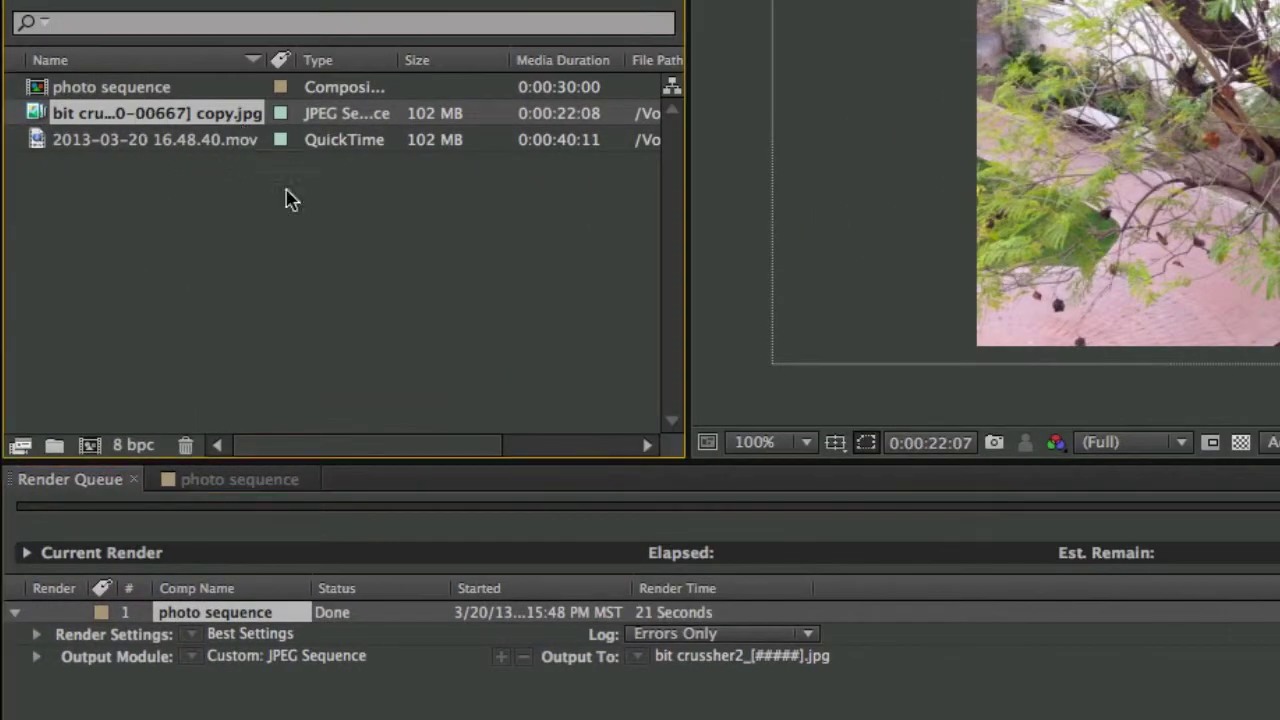
click(89, 446)
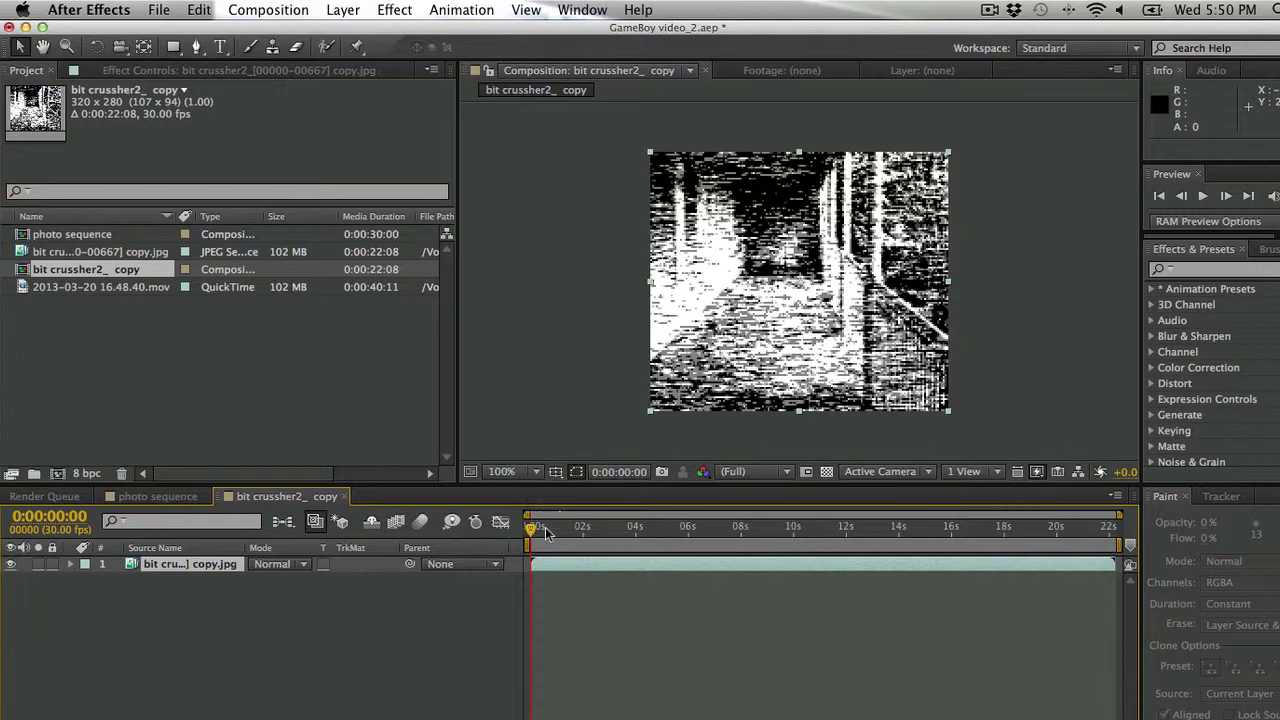
drag(545, 533, 470, 538)
key(KP_0)
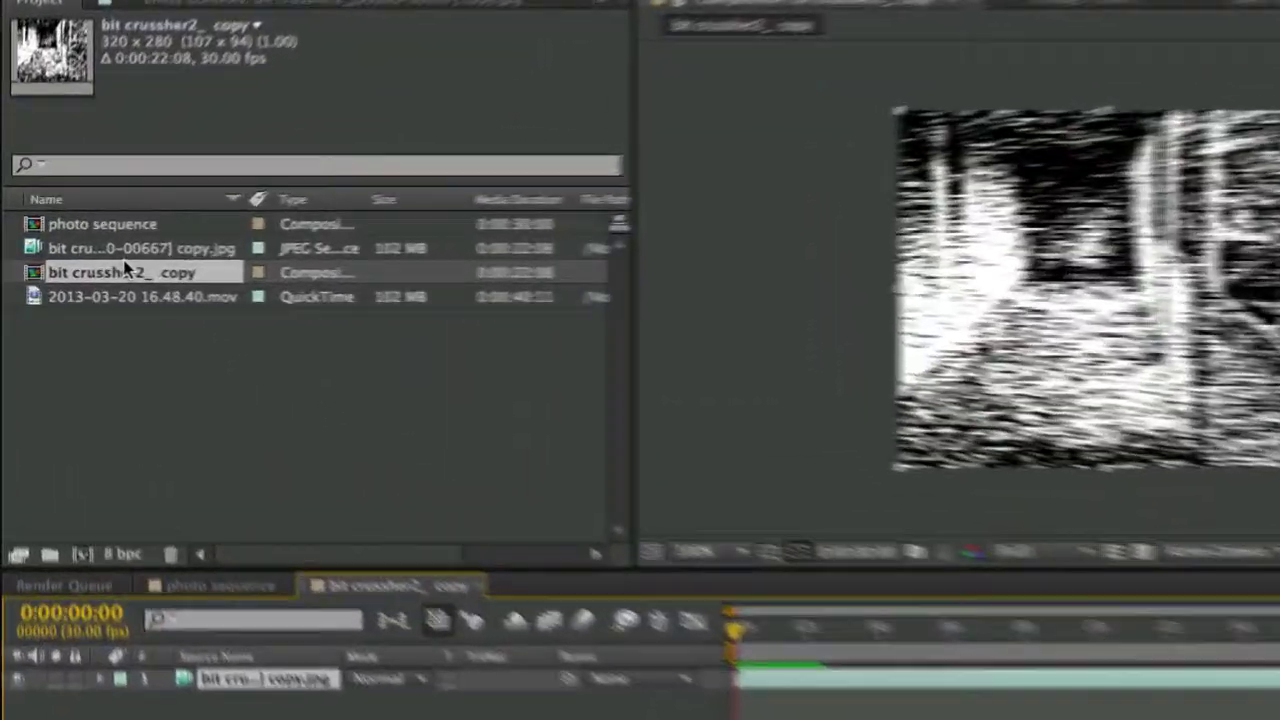
Step: Change the bit crussher2_ copy comp frame rate from 30 to 10 fps and preview it
right_click(97, 270)
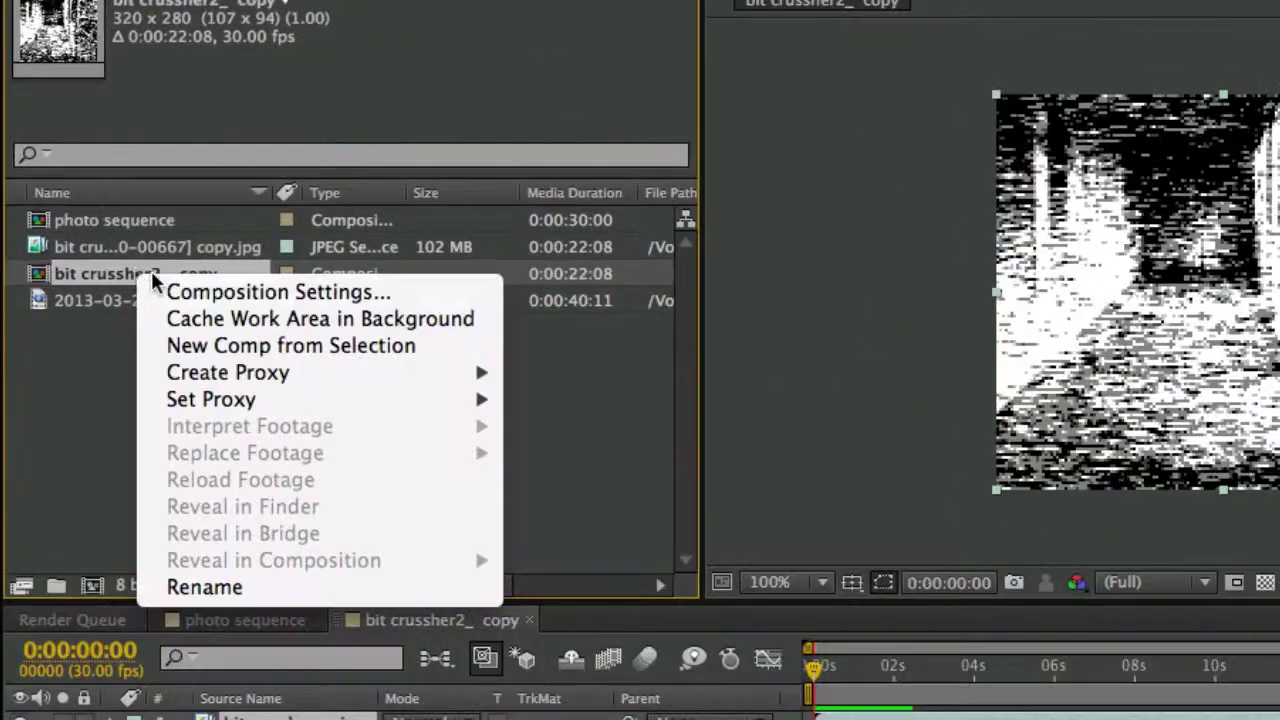
click(323, 292)
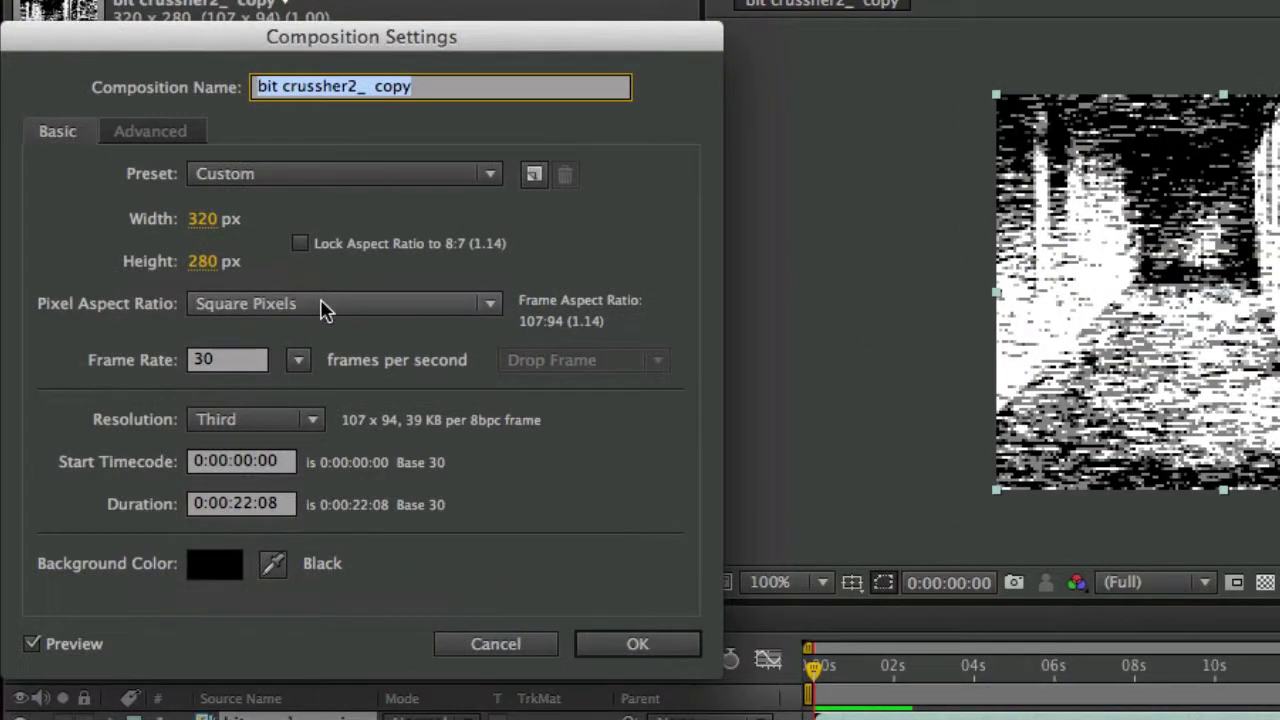
double_click(242, 362)
text(10)
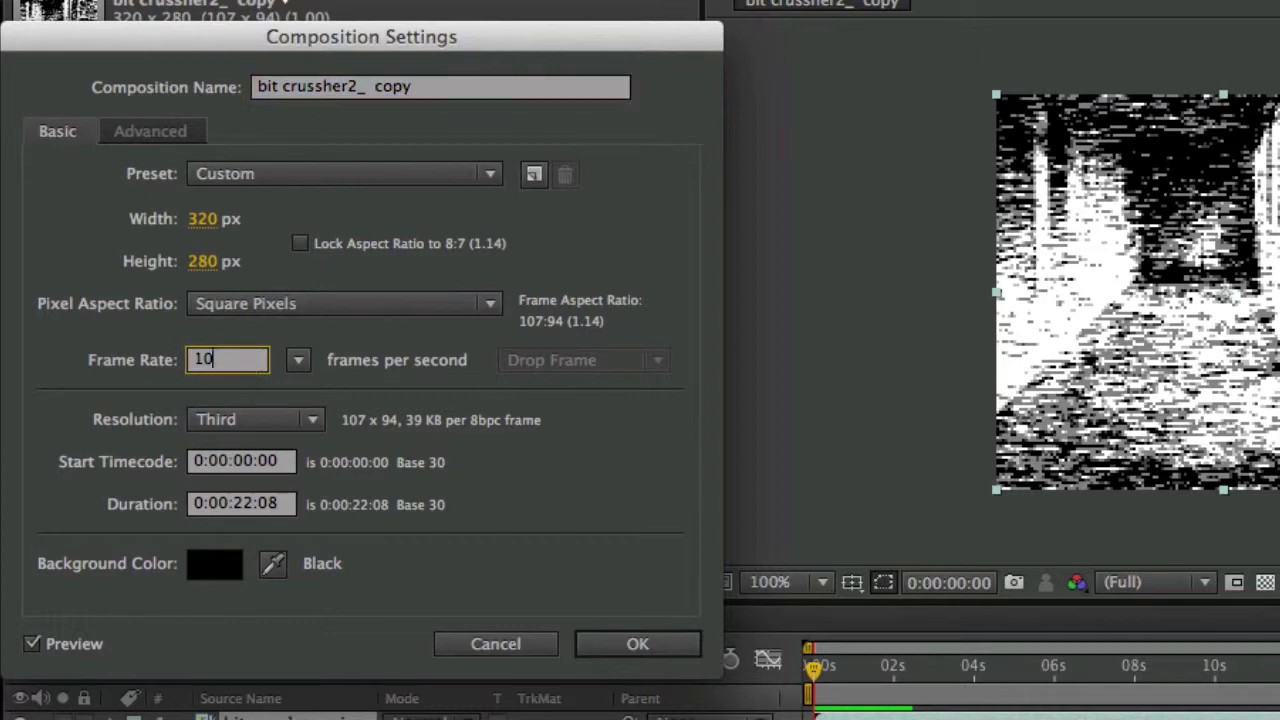
click(668, 650)
drag(852, 672, 790, 672)
key(space)
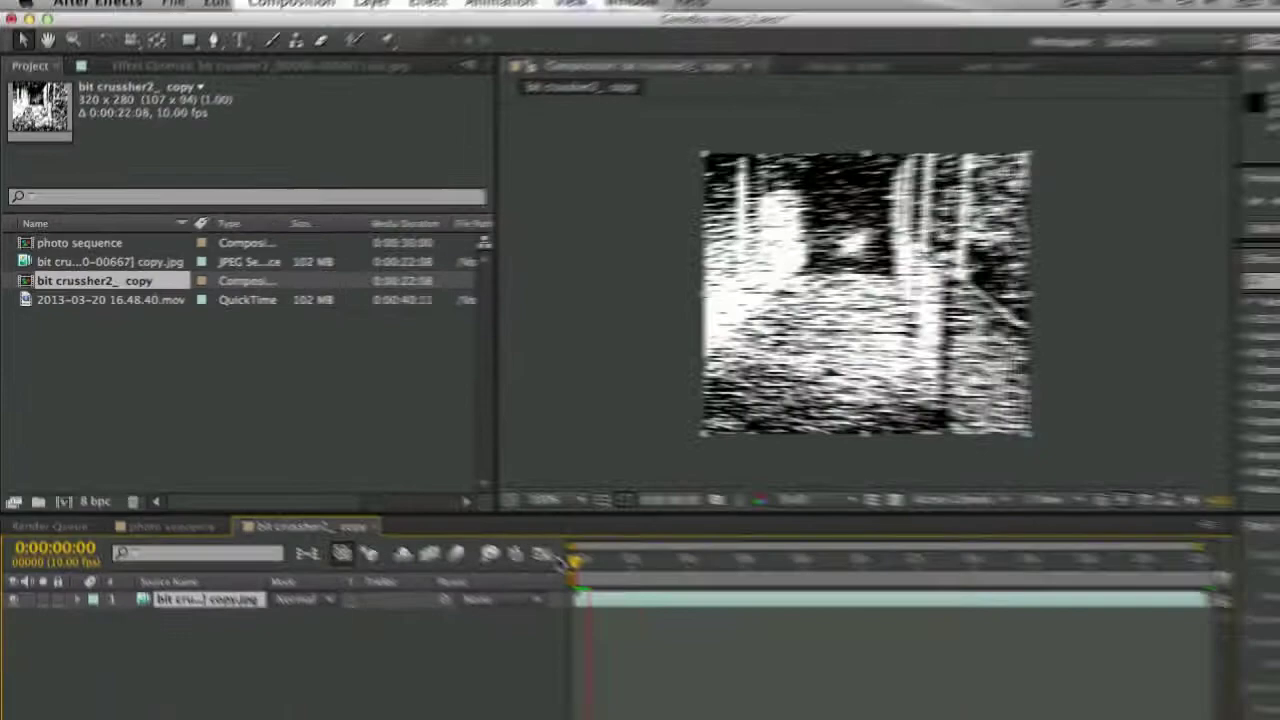